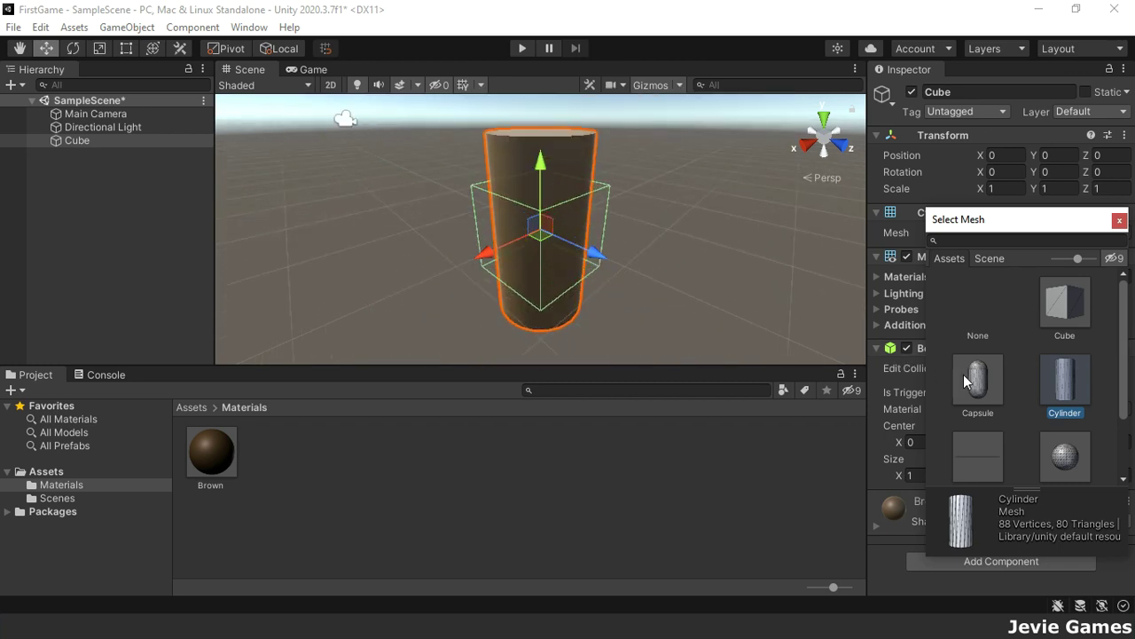
- Try the Capsule, Sphere and Plane meshes on the Cube object's mesh filter and set it back to the Cube mesh
click(971, 381)
click(1052, 305)
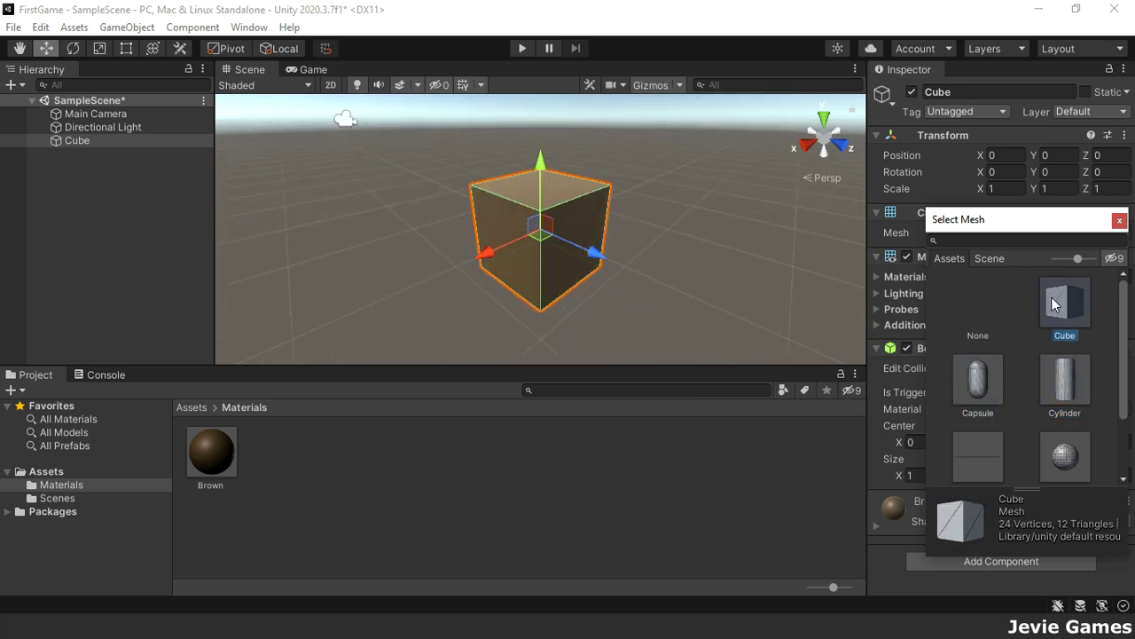
click(1069, 457)
scroll(1070, 456, down, 1)
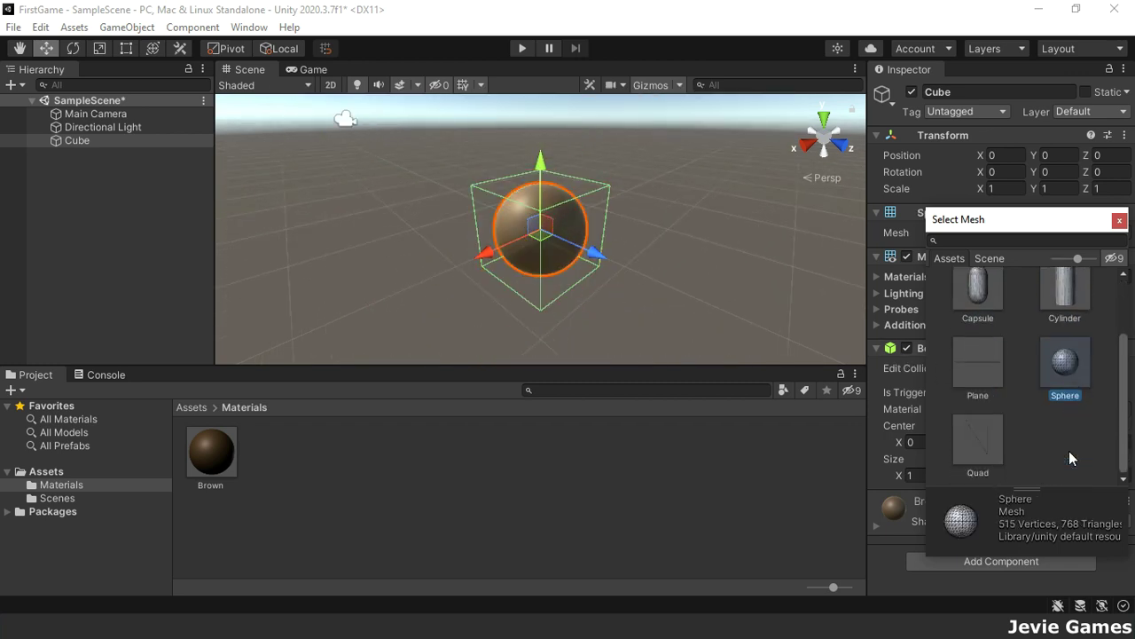
click(989, 388)
scroll(1025, 354, up, 1)
click(1065, 302)
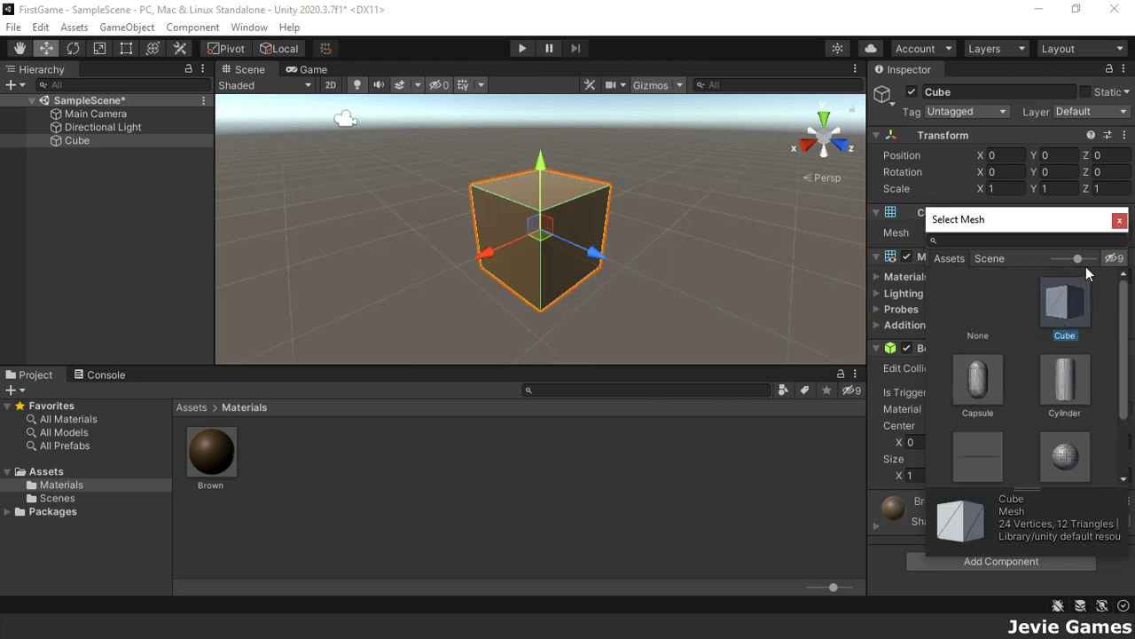
click(1119, 220)
- Try Default-Diffuse, Default-Particle and other built-in materials on the cube's mesh renderer, finishing with the Brown material
click(876, 277)
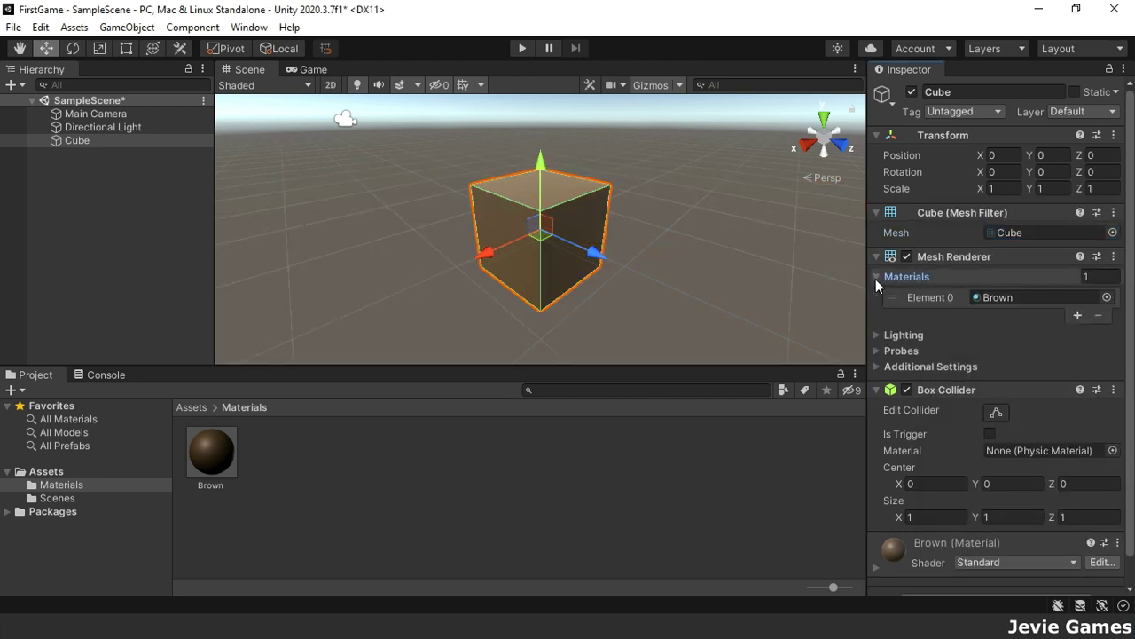
click(1106, 297)
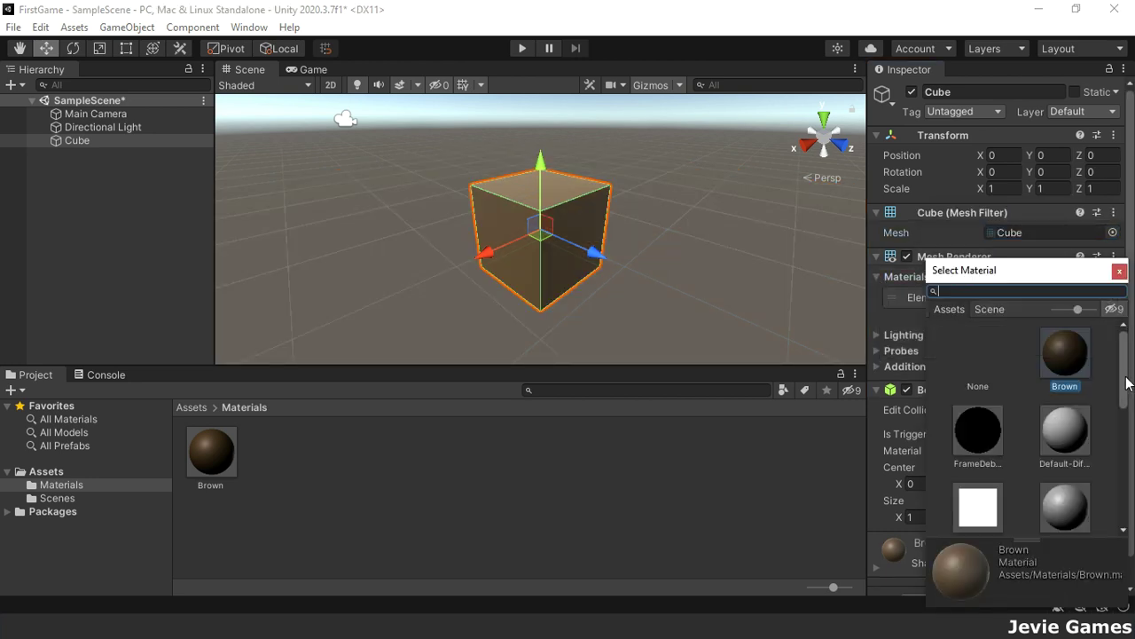
drag(1124, 385, 1128, 408)
click(1074, 353)
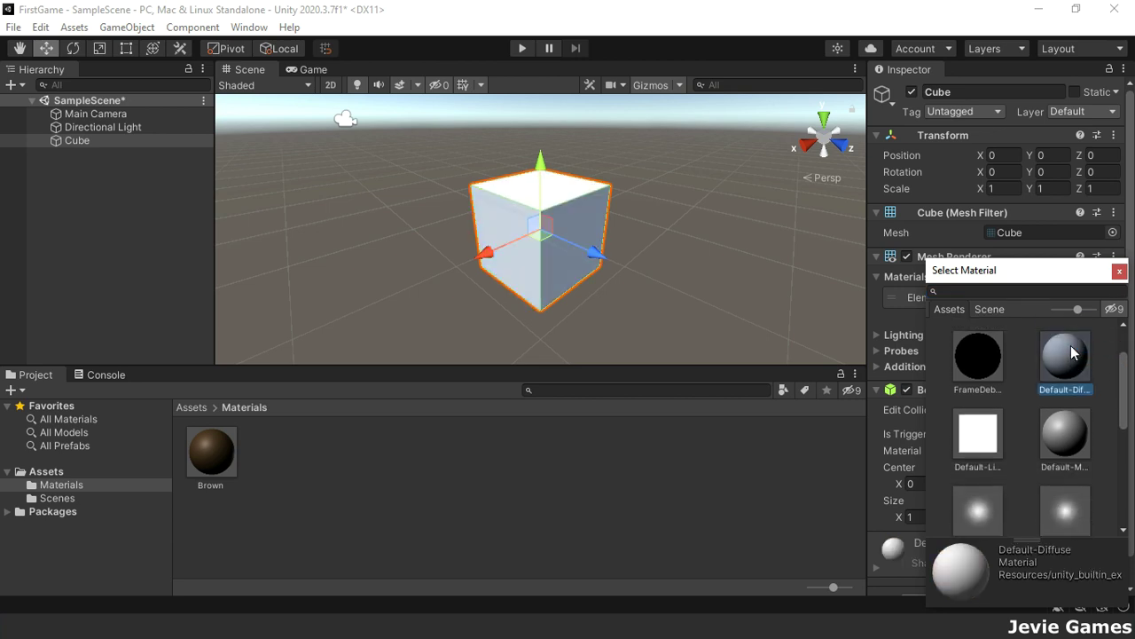
click(991, 512)
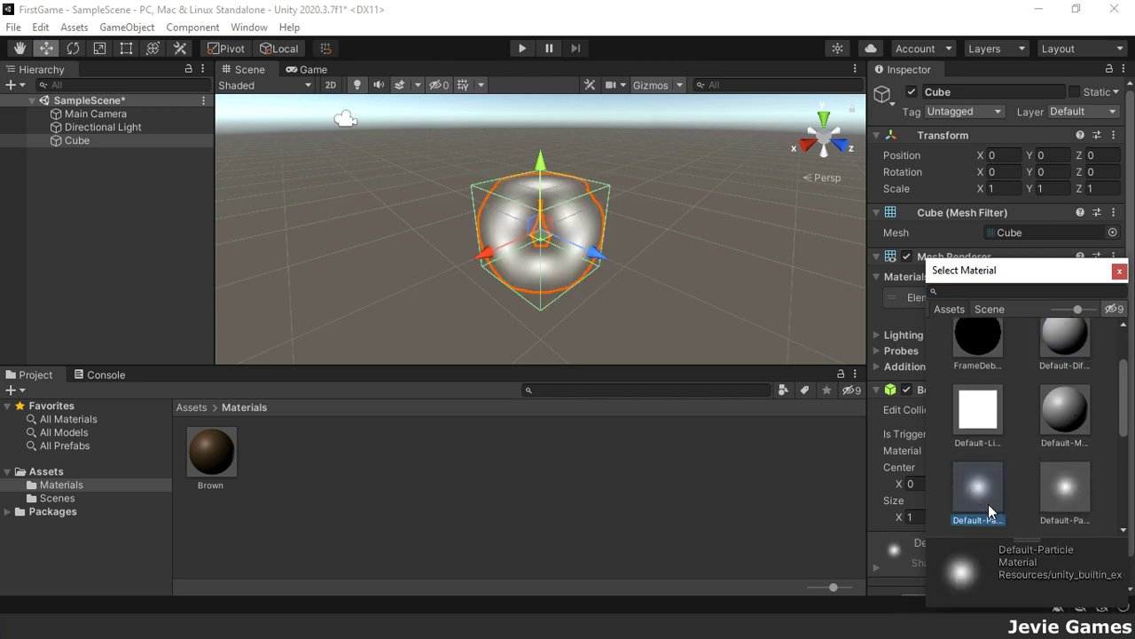
click(1066, 488)
drag(1129, 424, 1132, 345)
click(985, 381)
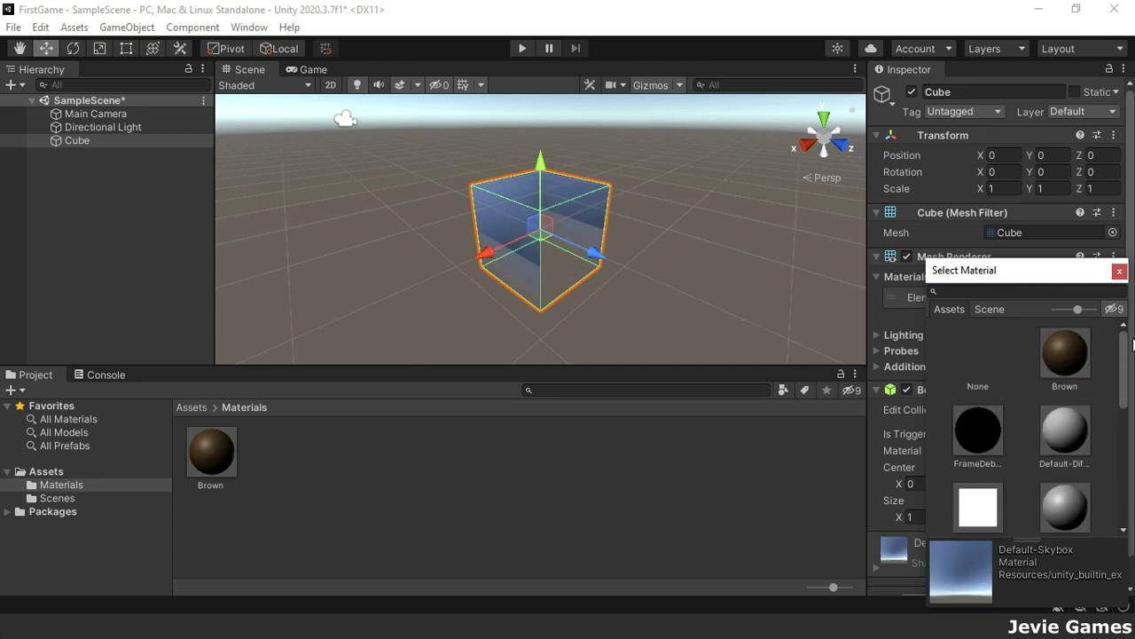
click(1064, 352)
click(1119, 270)
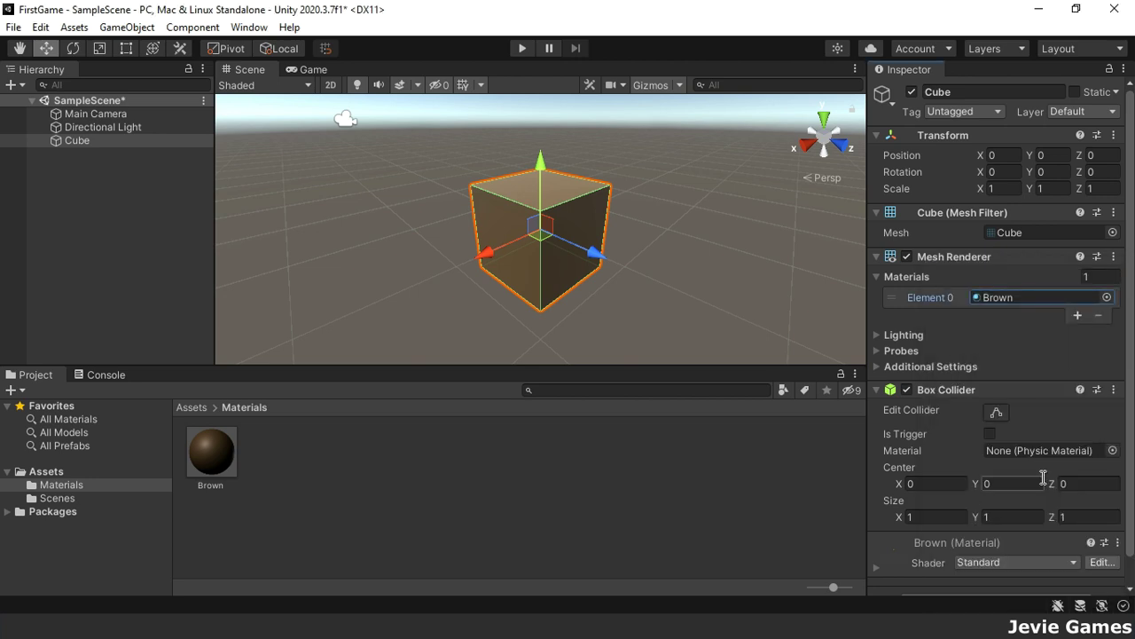
- Examine the Brown material's expanded settings and the available shaders, including the Legacy Shaders group
scroll(1043, 477, down, 1)
click(896, 543)
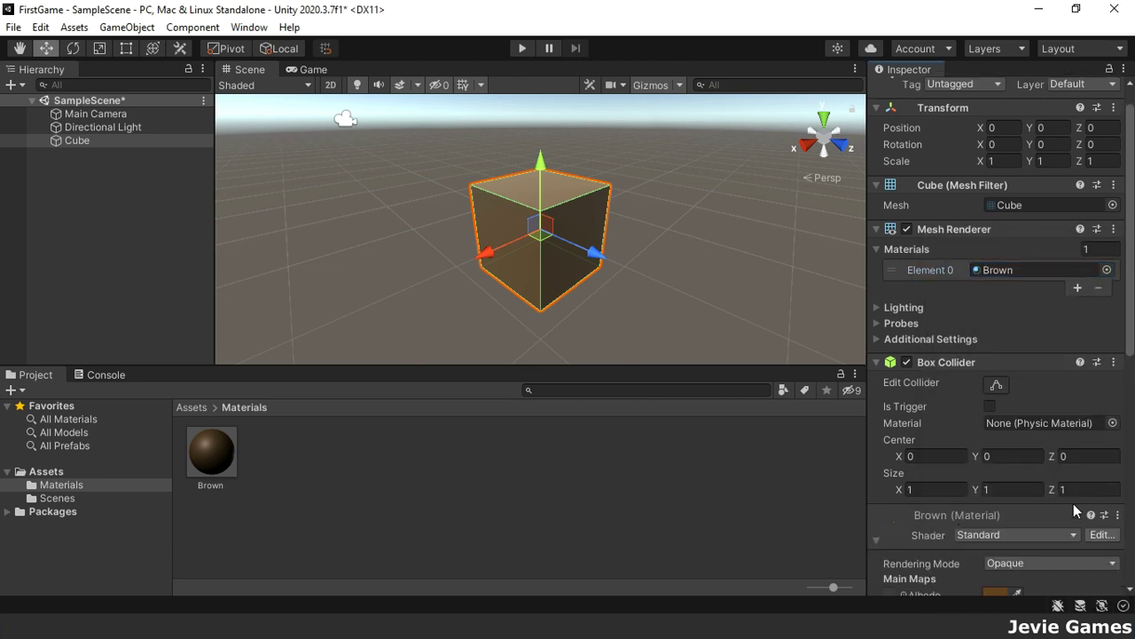
scroll(1074, 503, down, 10)
scroll(1064, 216, up, 2)
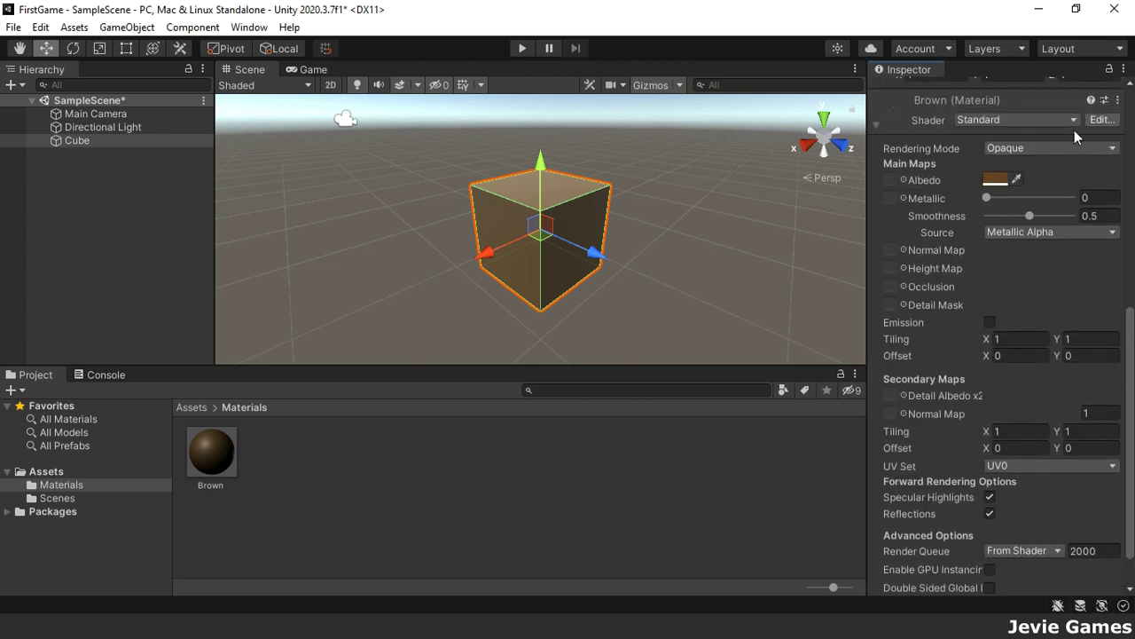
click(1074, 119)
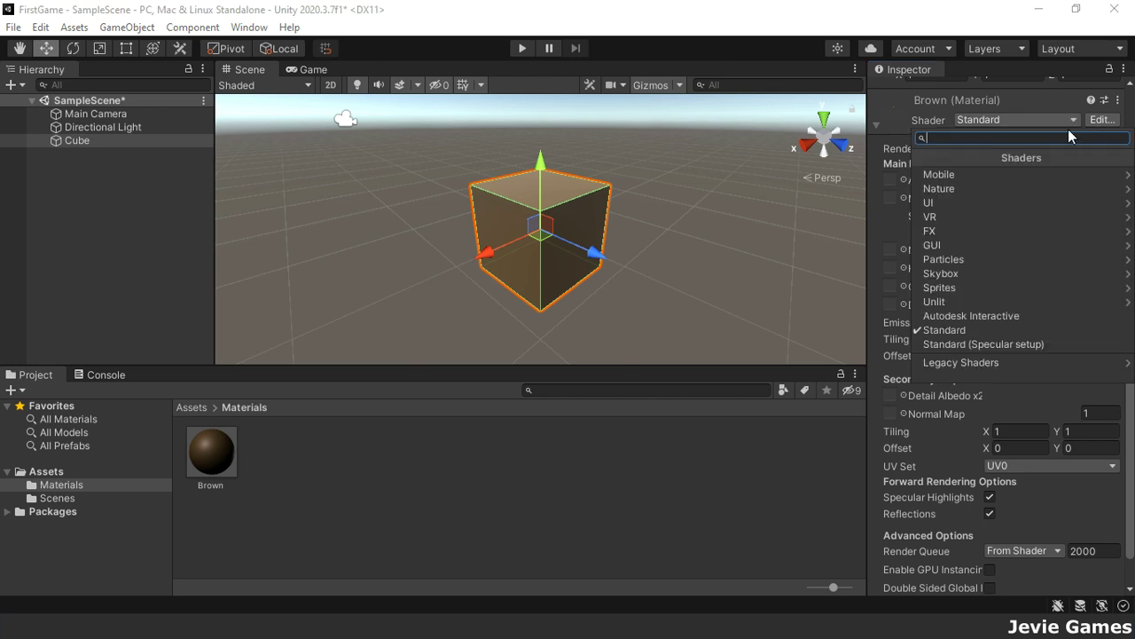
click(1021, 366)
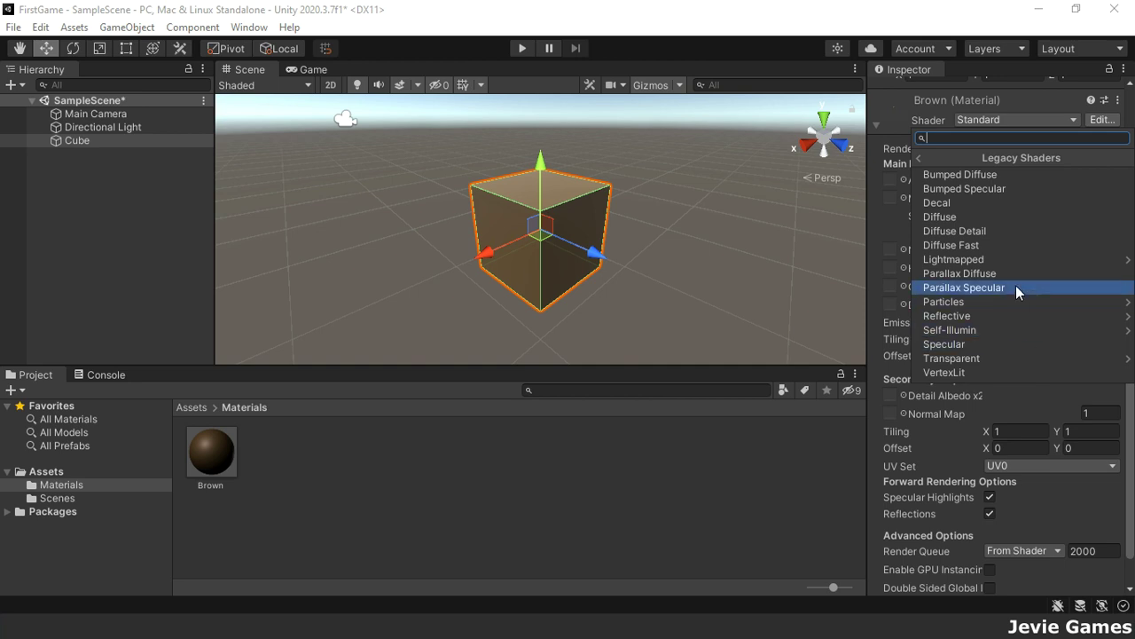
click(920, 158)
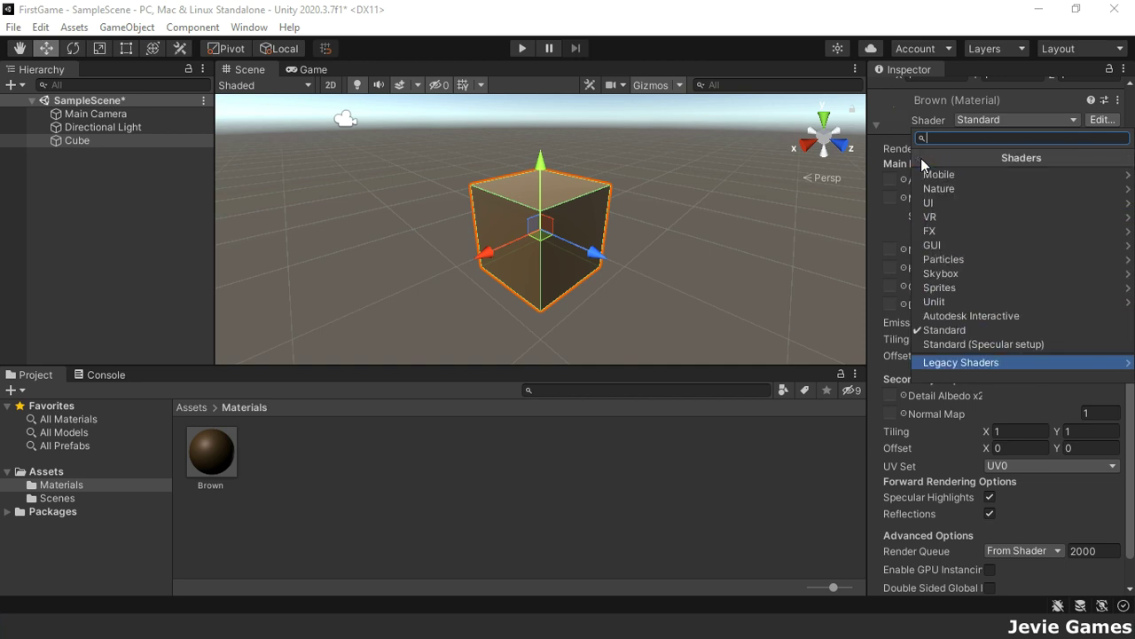
click(884, 114)
- Try Default-Particle, DropdownArrow and Knob as the Brown material's albedo texture and settle on Default-Checker-Gray
click(902, 168)
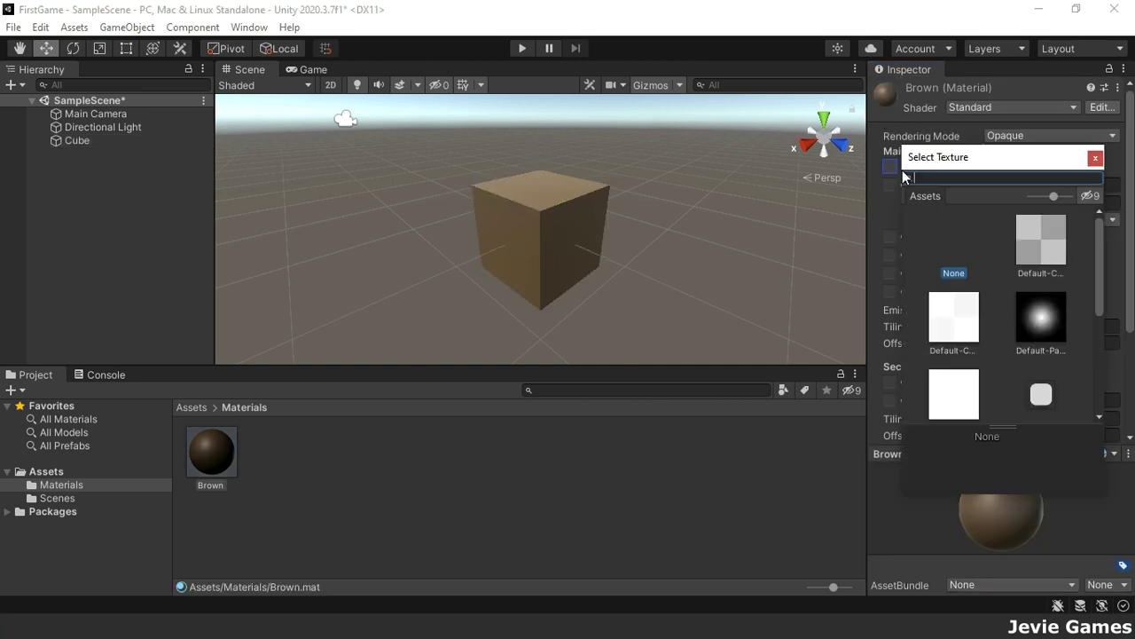
click(1040, 233)
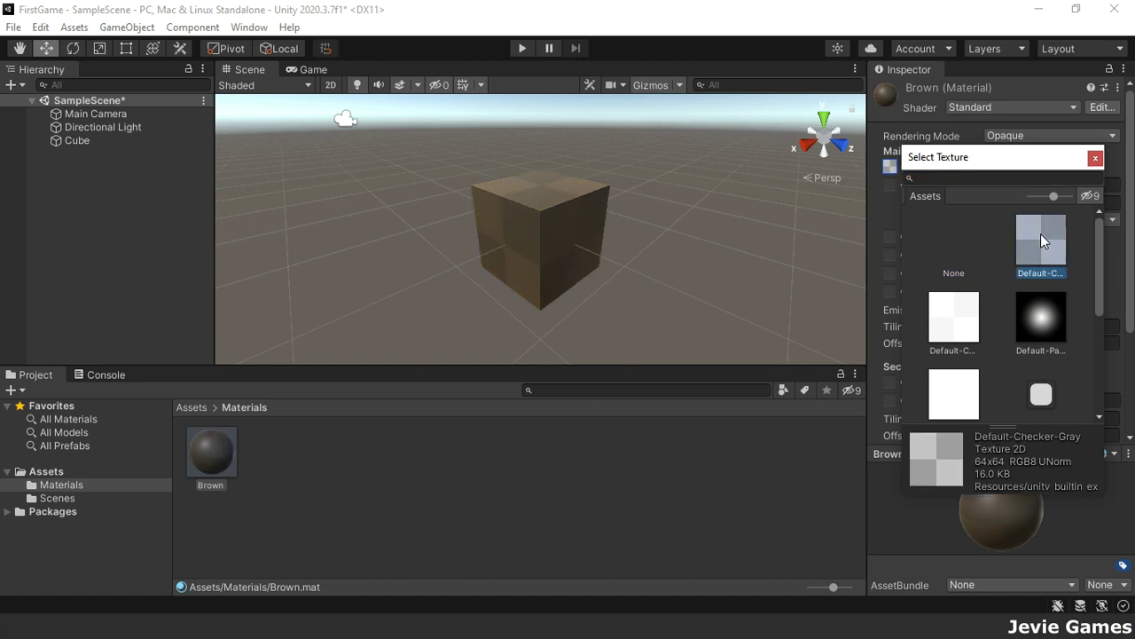
click(1042, 314)
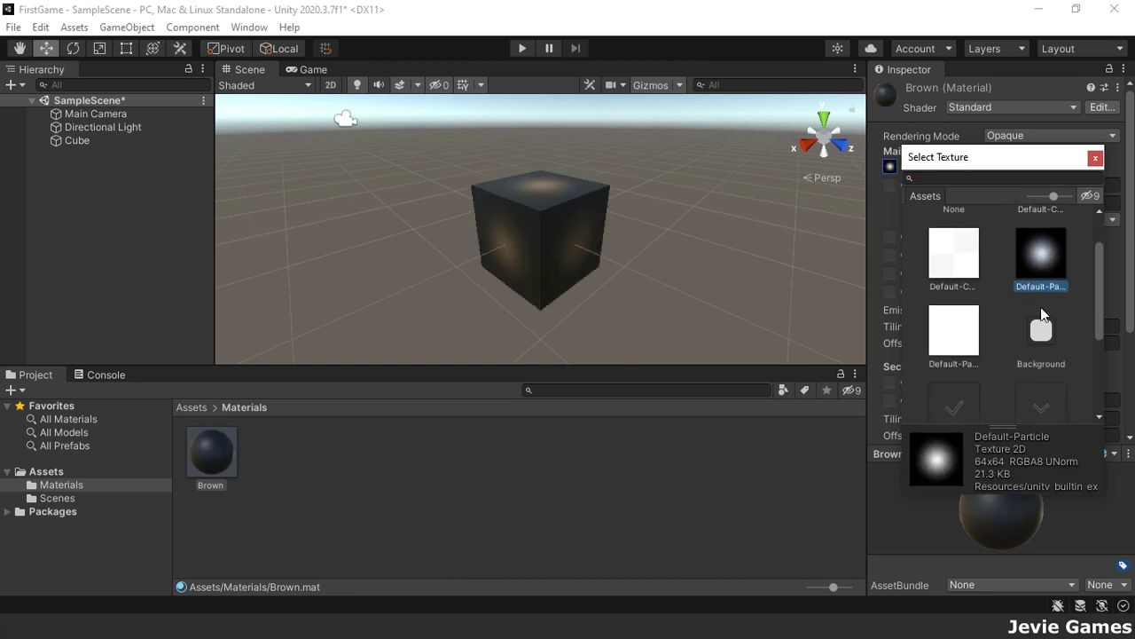
scroll(1043, 314, down, 3)
click(1040, 310)
scroll(1041, 307, down, 2)
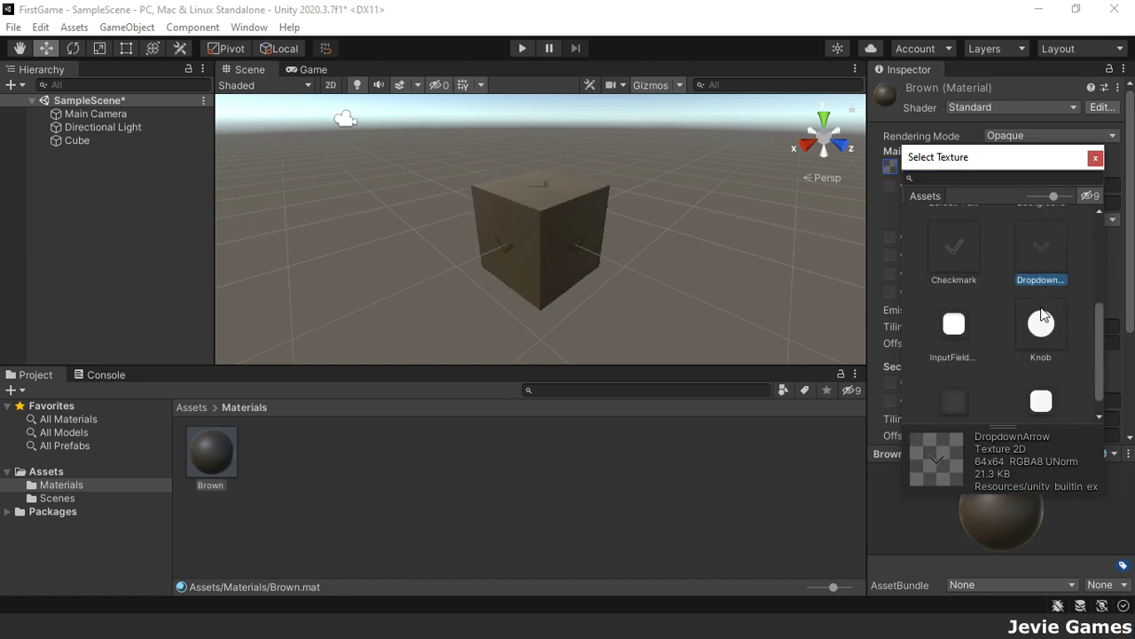
click(1042, 321)
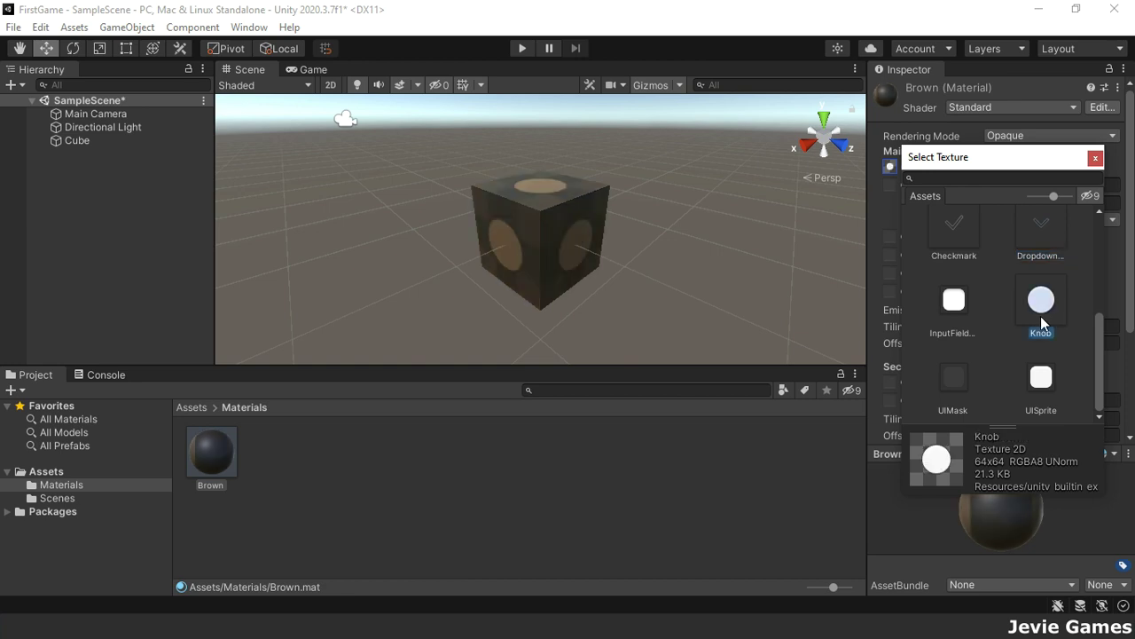
scroll(1042, 321, up, 5)
click(1042, 248)
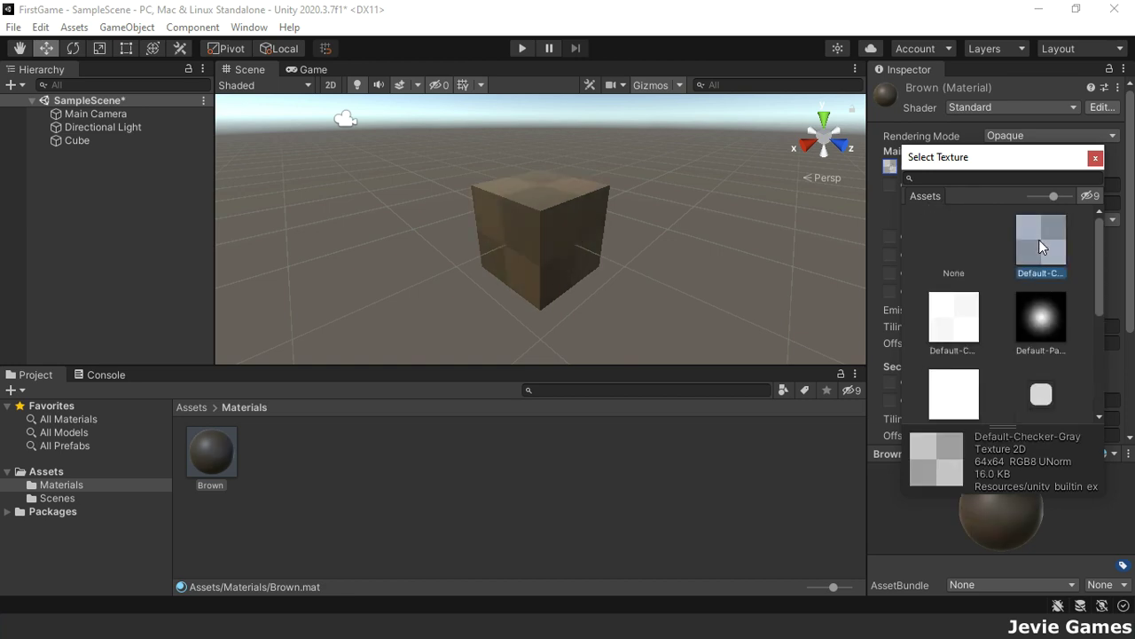
click(1095, 159)
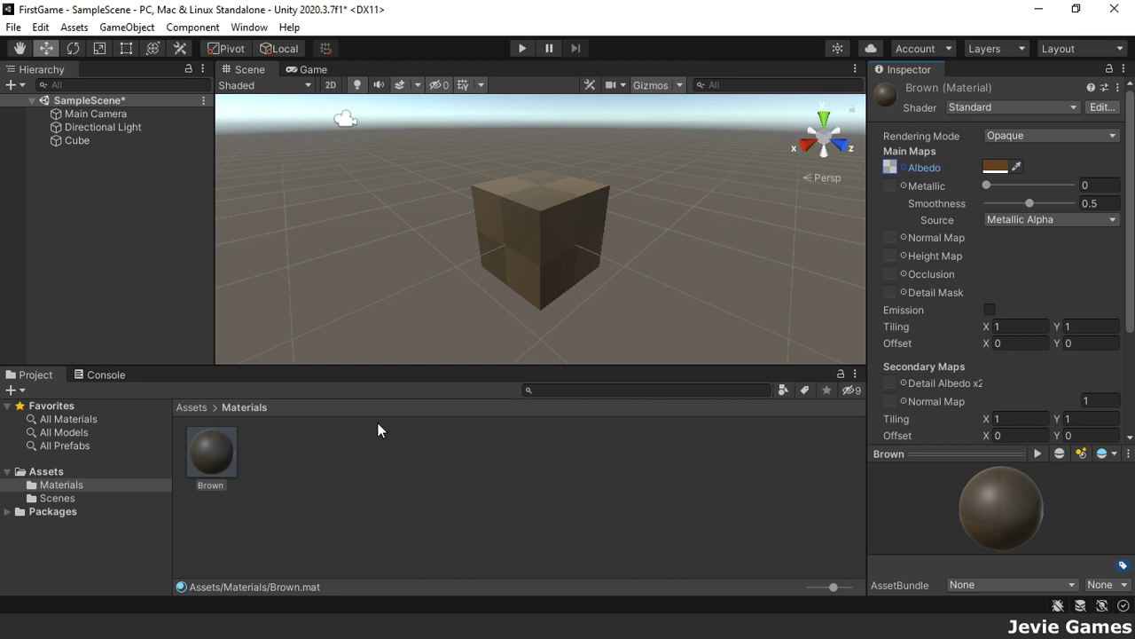
- Create a new folder named Textures in the project's Assets folder
click(46, 471)
right_click(392, 479)
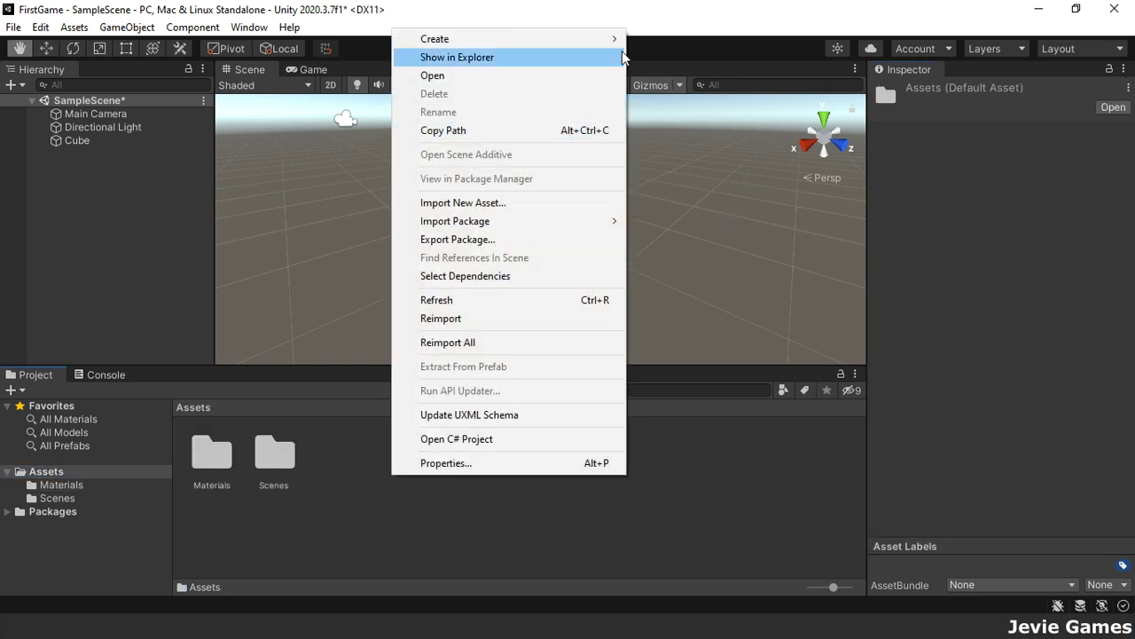
mouse_move(596, 51)
click(701, 37)
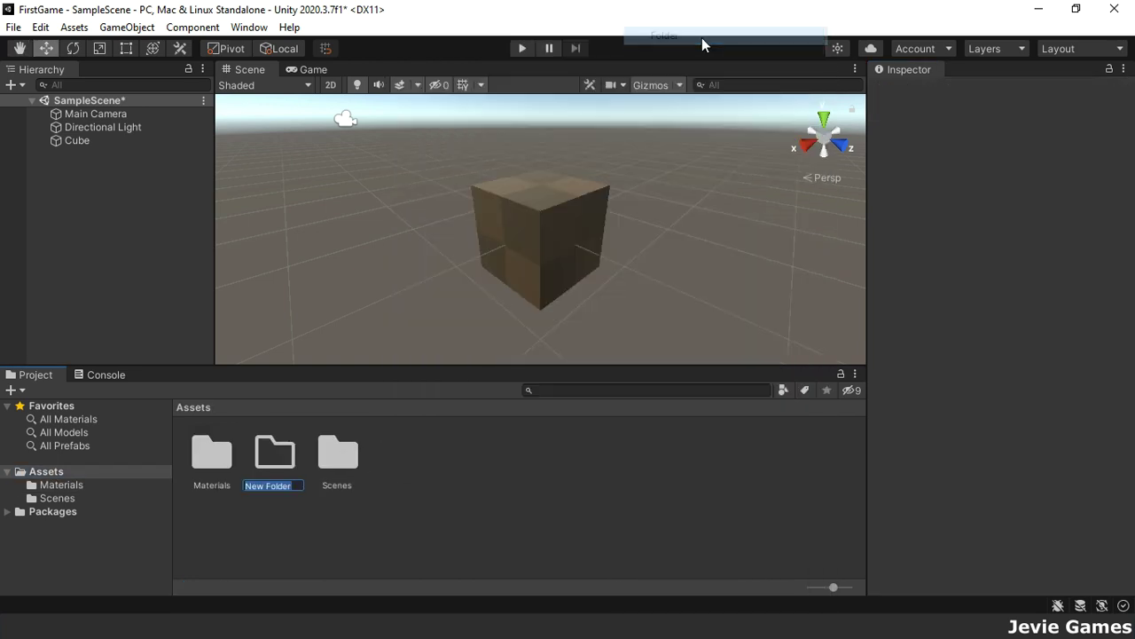
text(Textures)
key(Return)
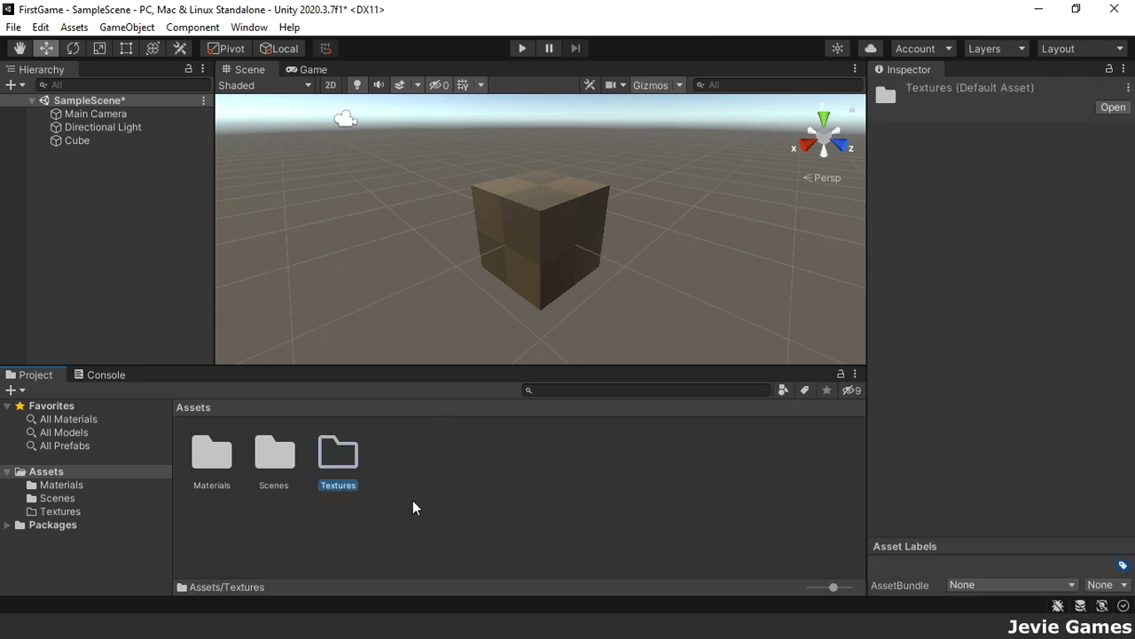
- Switch to File Explorer, import all images from Documents > Temp > Textures into the project's Textures folder, and open that folder
key(alt+Tab)
key(ctrl+a)
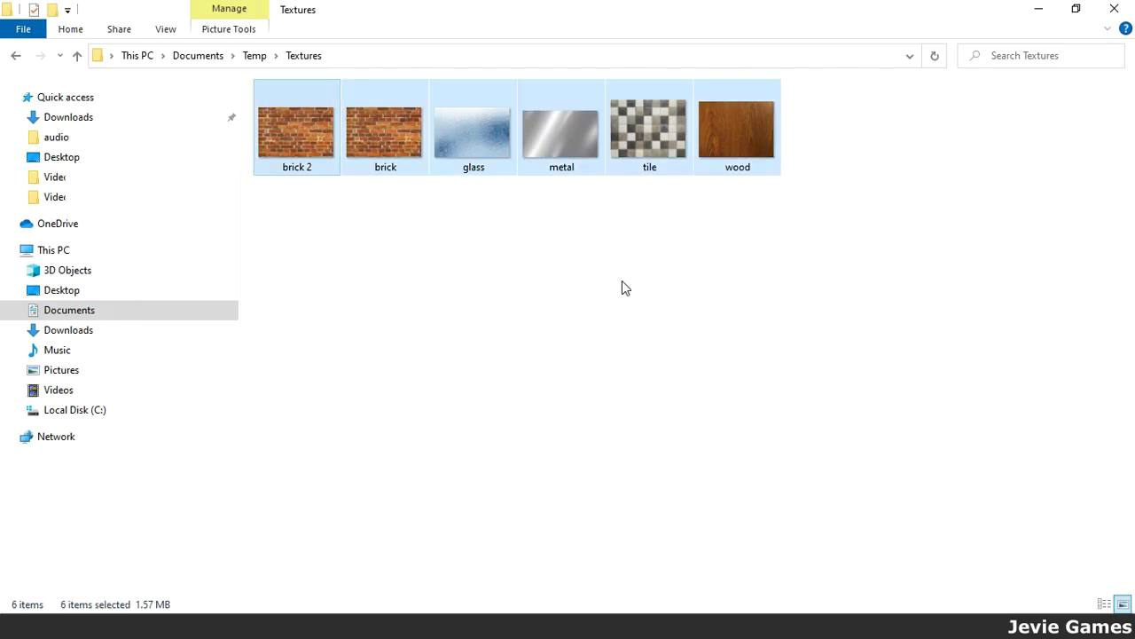
drag(288, 124, 340, 452)
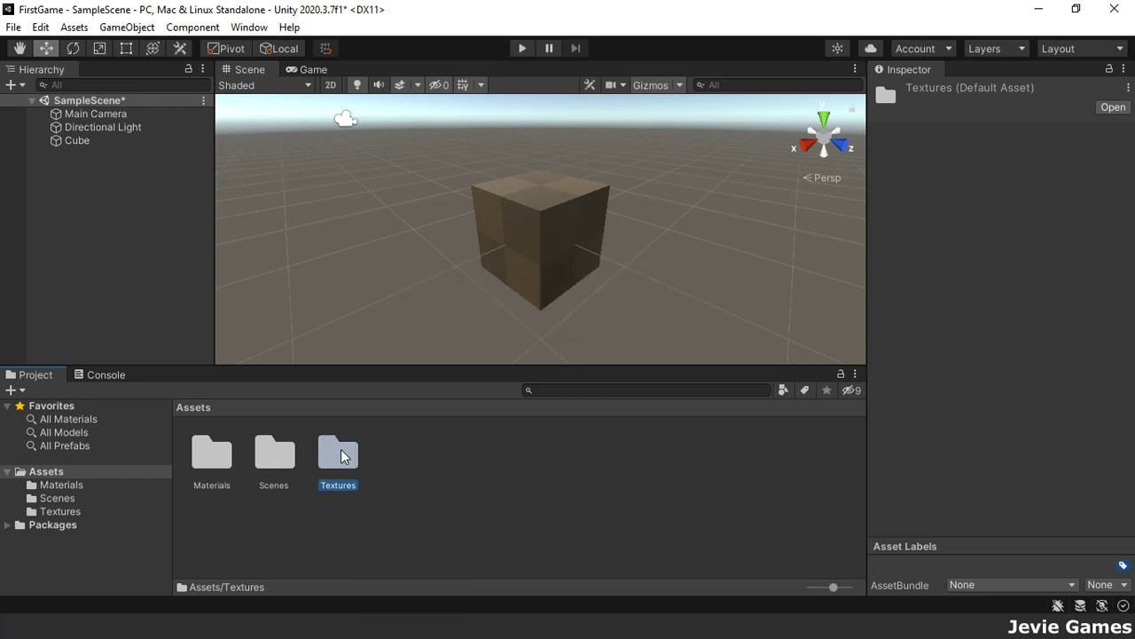
double_click(338, 452)
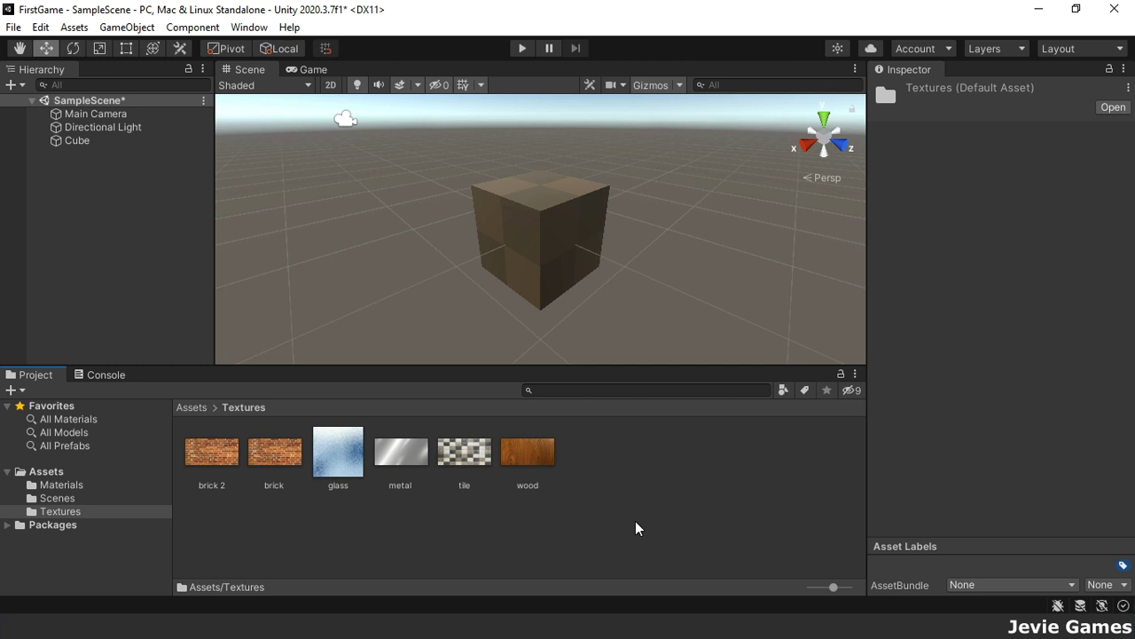
- Show the Game view and add a 3D plane named Floor to the scene
click(312, 71)
right_click(111, 211)
mouse_move(257, 428)
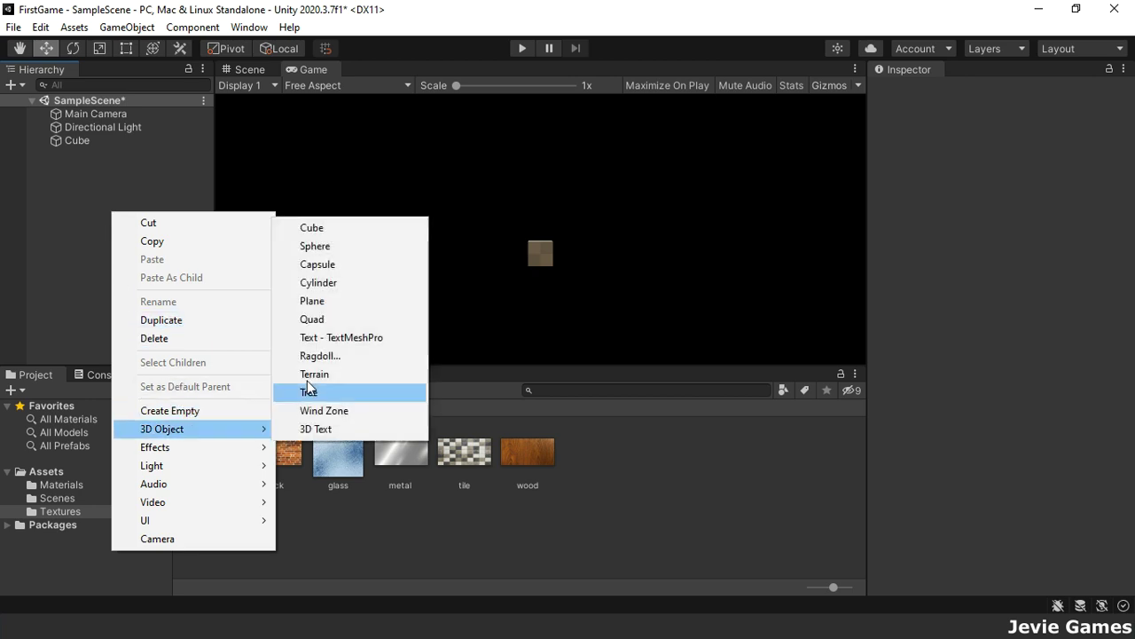
click(356, 305)
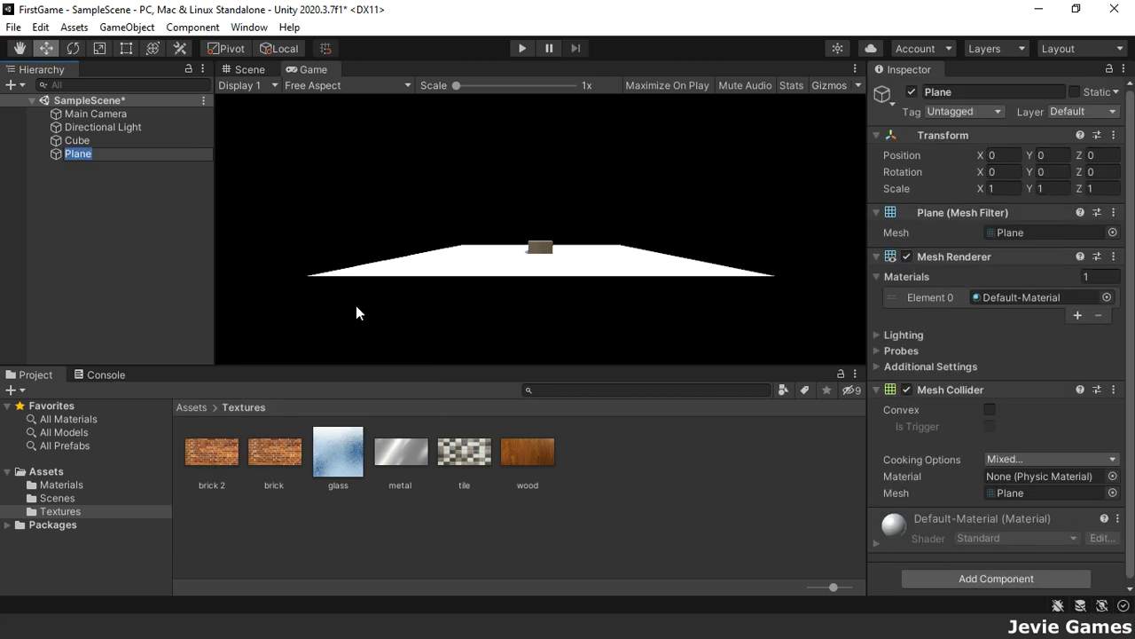
text(Floor)
key(Return)
- Set the Main Camera's Y position to 5 and its X rotation to 15
click(116, 112)
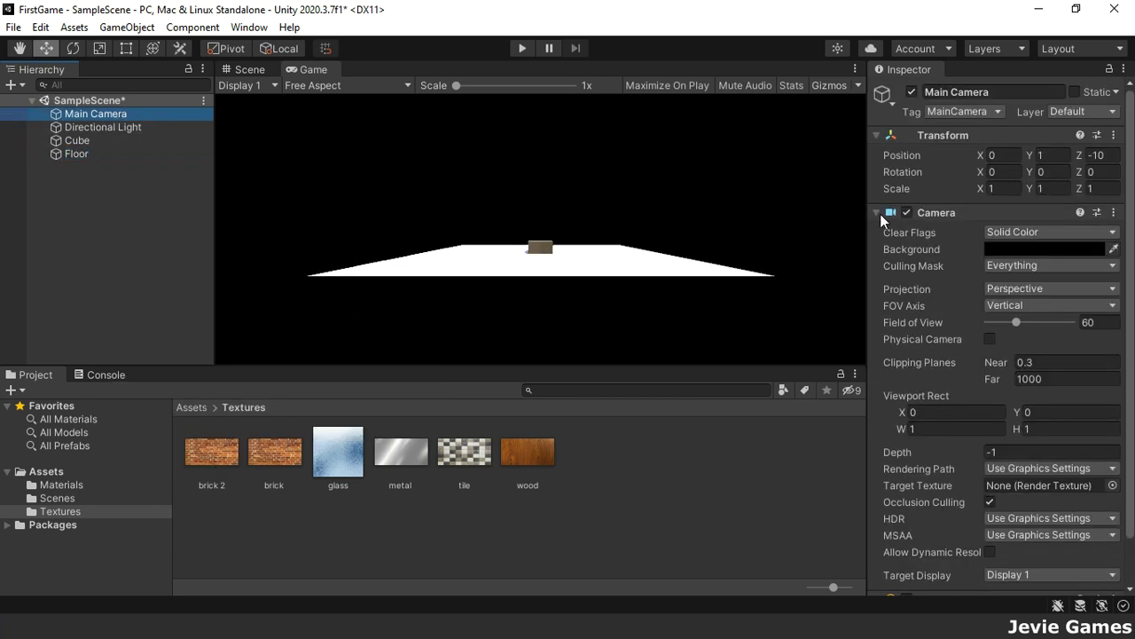
drag(1033, 170, 1072, 159)
click(1064, 155)
text(5)
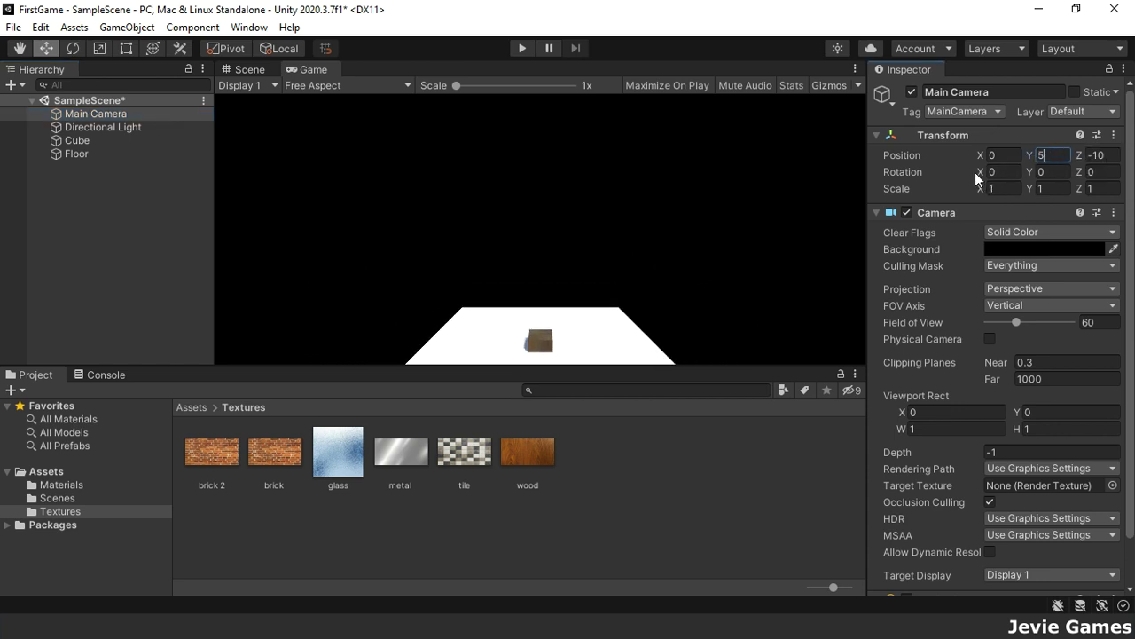
drag(979, 177, 825, 211)
text(15)
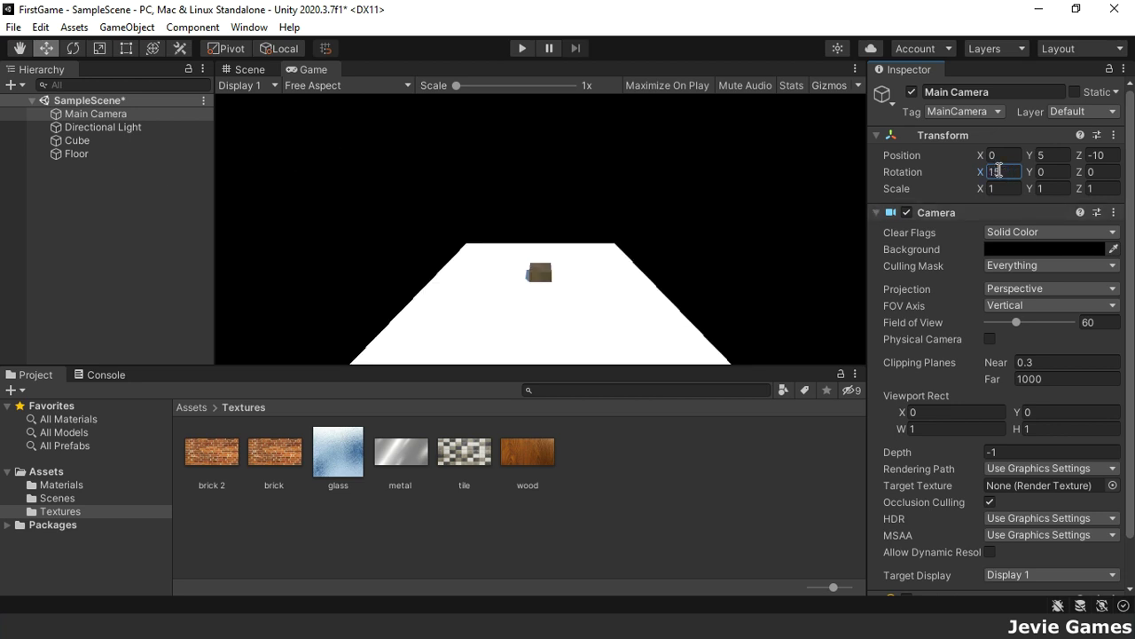
click(1008, 188)
text(2)
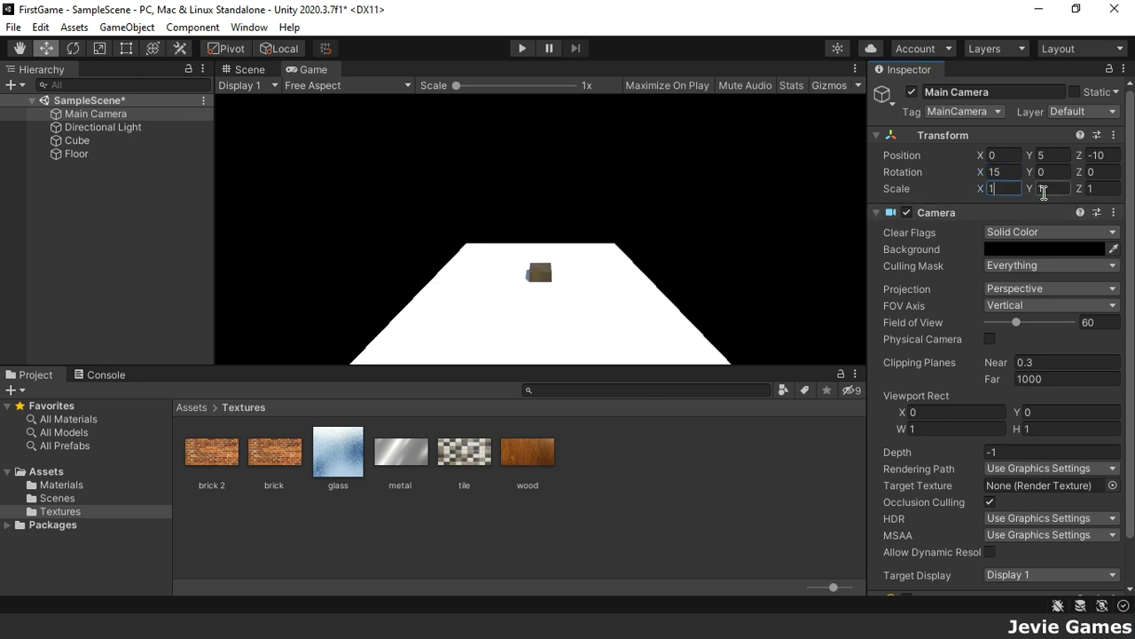
- Set the Floor plane's X and Z scale to 2
click(103, 155)
click(1001, 188)
text(2)
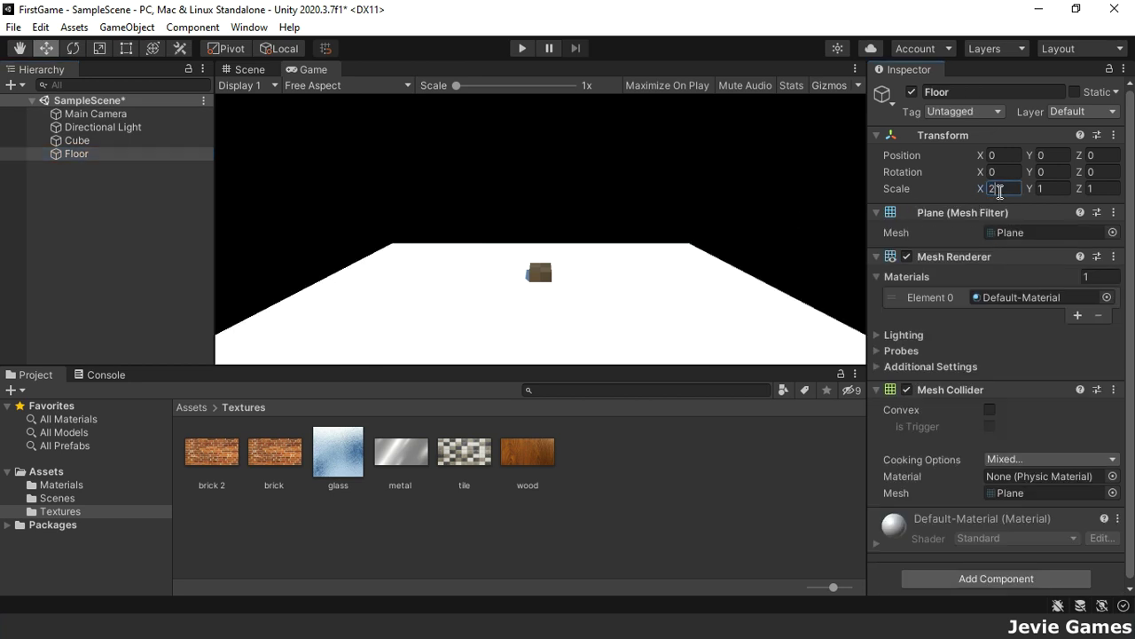
click(1107, 188)
text(2)
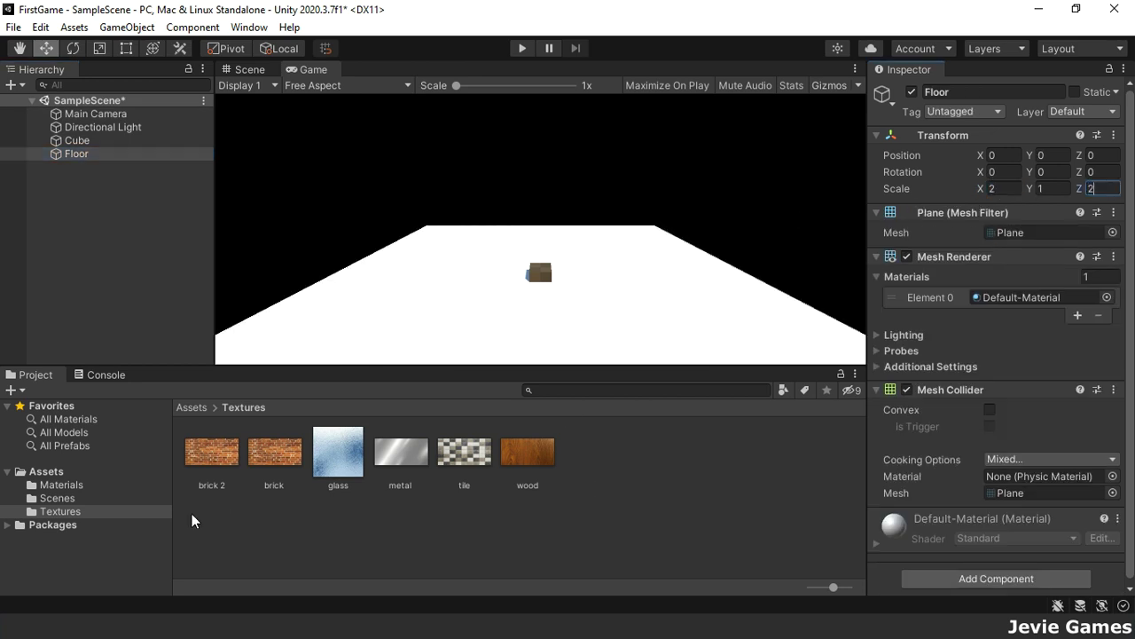
- Create a new material named Floor in the project's Materials folder
click(77, 487)
right_click(366, 462)
mouse_move(533, 19)
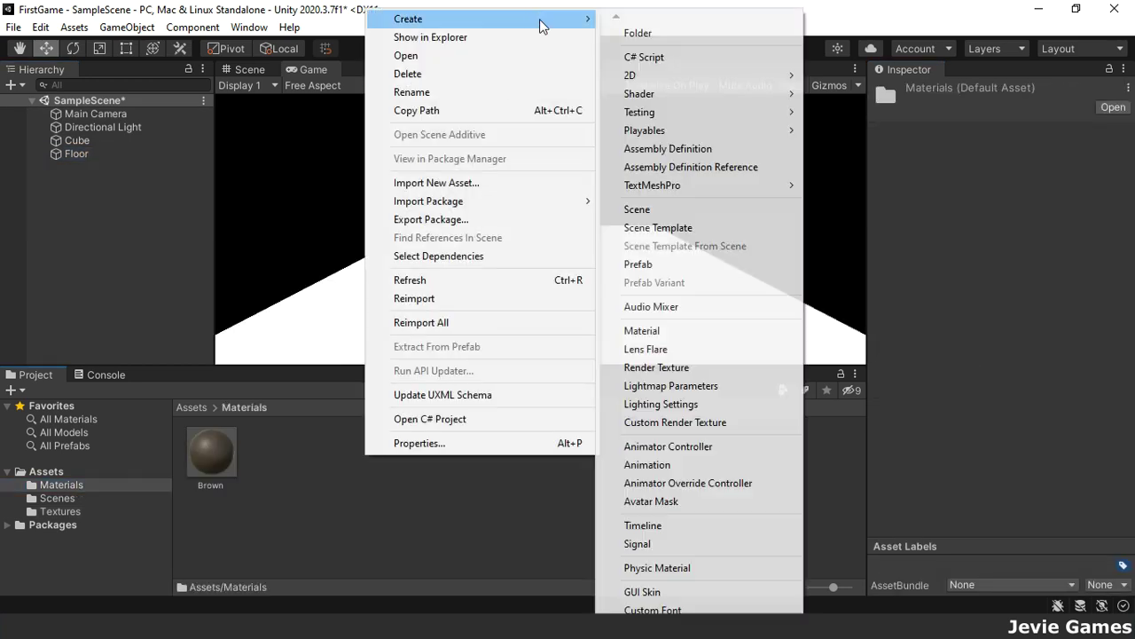
click(696, 331)
text(Floor)
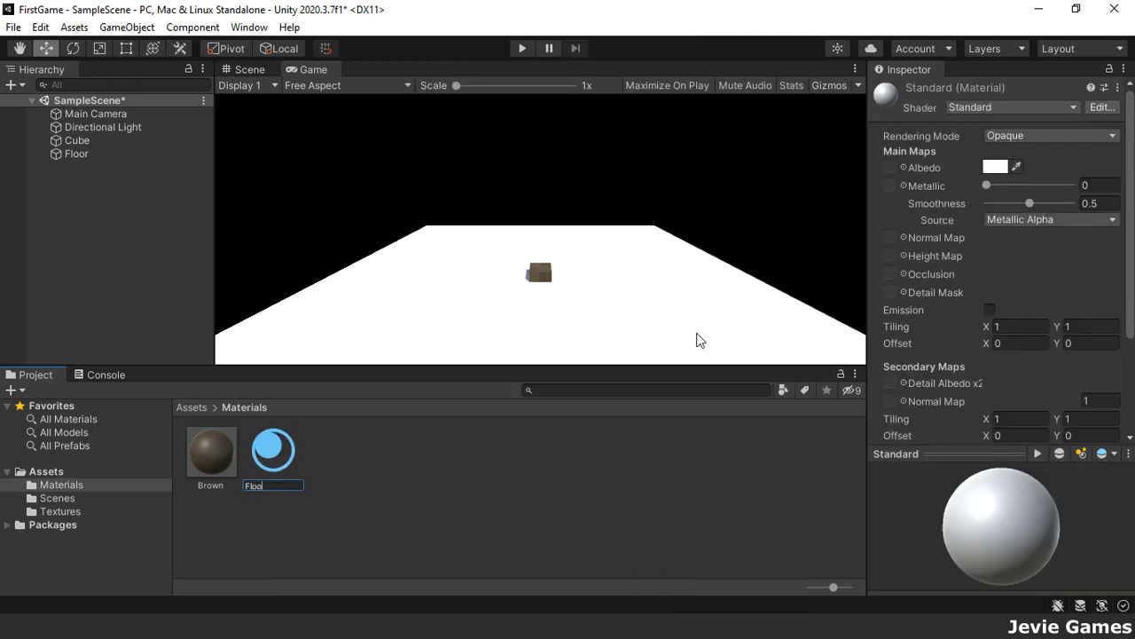
key(Return)
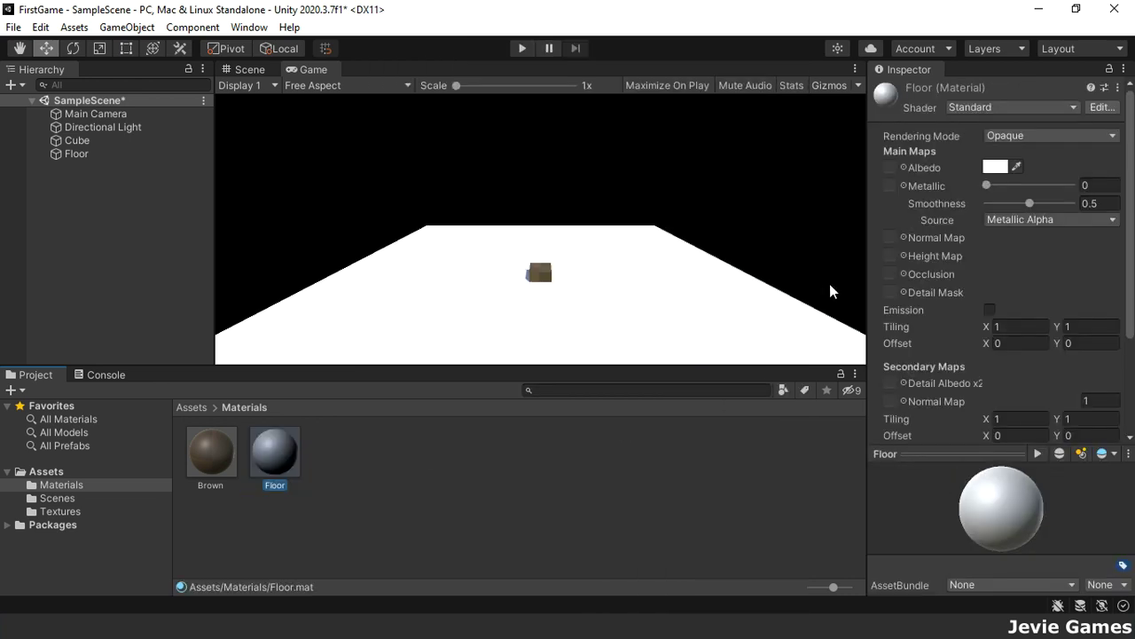
- Assign the tile texture as the Floor material's albedo map and apply the material to the Floor plane
click(59, 511)
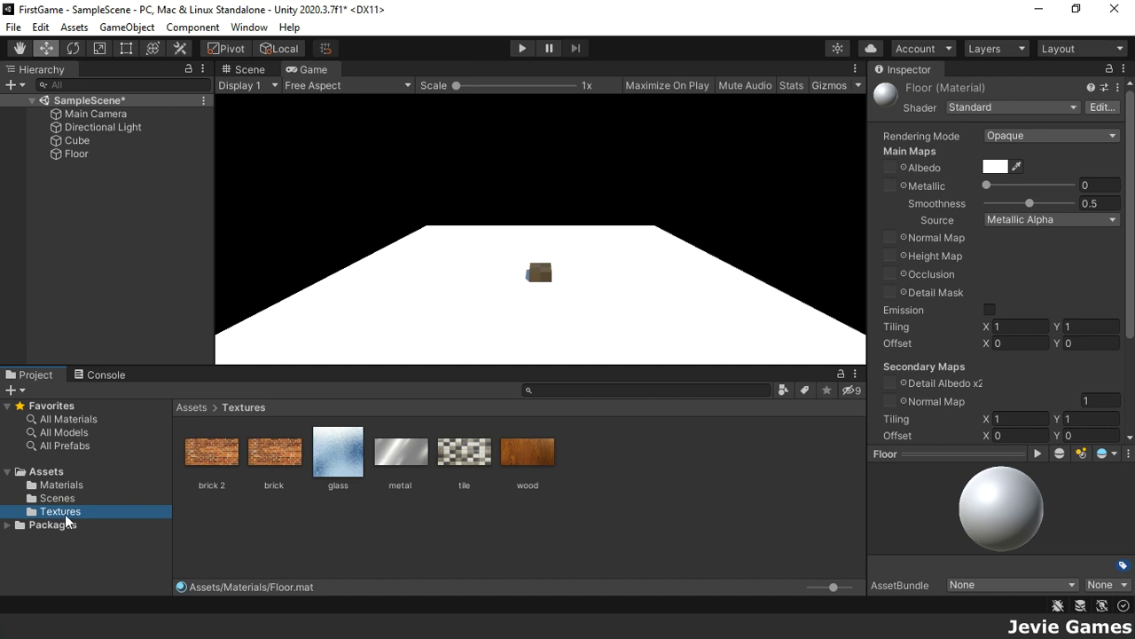
drag(465, 454, 890, 168)
click(61, 485)
drag(274, 454, 130, 154)
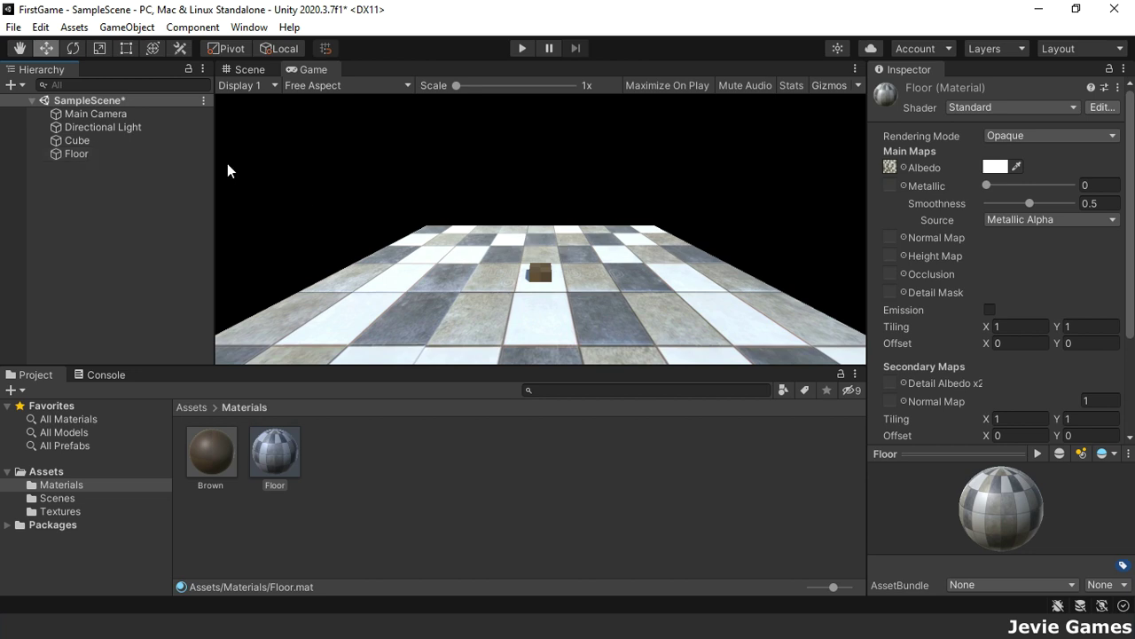
- Move the Cube to Y position 2 and Z position -5.43
click(118, 141)
drag(1032, 154, 934, 171)
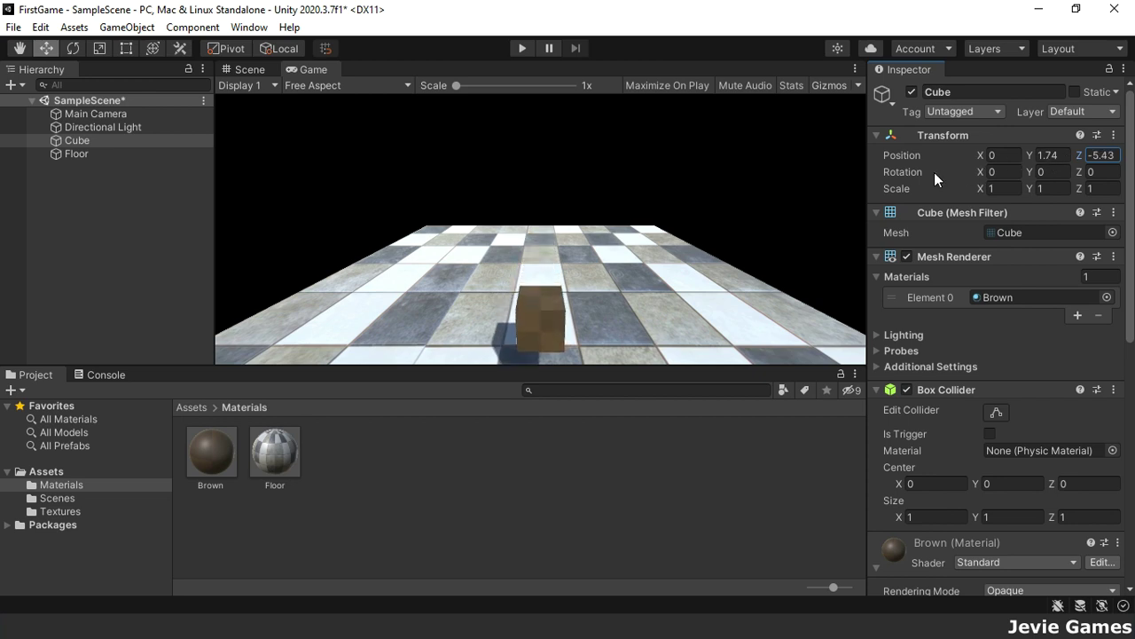
click(1048, 154)
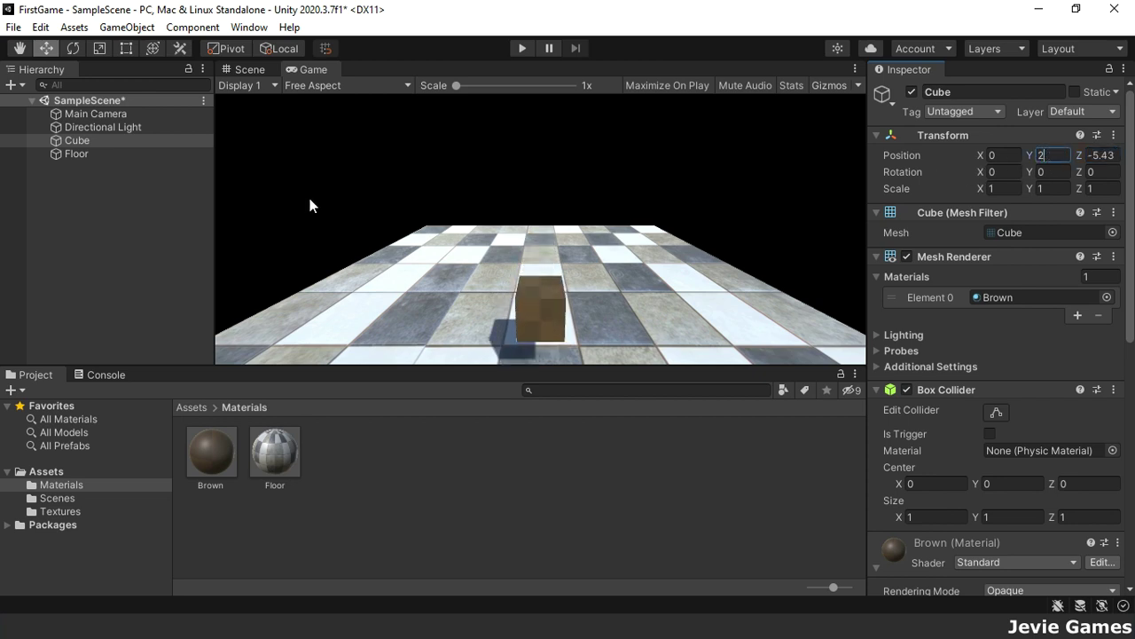
- Tint the Floor material's albedo light pink with hexadecimal color E7C8C8
click(110, 155)
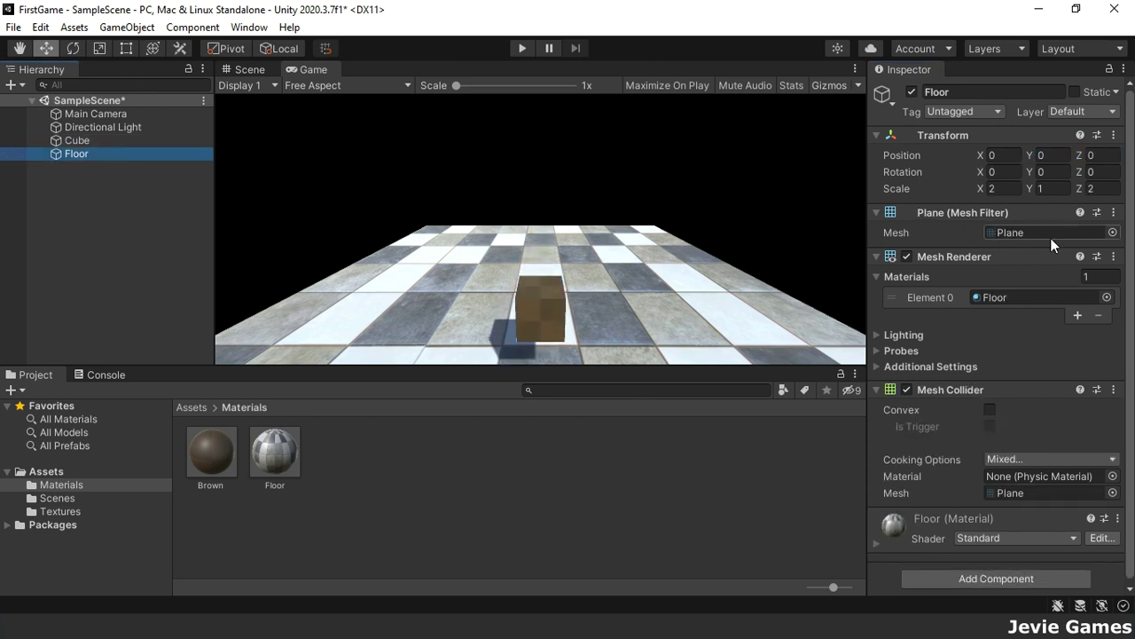
click(878, 540)
scroll(1040, 496, down, 10)
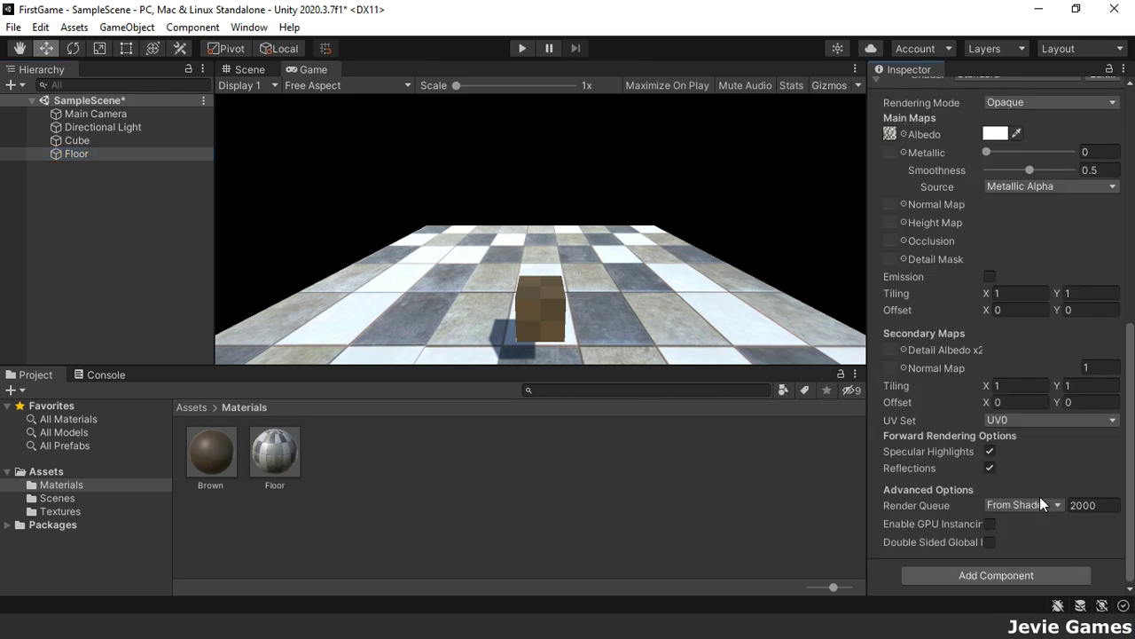
click(994, 135)
click(995, 236)
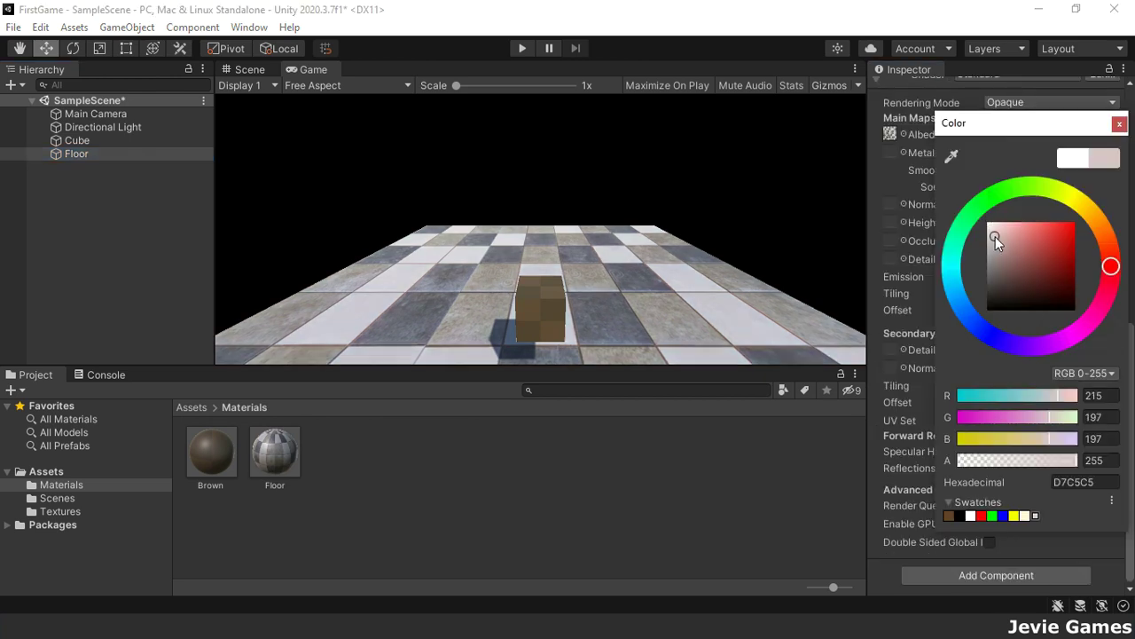
click(1001, 234)
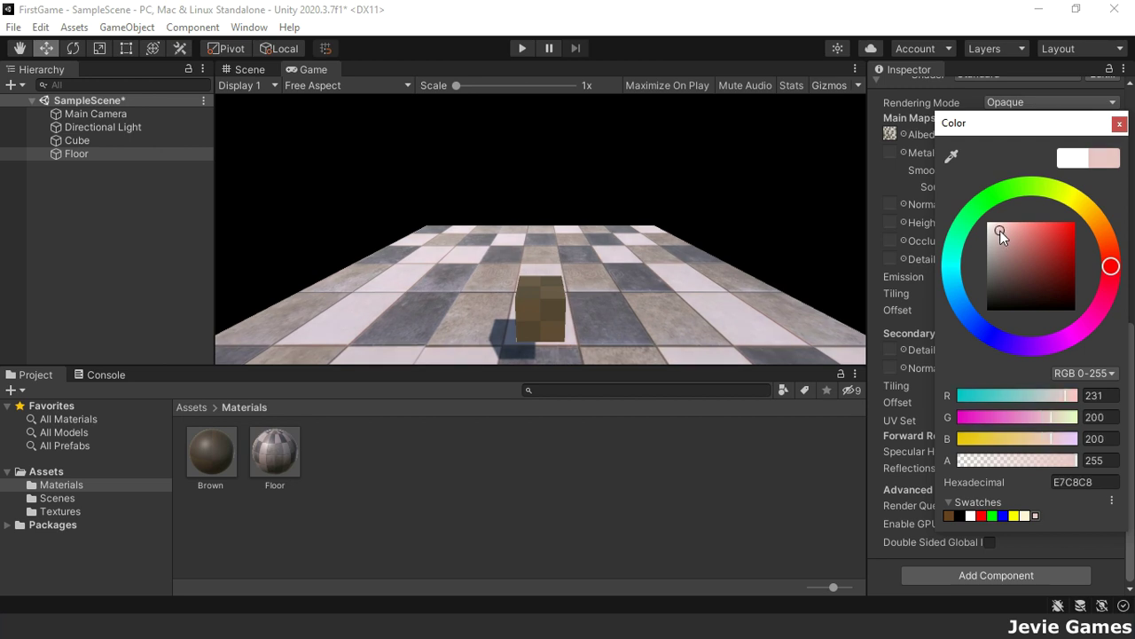
click(1120, 125)
- Set the Floor material's Metallic value to 0.49 and its main map tiling to X 2, Y 2
drag(987, 151, 1027, 151)
drag(983, 302, 1075, 299)
click(1010, 294)
text(22)
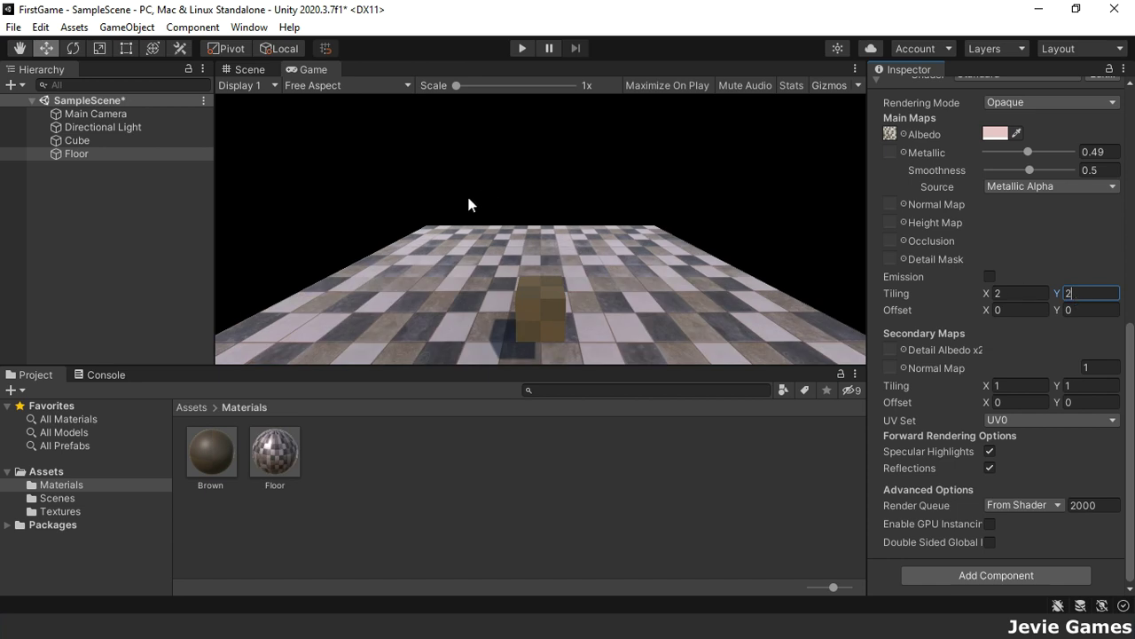
- Deactivate the Cube object in the scene
click(82, 154)
click(89, 140)
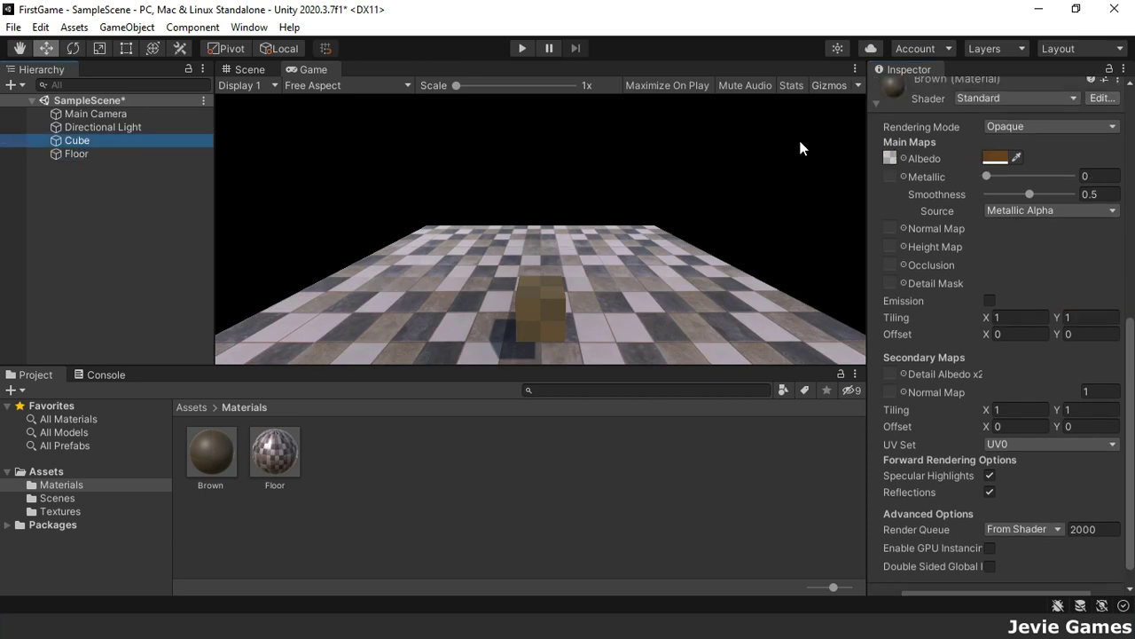
click(912, 92)
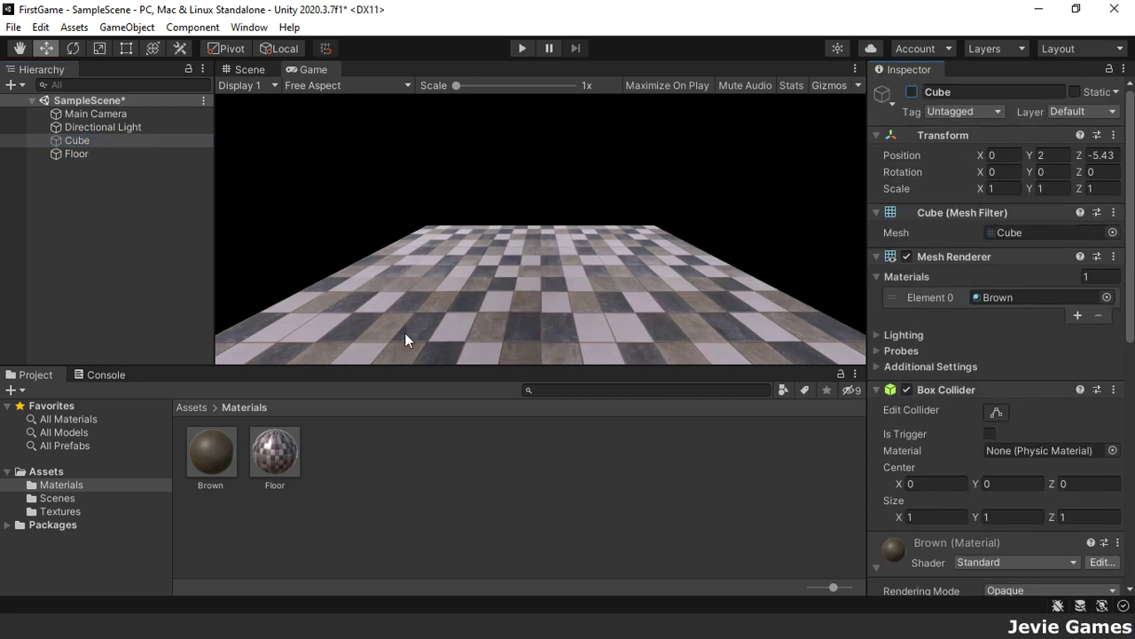
- Add a new 3D cube named Wall1 to the scene
click(279, 462)
right_click(65, 236)
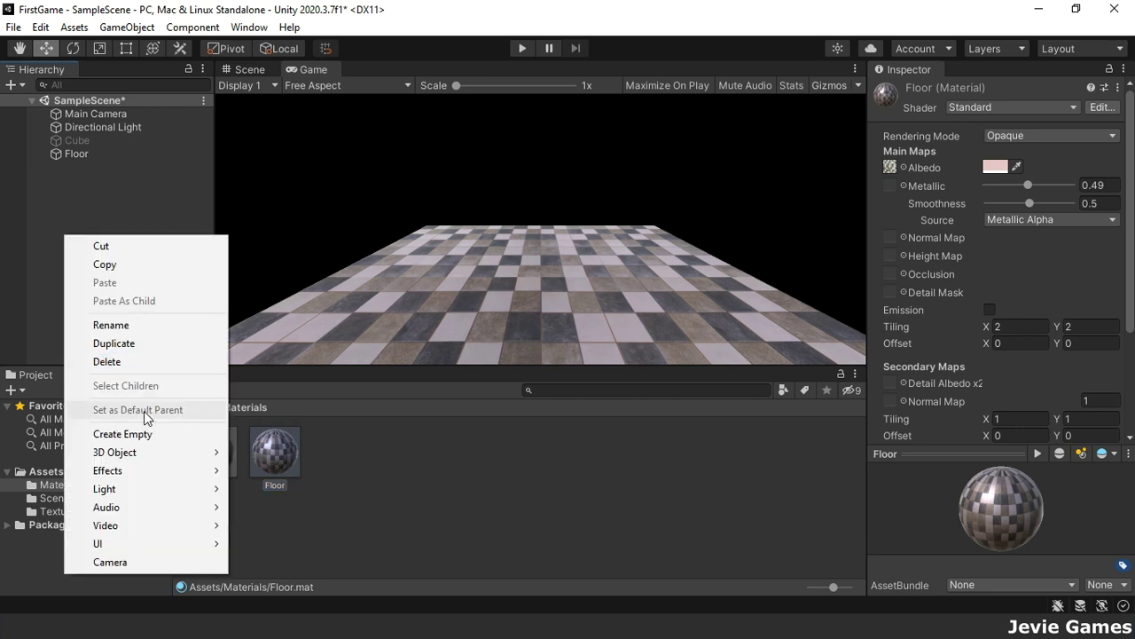
mouse_move(174, 455)
click(330, 254)
text(Wall1)
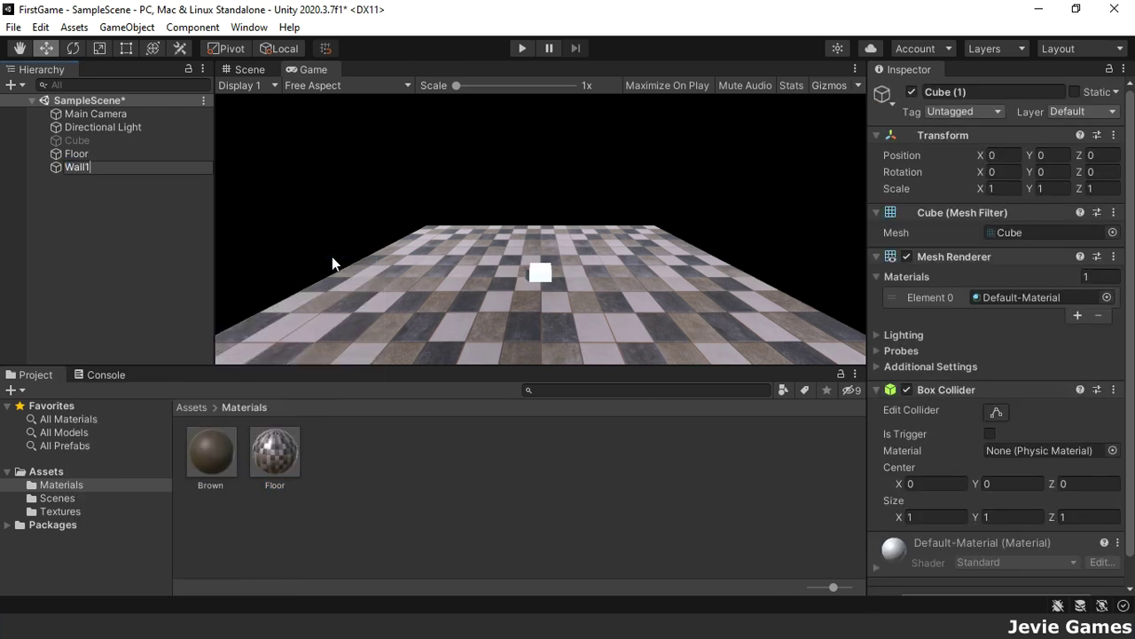
key(Return)
- Duplicate Wall1 and rename the copy Wall2
key(ctrl+d)
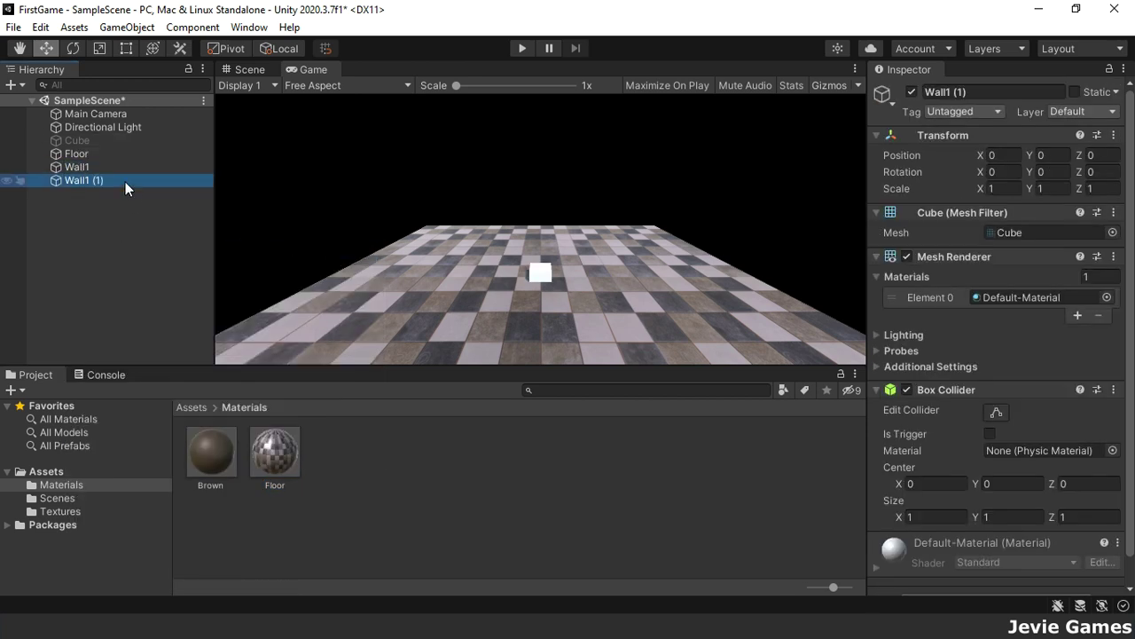
key(F2)
key(BackSpace)
key(BackSpace)
key(BackSpace)
key(BackSpace)
key(BackSpace)
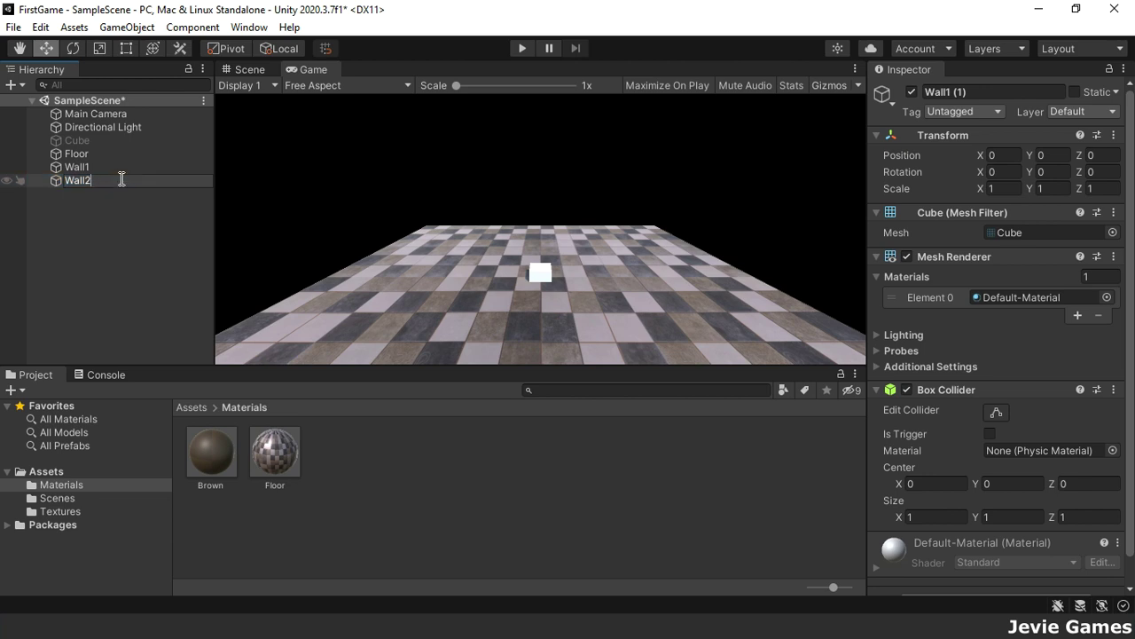
key(Return)
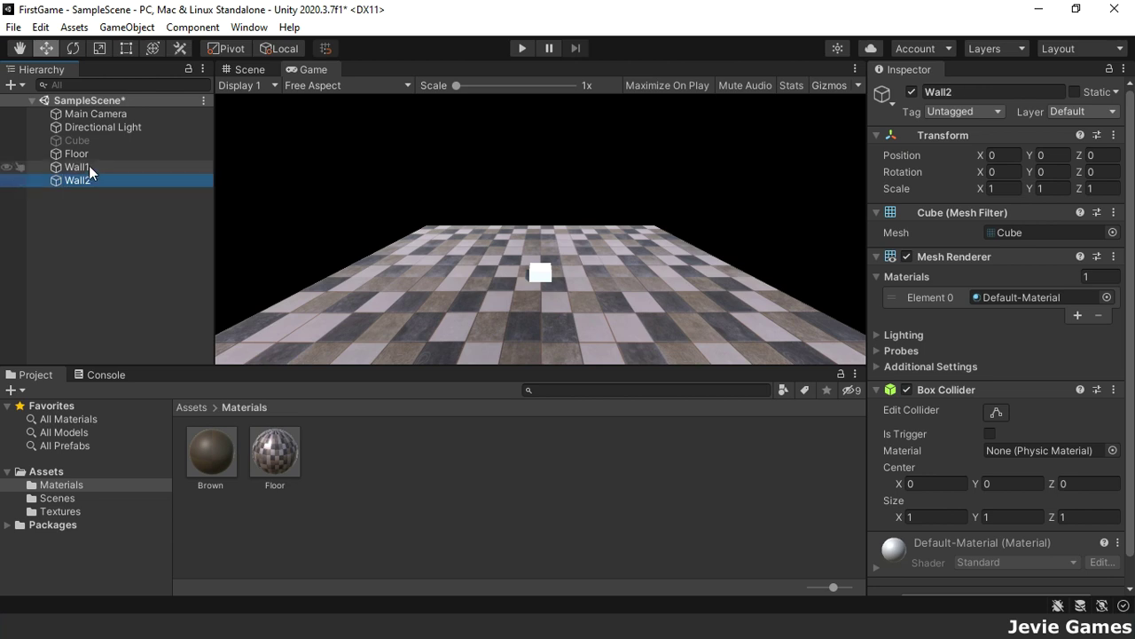
- Set the scale of both Wall1 and Wall2 to X 6, Y 6, Z 1 and their Y position to 3
shift+click(89, 167)
click(1013, 188)
text(6)
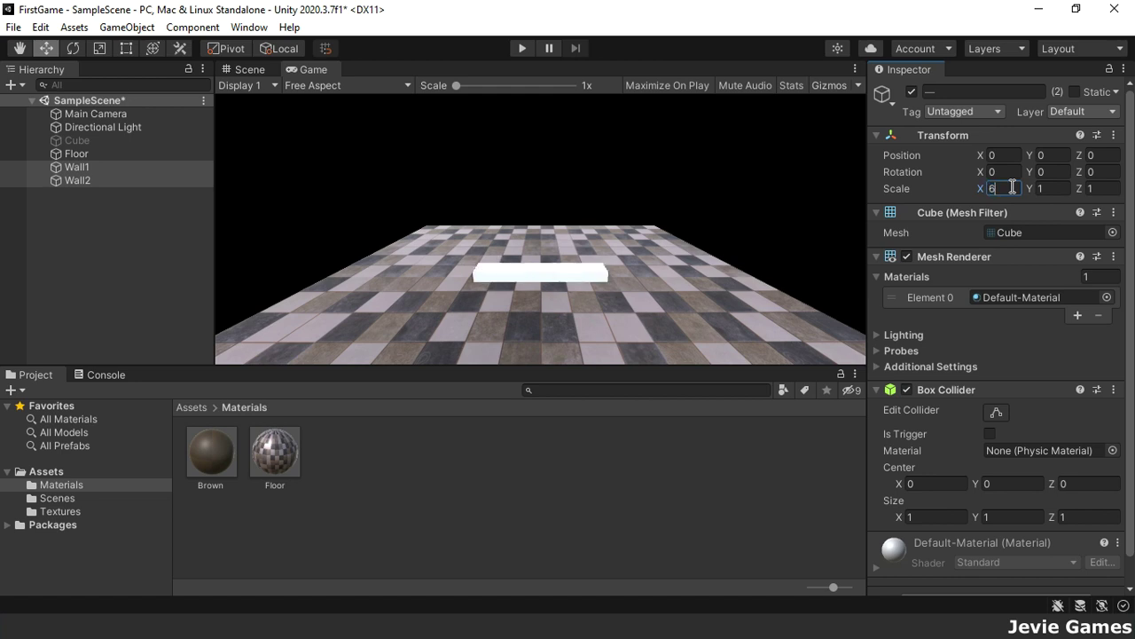
click(1098, 189)
text(8)
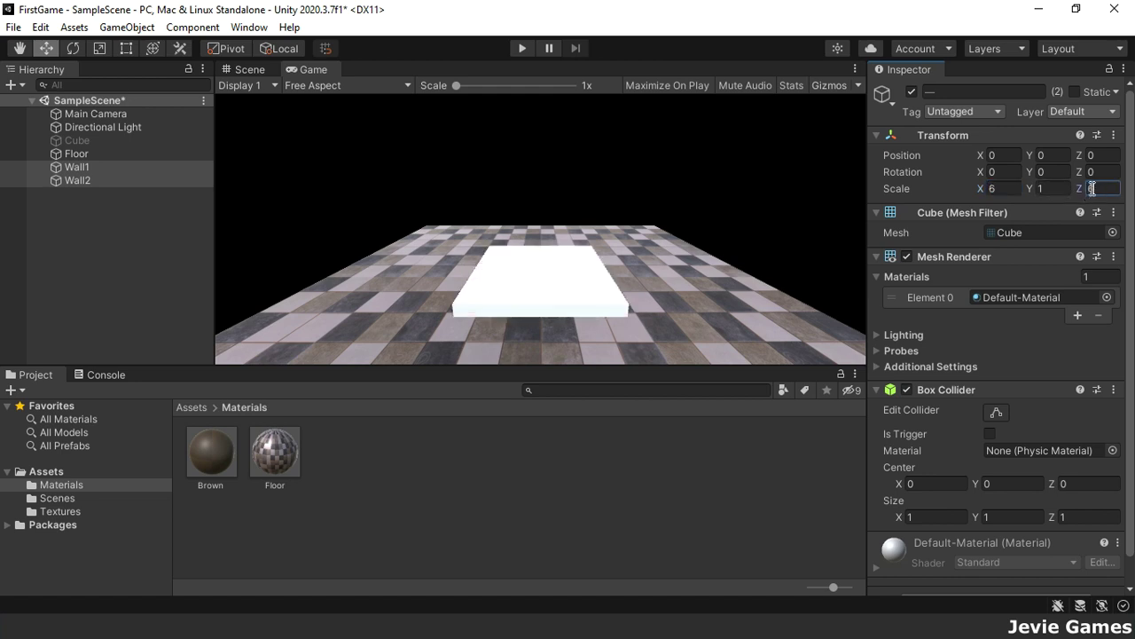
text(1)
click(1051, 188)
text(6)
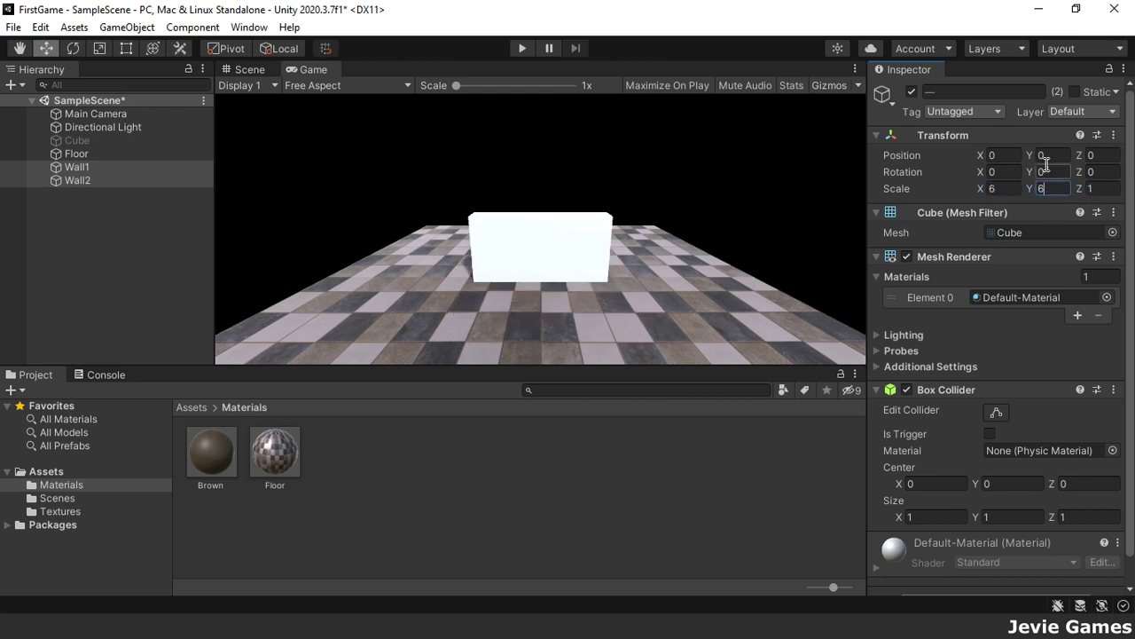
click(1056, 152)
text(3)
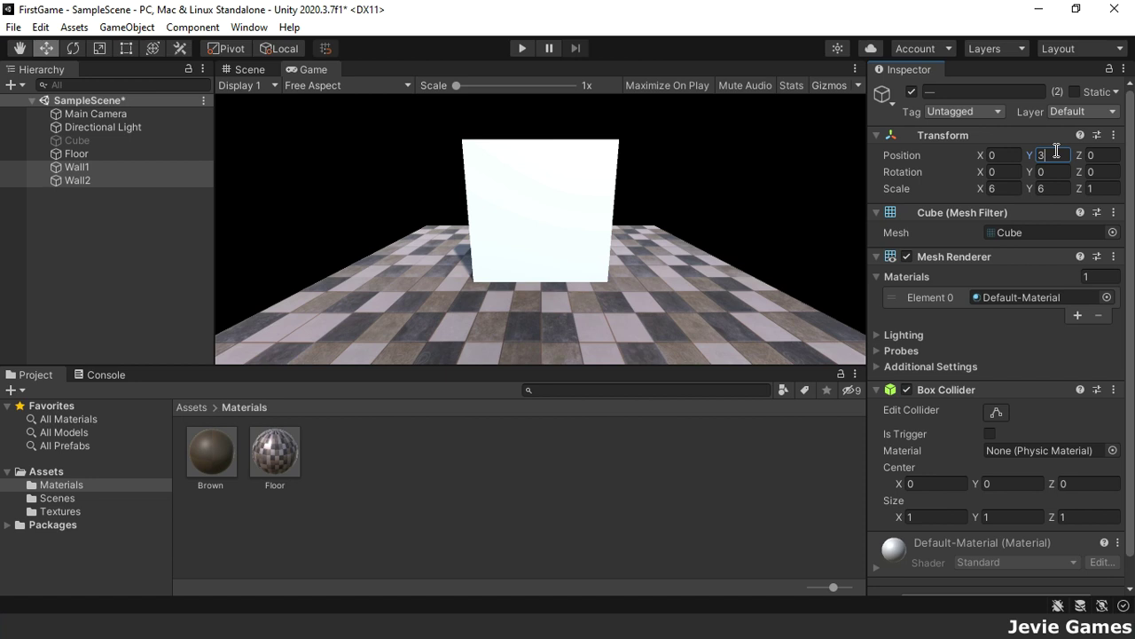
- Position Wall1 at X about -5 and Wall2 at X 5, with both walls at Z -2.66
click(130, 170)
drag(983, 153, 837, 149)
click(1001, 156)
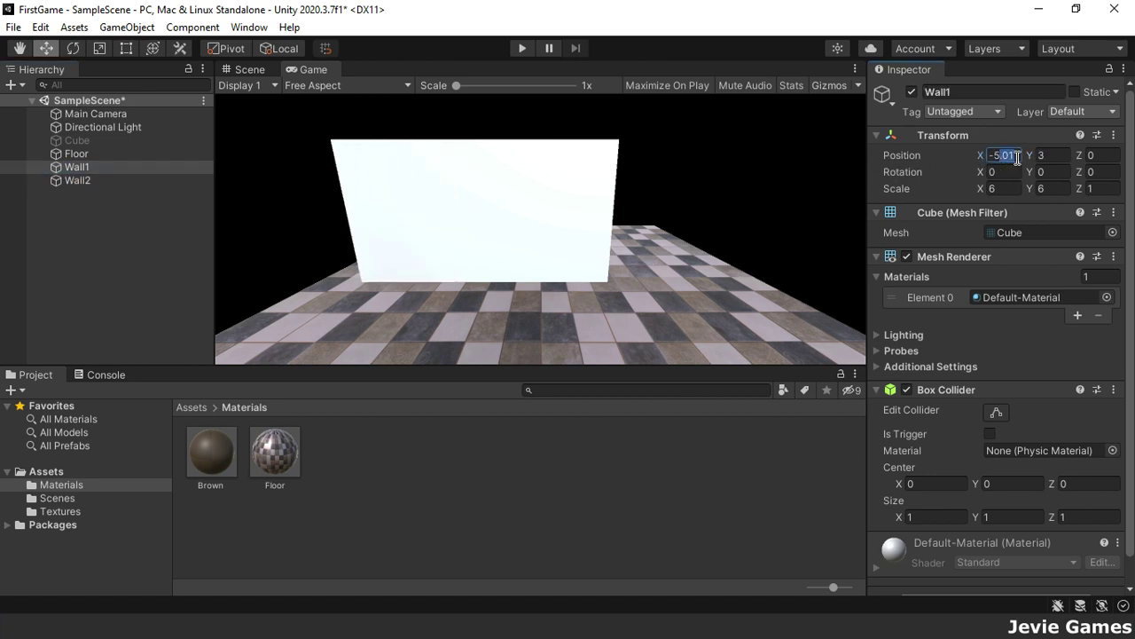
click(172, 179)
click(997, 155)
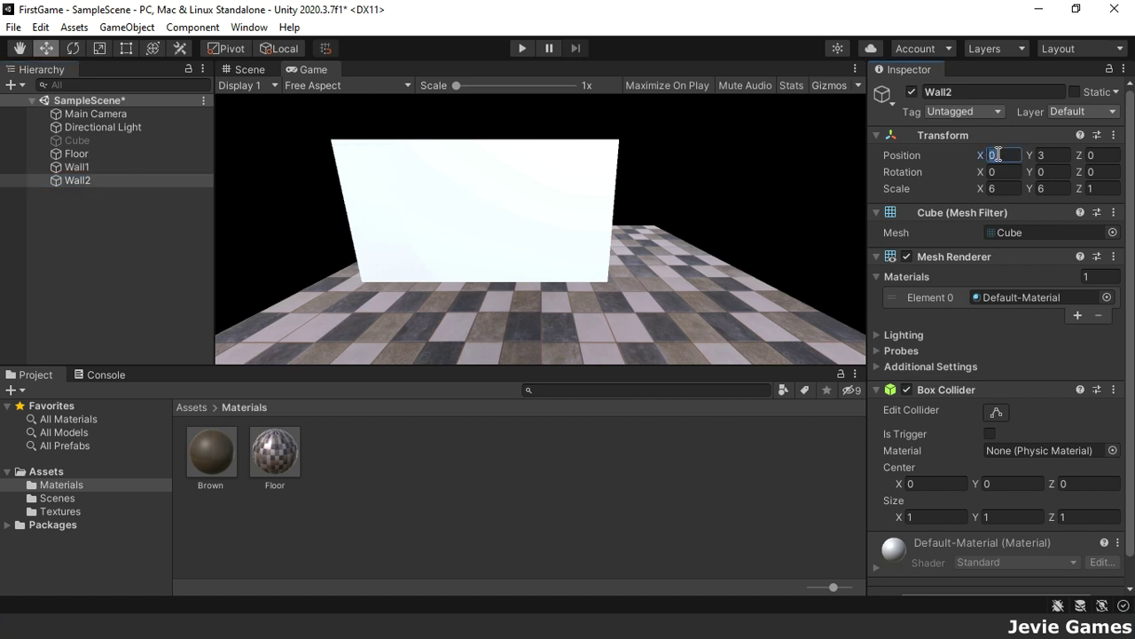
text(5)
ctrl+click(76, 166)
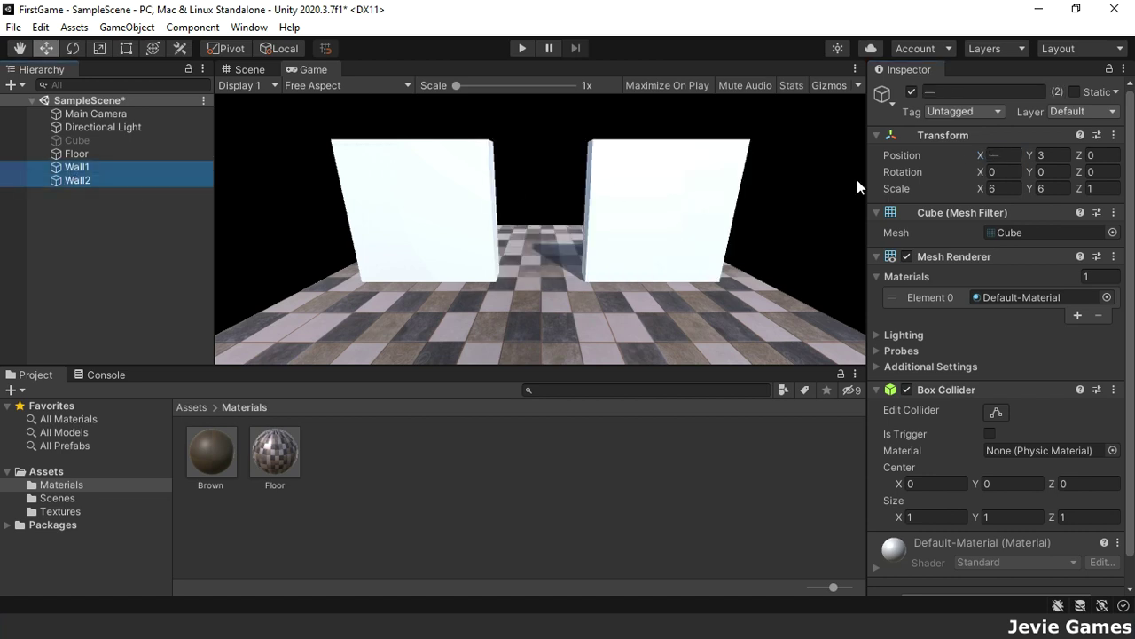
drag(1079, 157, 1007, 166)
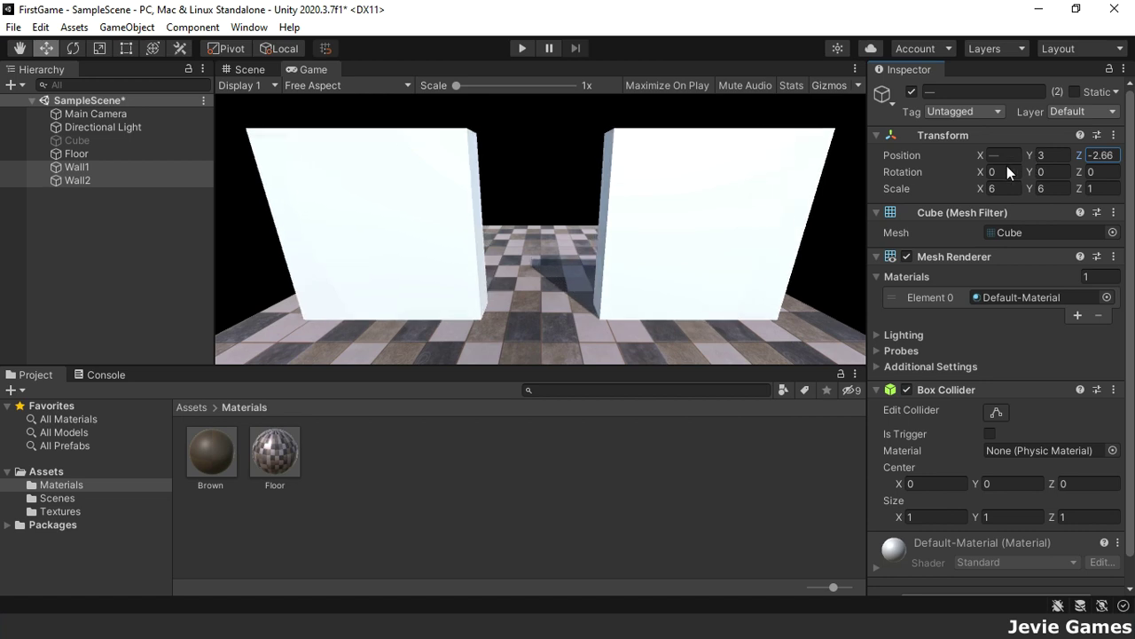
- Create a new material named Wall1 in the Materials folder
right_click(439, 487)
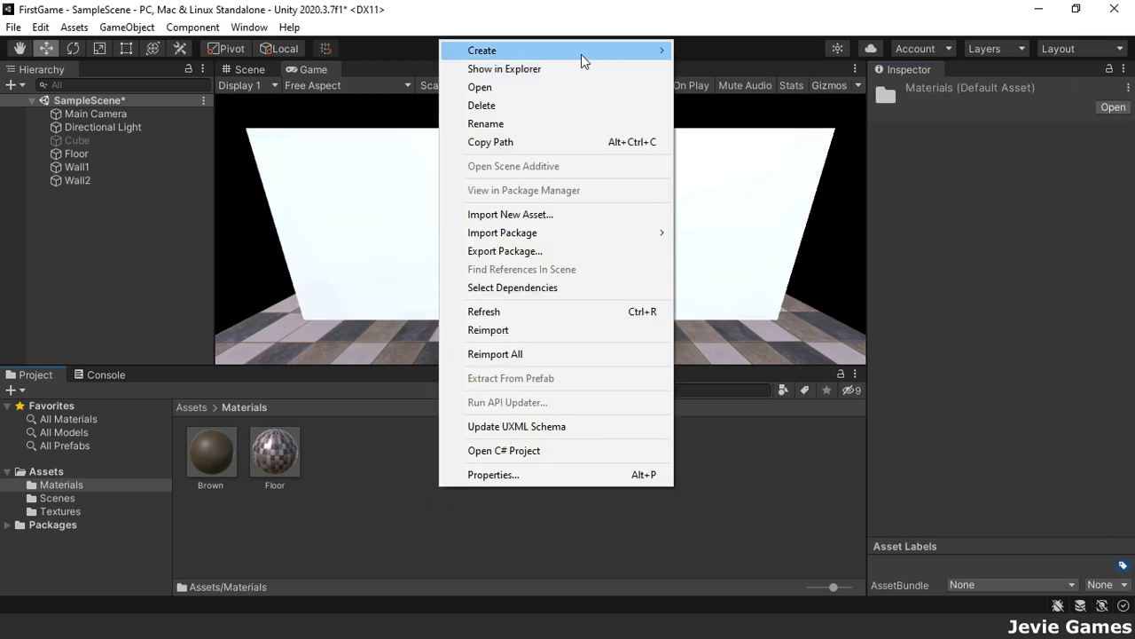
mouse_move(581, 55)
click(773, 332)
text(wa)
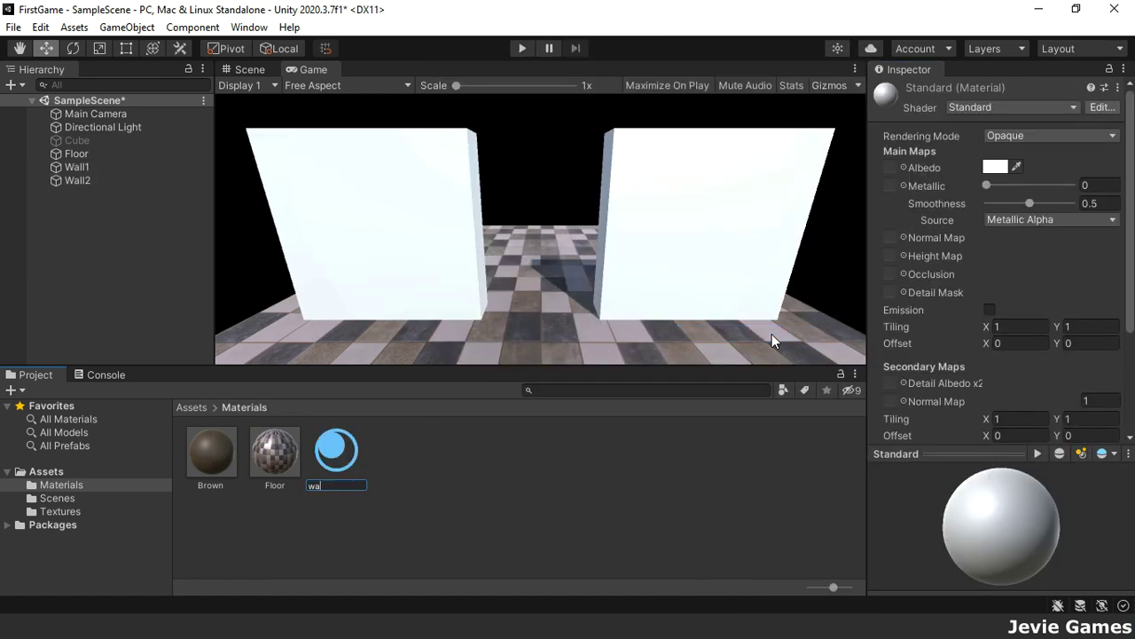
text(ll1)
key(Return)
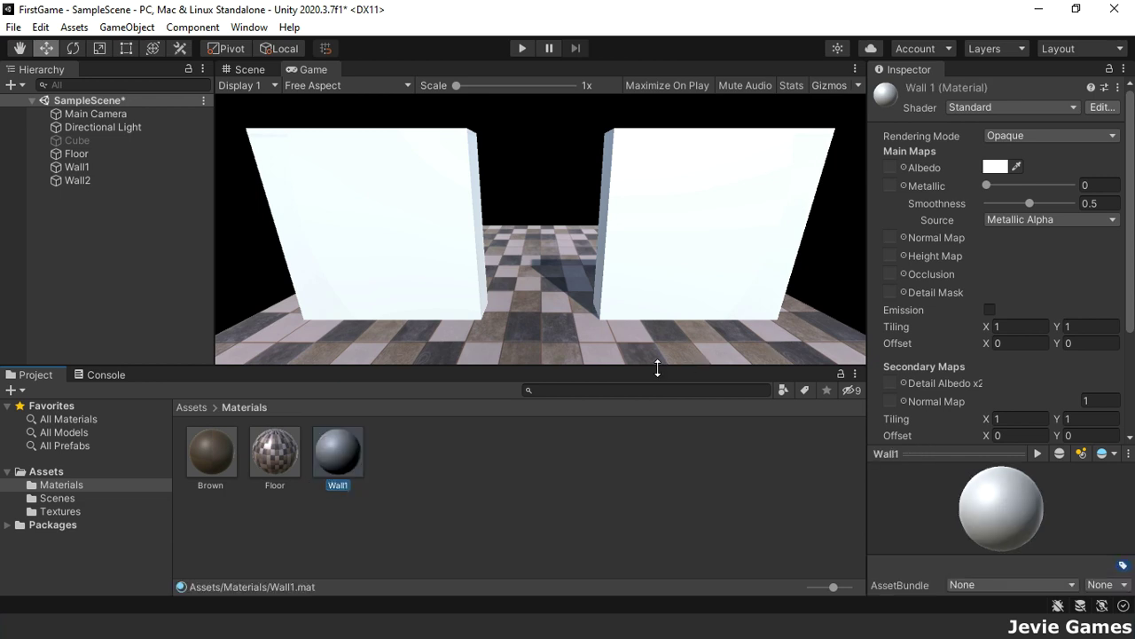
- Assign the brick texture as the Wall1 material's albedo map and apply the material to the Wall1 object
click(62, 511)
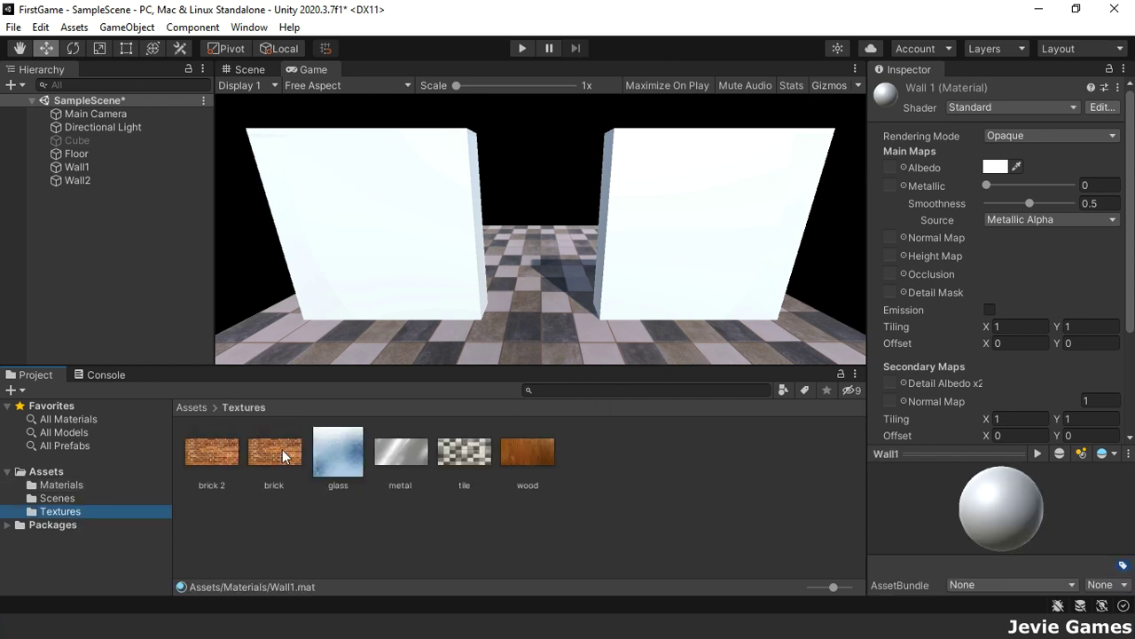
drag(284, 456, 889, 168)
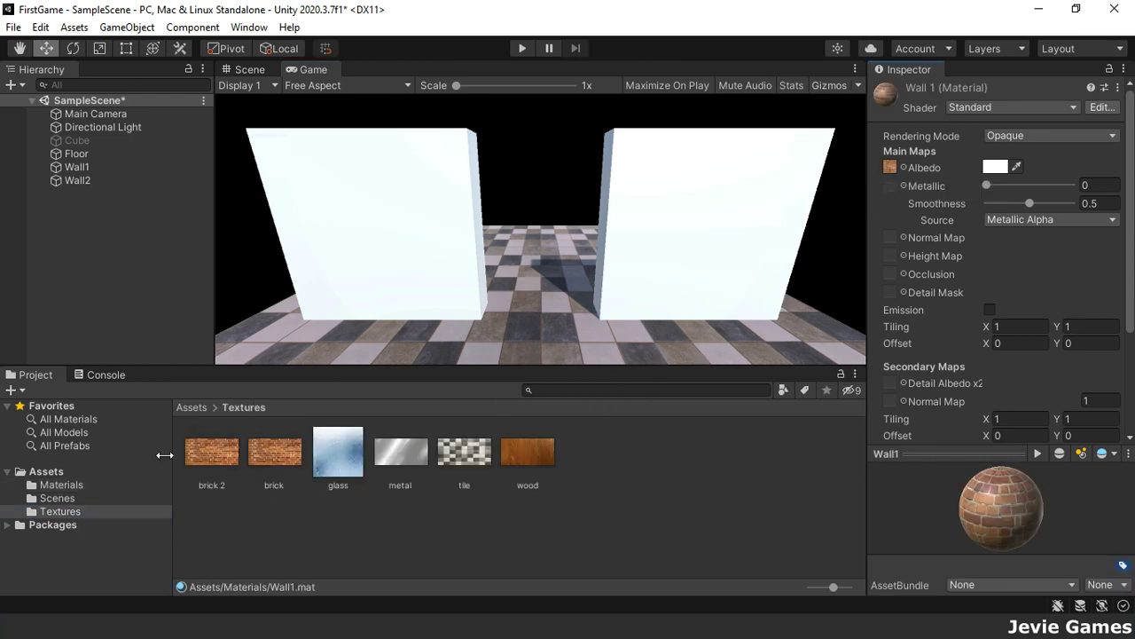
click(55, 485)
drag(339, 453, 102, 169)
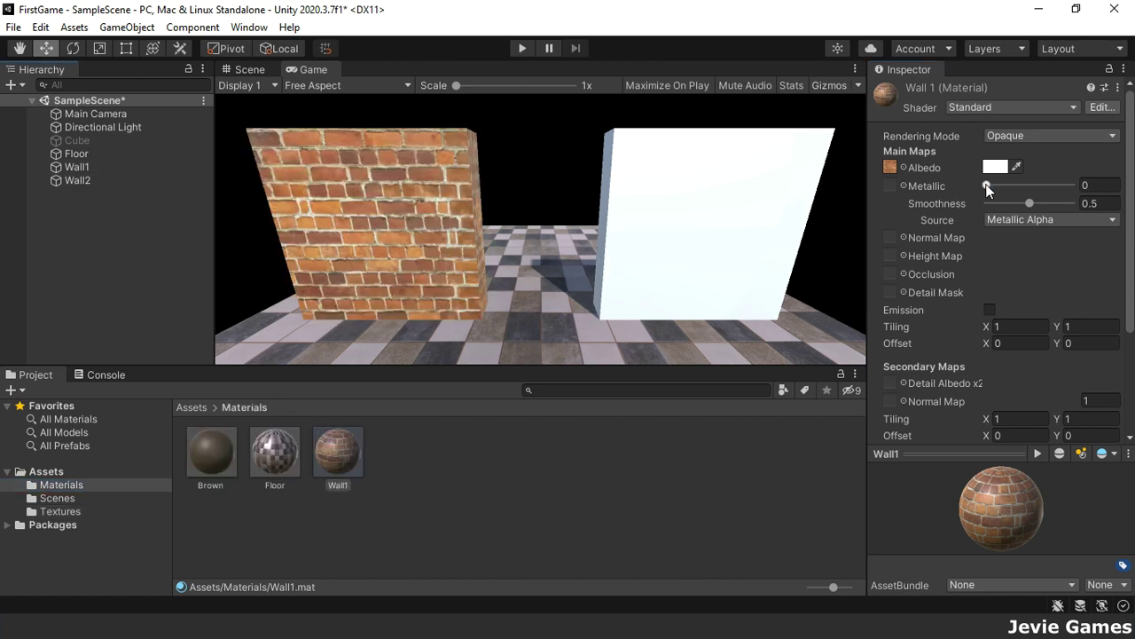
- Set the Wall1 material's Metallic value to 0.51 and its main map X tiling to 0.57
drag(987, 184, 1029, 192)
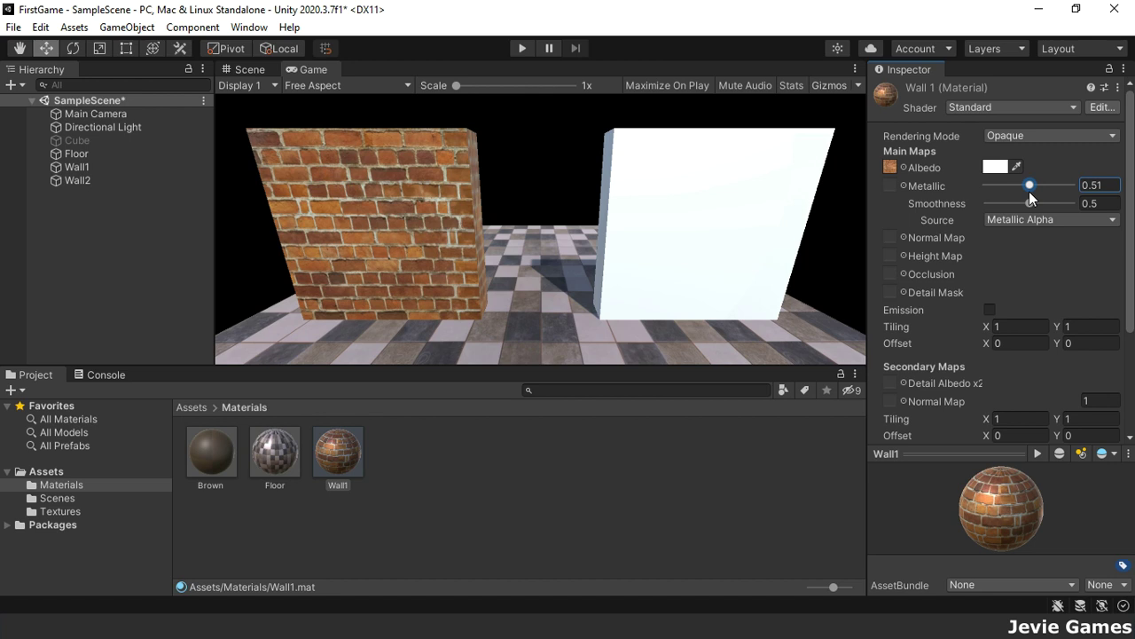
drag(990, 329, 984, 327)
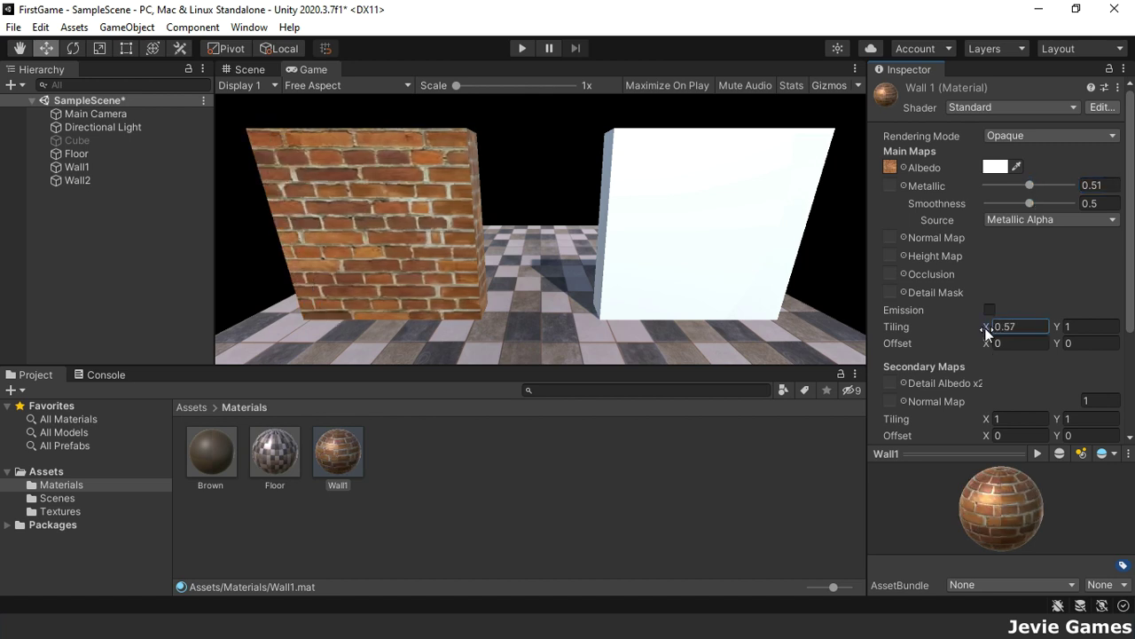
- Set the Wall1 material's main map X tiling to 0.6
key(BackSpace)
text(6)
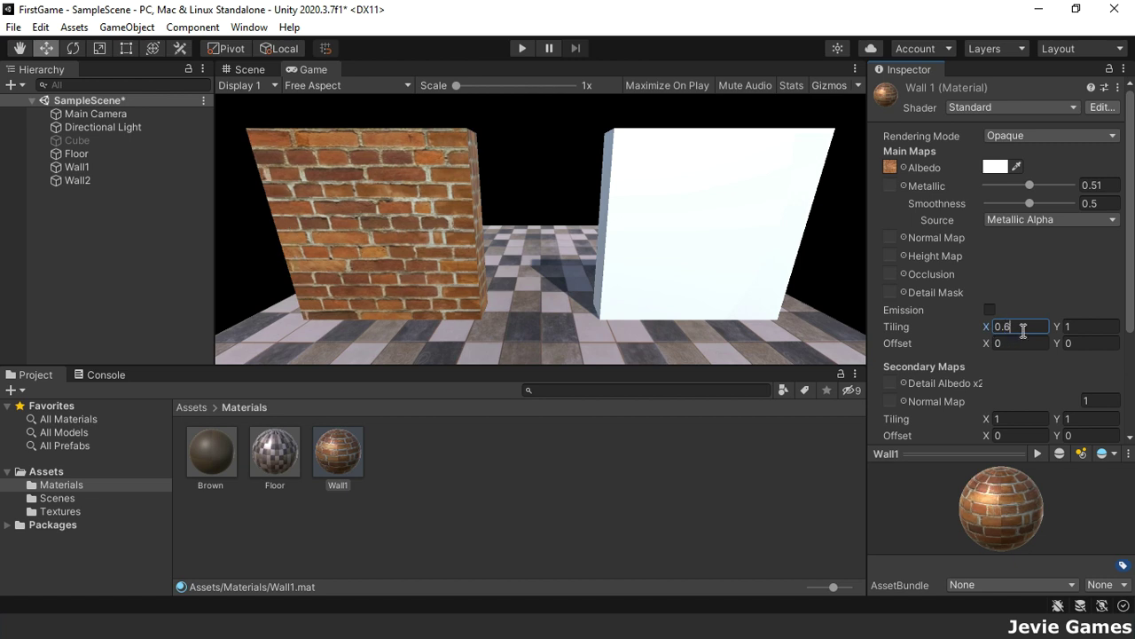
click(1065, 327)
- Create a new material named Wall2 in the Materials folder
right_click(541, 485)
mouse_move(711, 42)
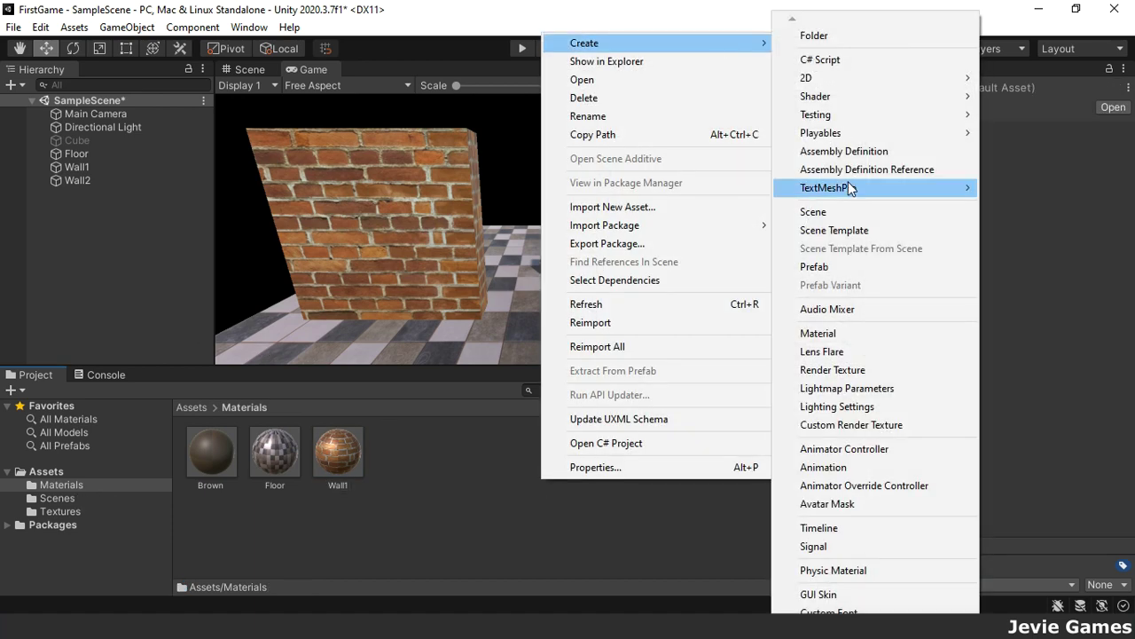
click(817, 333)
text(wa)
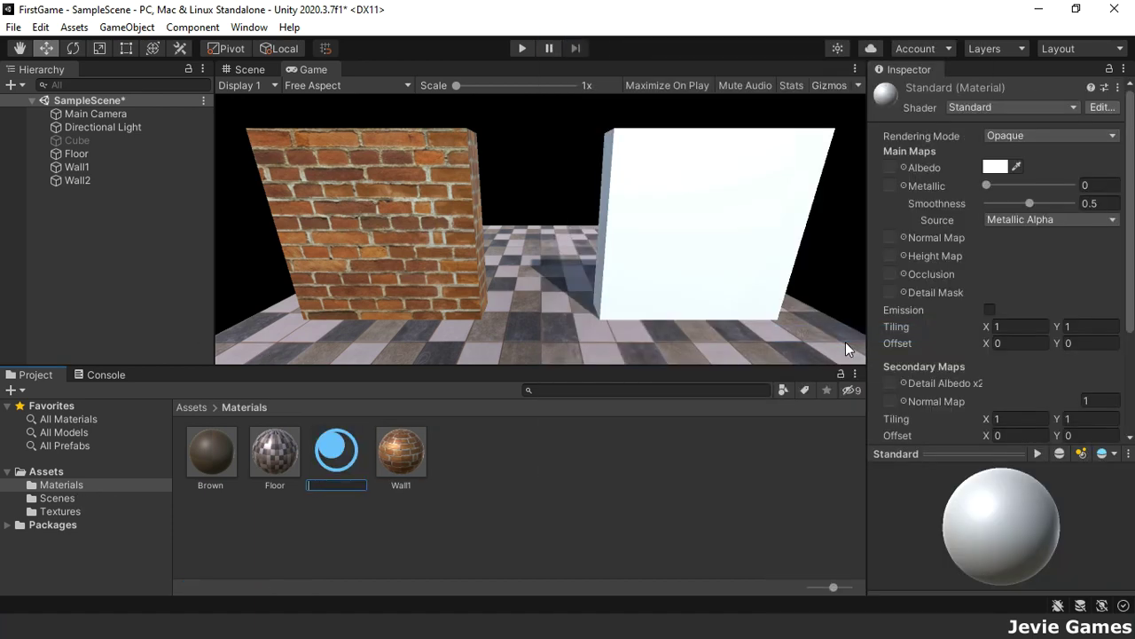
text(ll2)
key(Return)
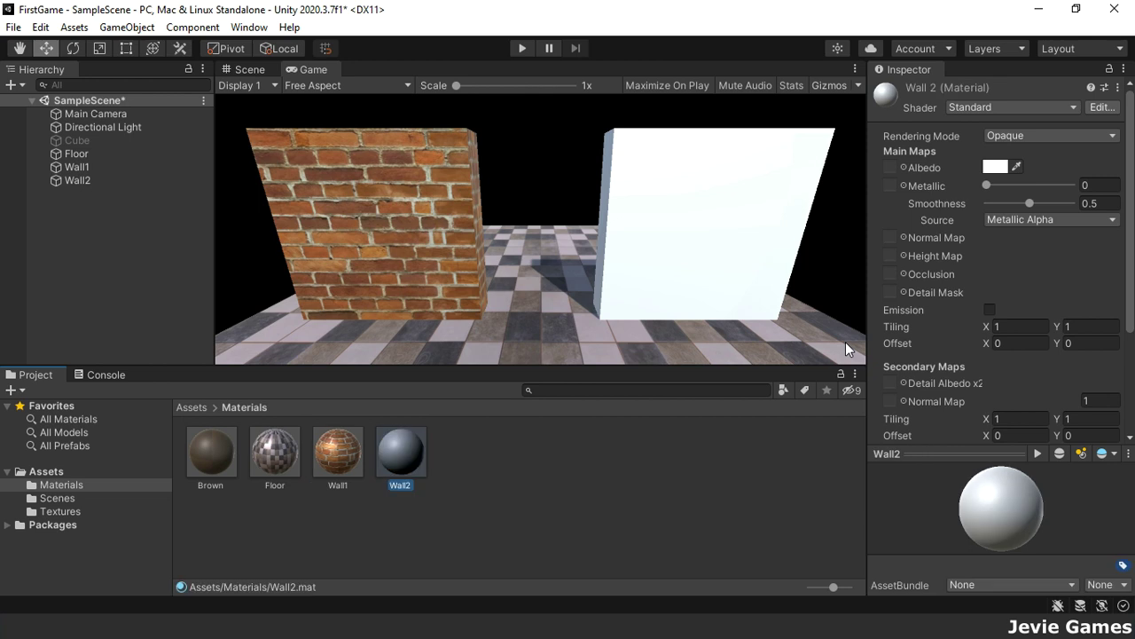
- Switch the Wall2 material to the Legacy Shaders/Bumped Diffuse shader and assign the brick texture as its base map
click(1051, 105)
click(1018, 347)
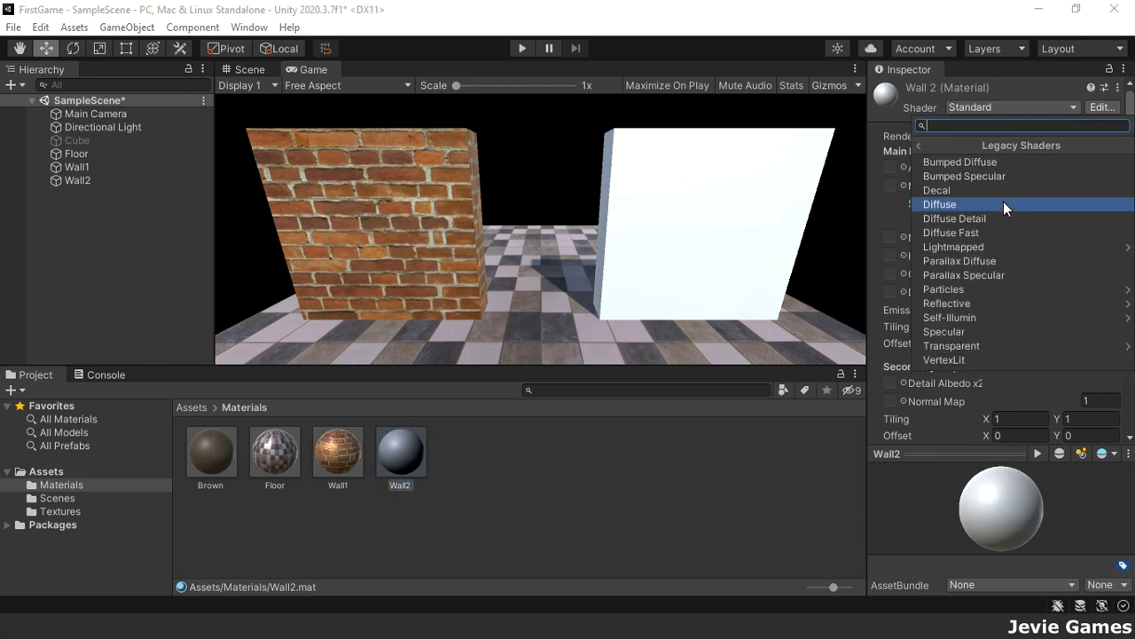
click(981, 165)
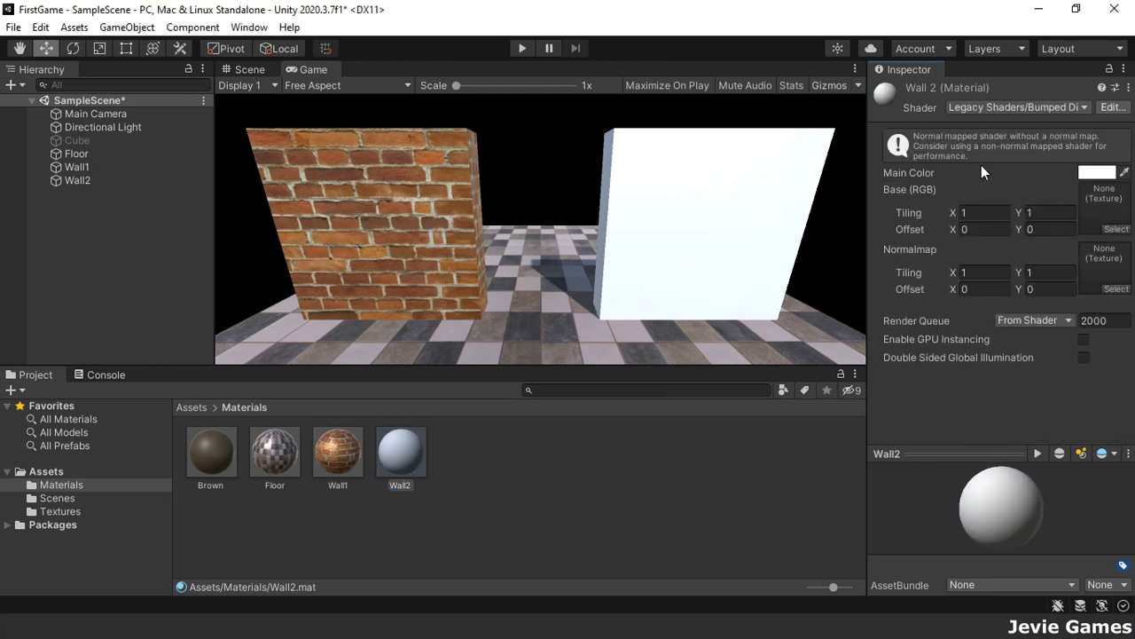
click(62, 512)
drag(272, 459, 1092, 217)
- Change the brick 2 texture's type to Normal map and apply the import settings
click(223, 456)
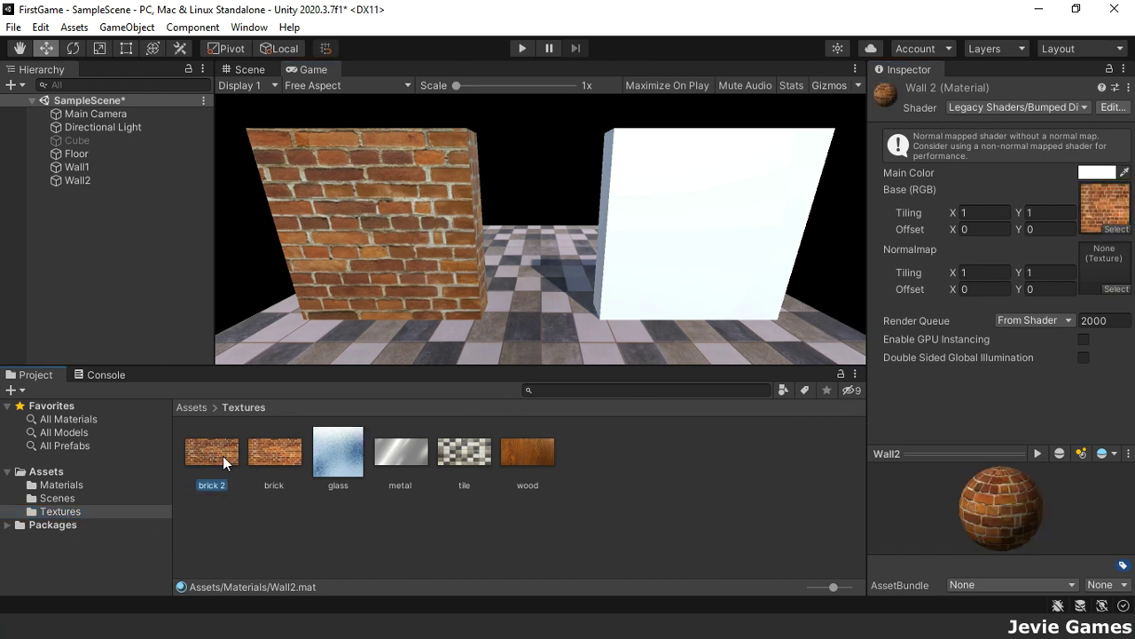
click(1018, 140)
click(1023, 180)
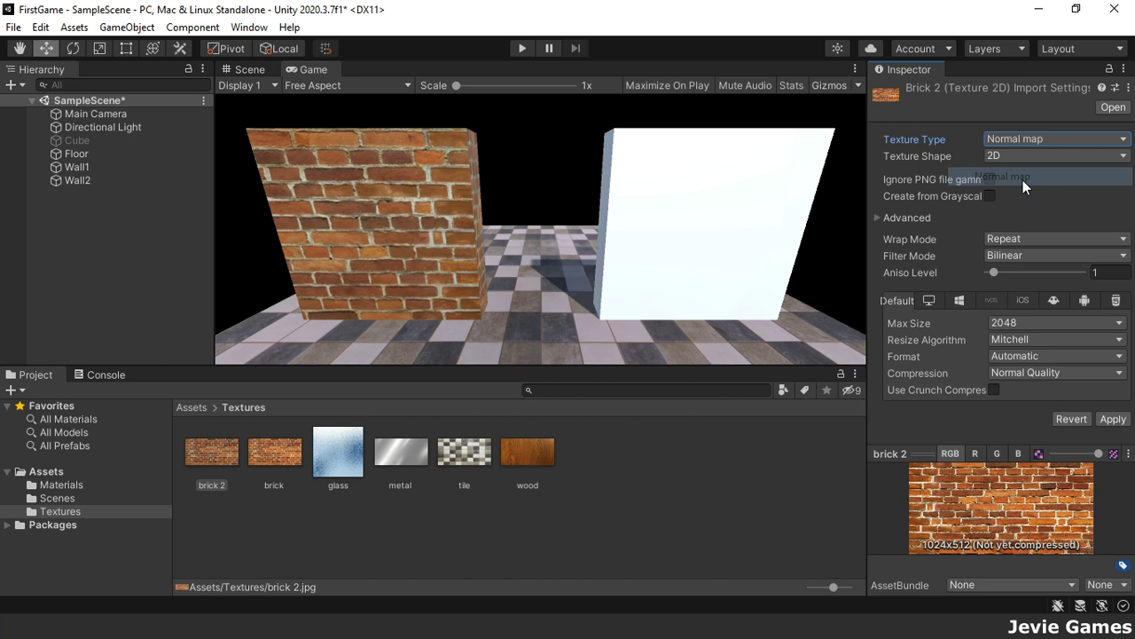
click(1113, 418)
- Assign the brick 2 texture as the Wall2 material's normal map
click(65, 484)
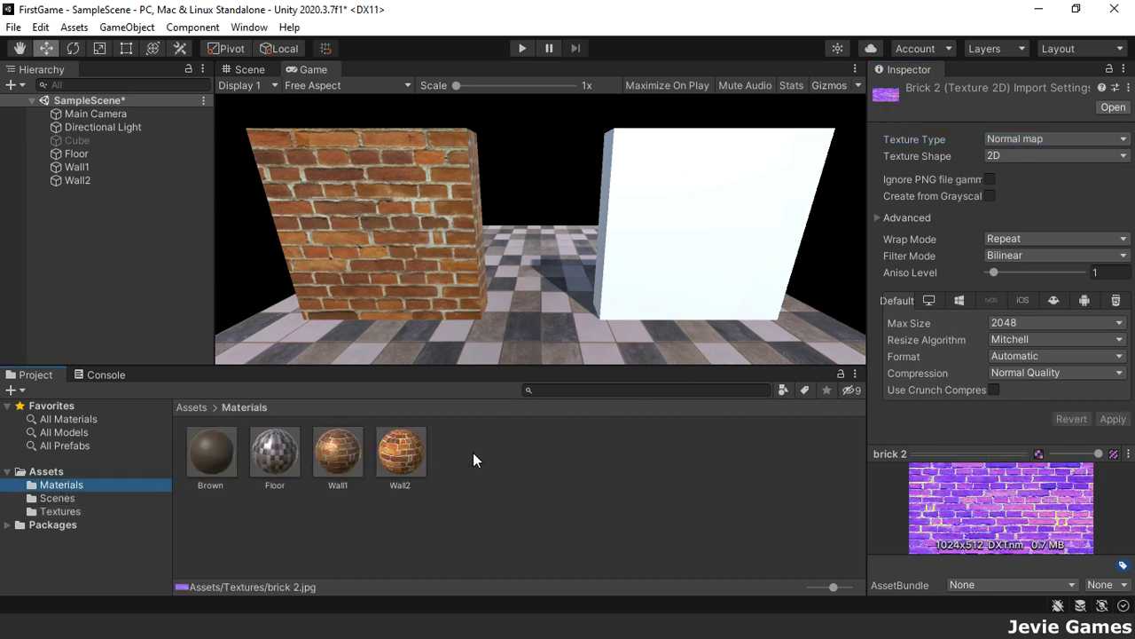
click(401, 453)
click(66, 511)
drag(212, 452, 1093, 278)
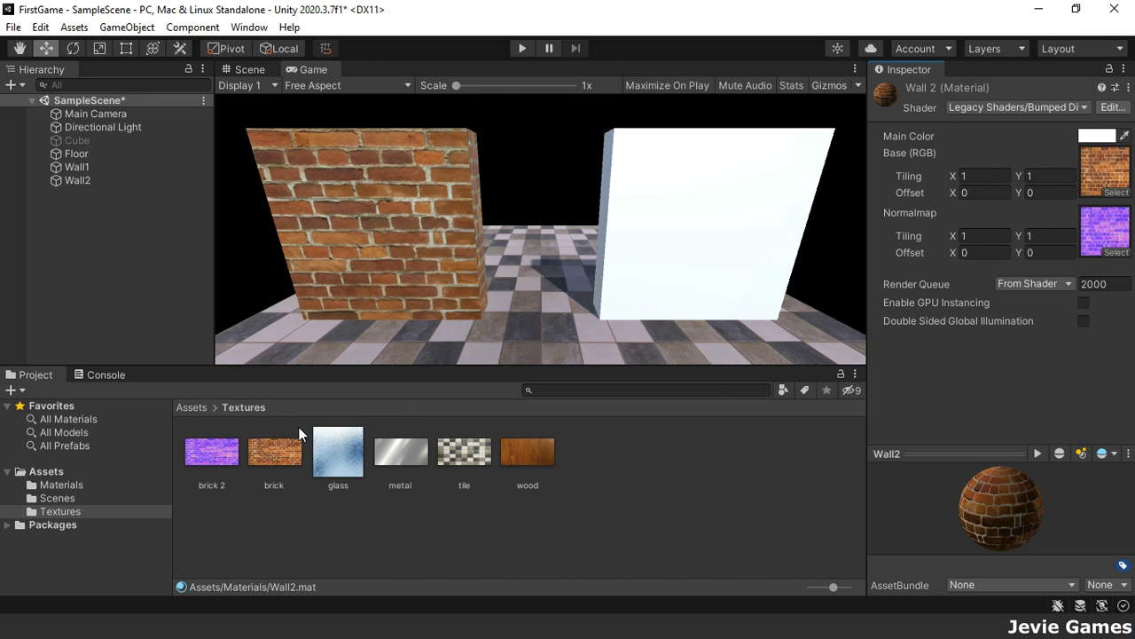
- Compare the Wall1 and Wall2 materials and apply the Wall2 material to the Wall2 object
click(82, 483)
click(342, 451)
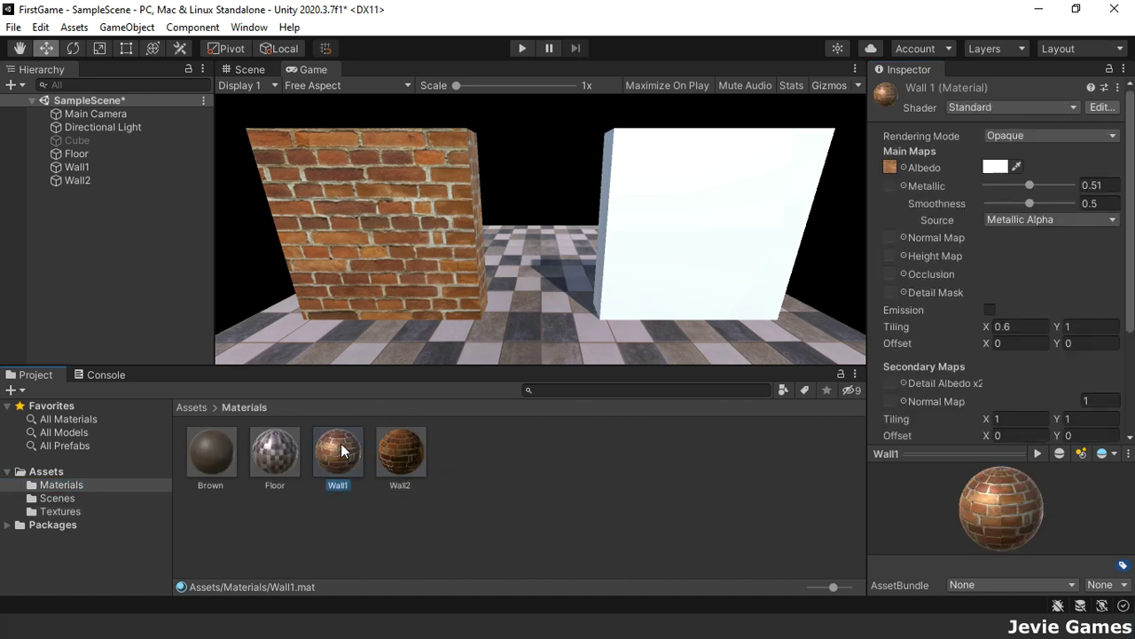
click(391, 452)
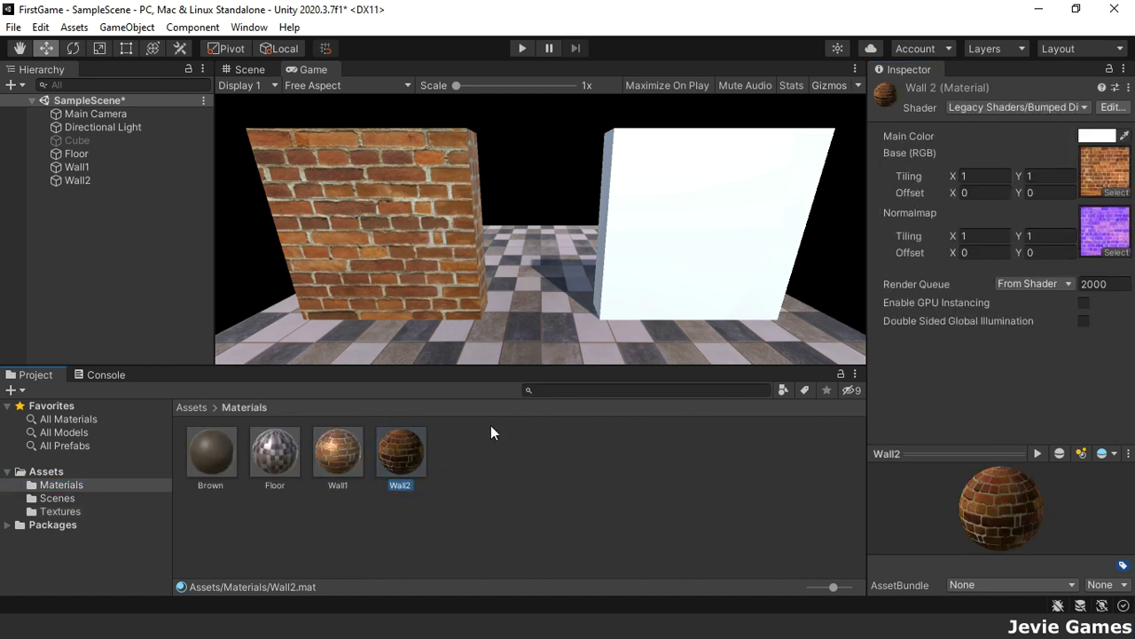
drag(406, 454, 88, 182)
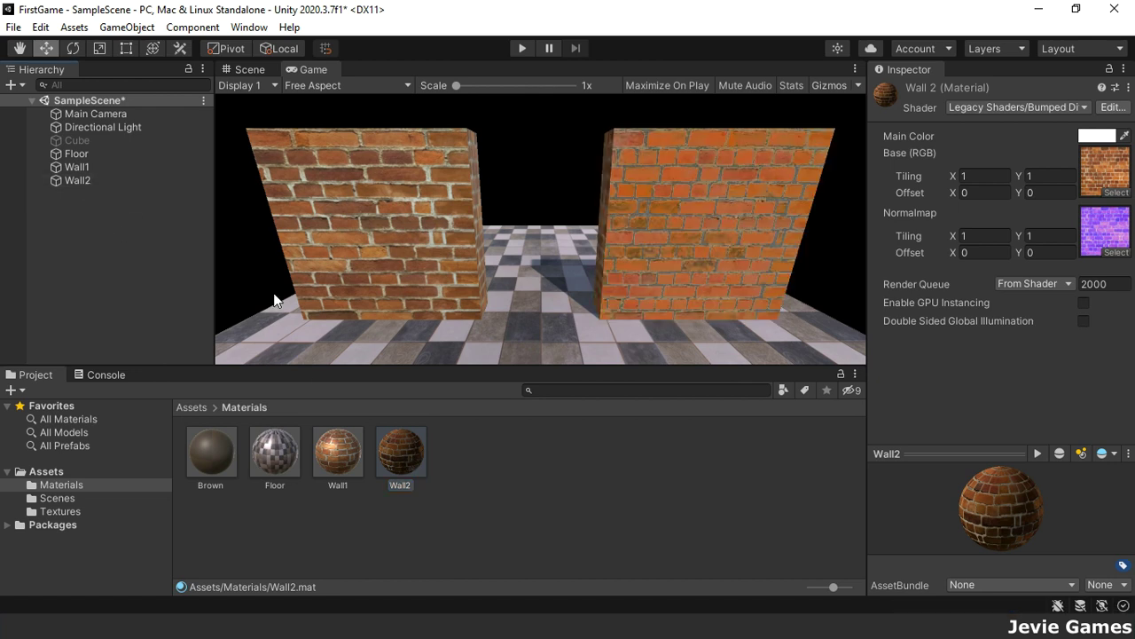
- Set the X tiling to 0.6 for both the base map and the normal map of the Wall2 material
click(973, 174)
text(6)
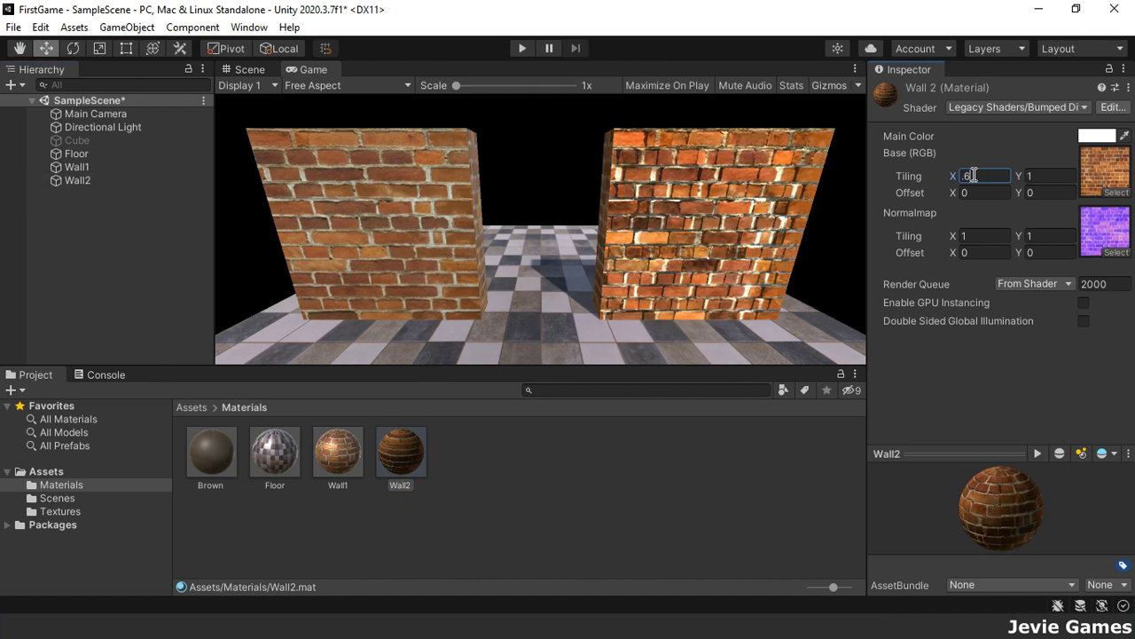
click(985, 235)
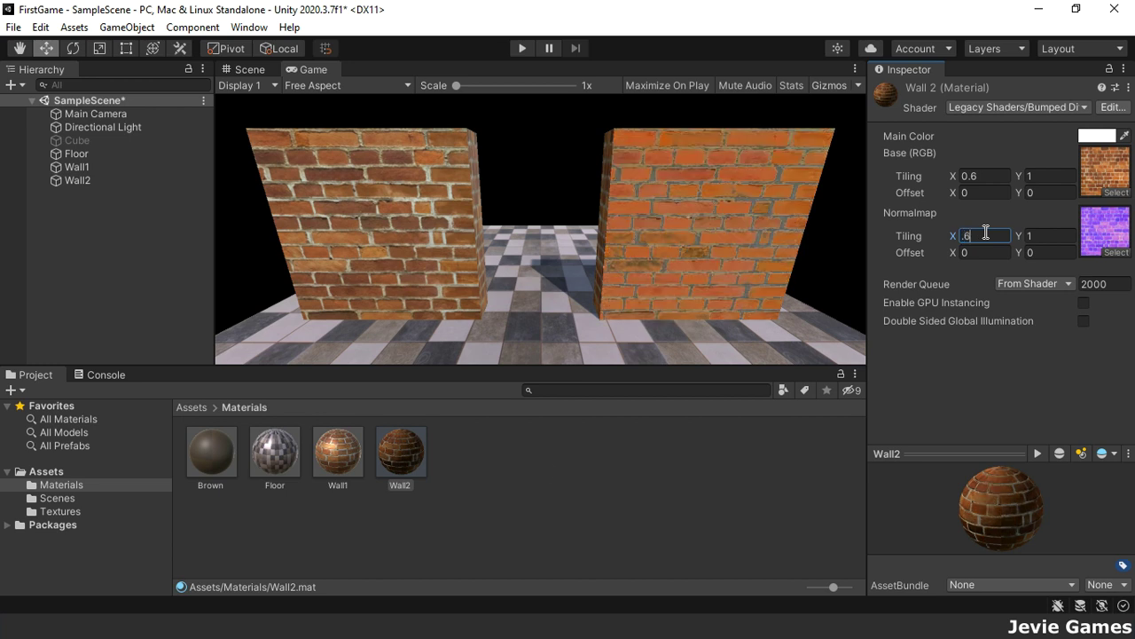
text(0.6)
- Move Wall1 and Wall2 together farther away from the camera along the Z axis
click(76, 167)
ctrl+click(86, 178)
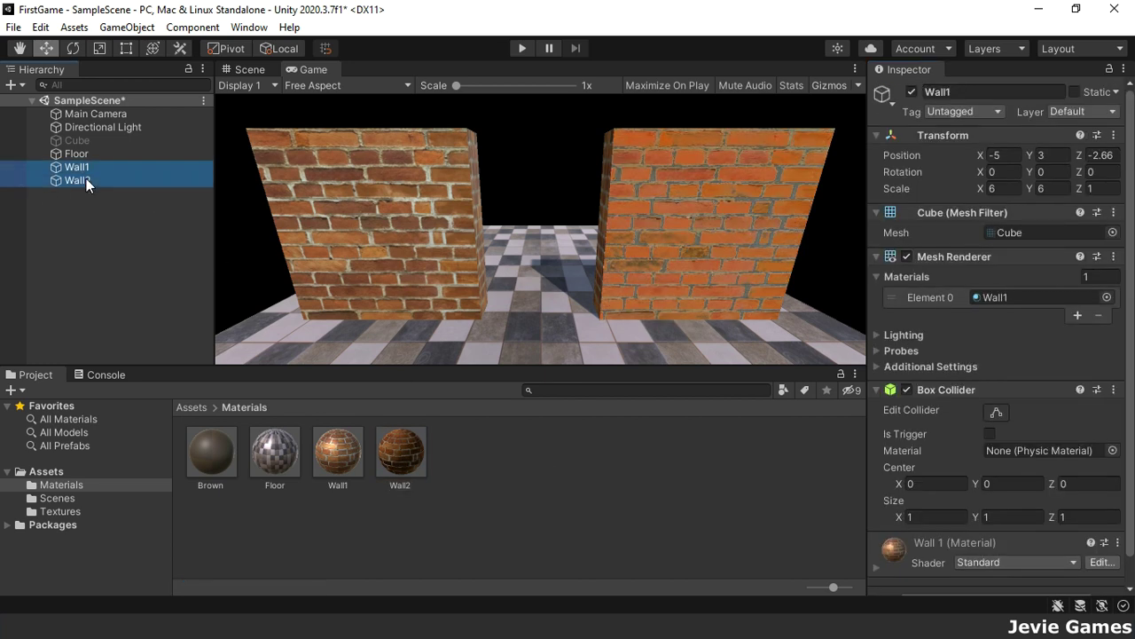
drag(1095, 158, 166, 139)
- Duplicate the inactive Cube, activate the copy and rename it Metal
click(99, 144)
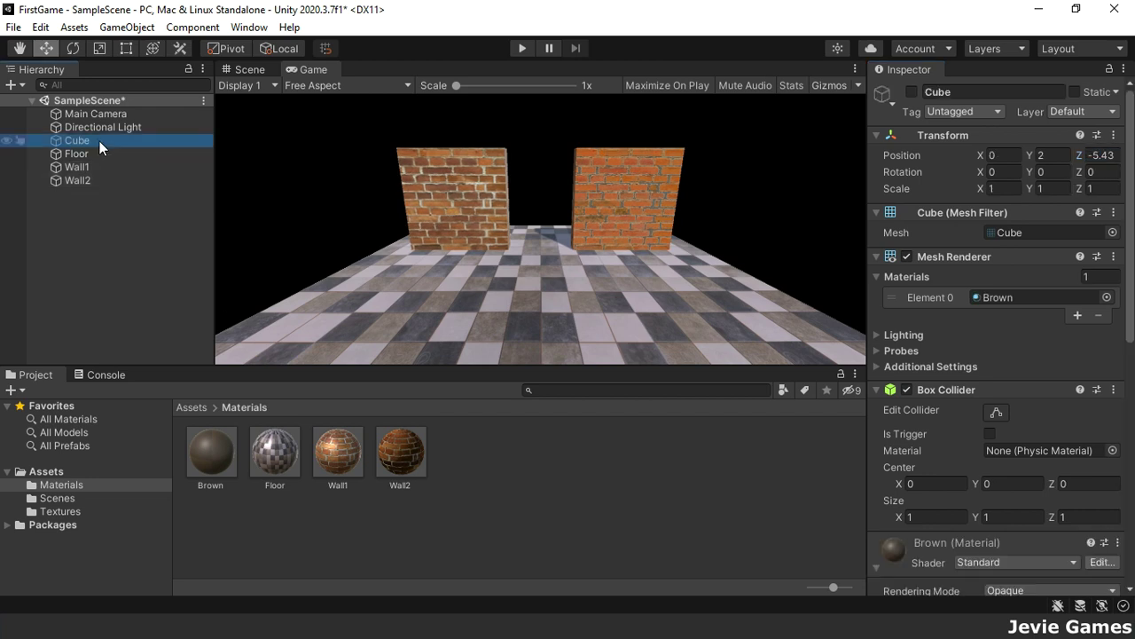
key(ctrl+d)
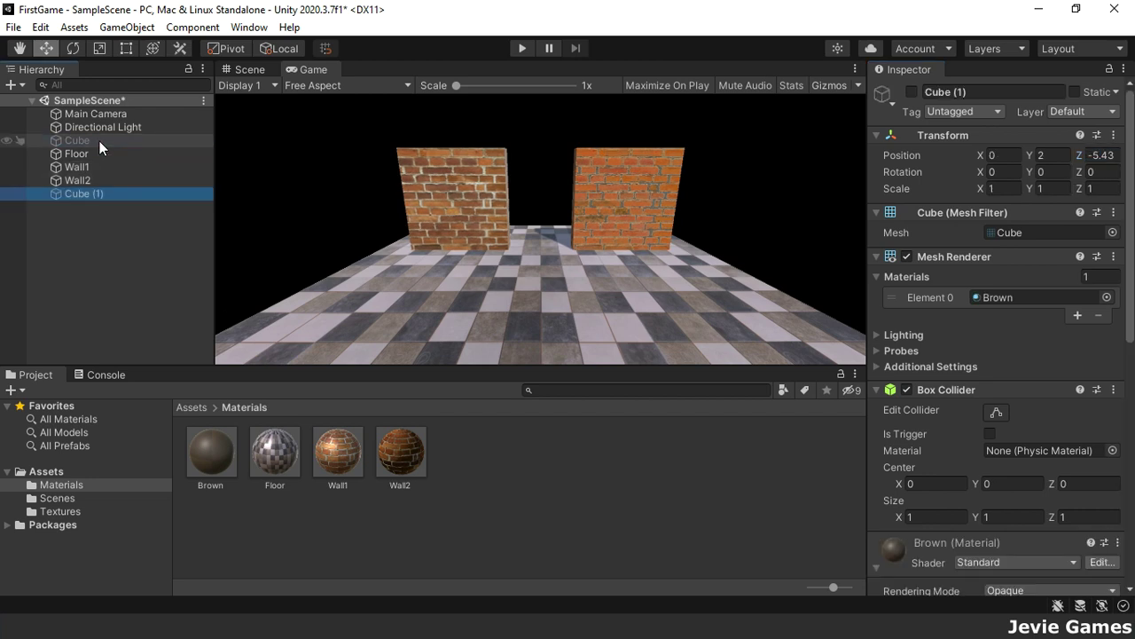
click(911, 92)
click(98, 195)
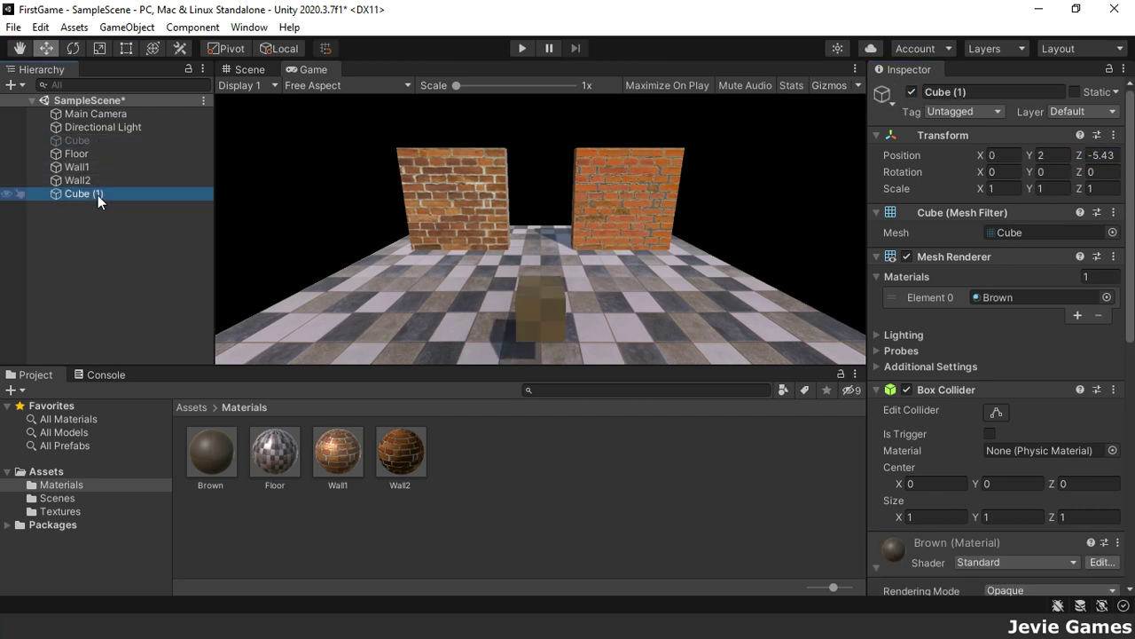
text(Metal)
key(Return)
- Raise the Metal cube to a Y position of about 3.07 and scale it to 2 on all three axes
drag(1032, 152, 1062, 153)
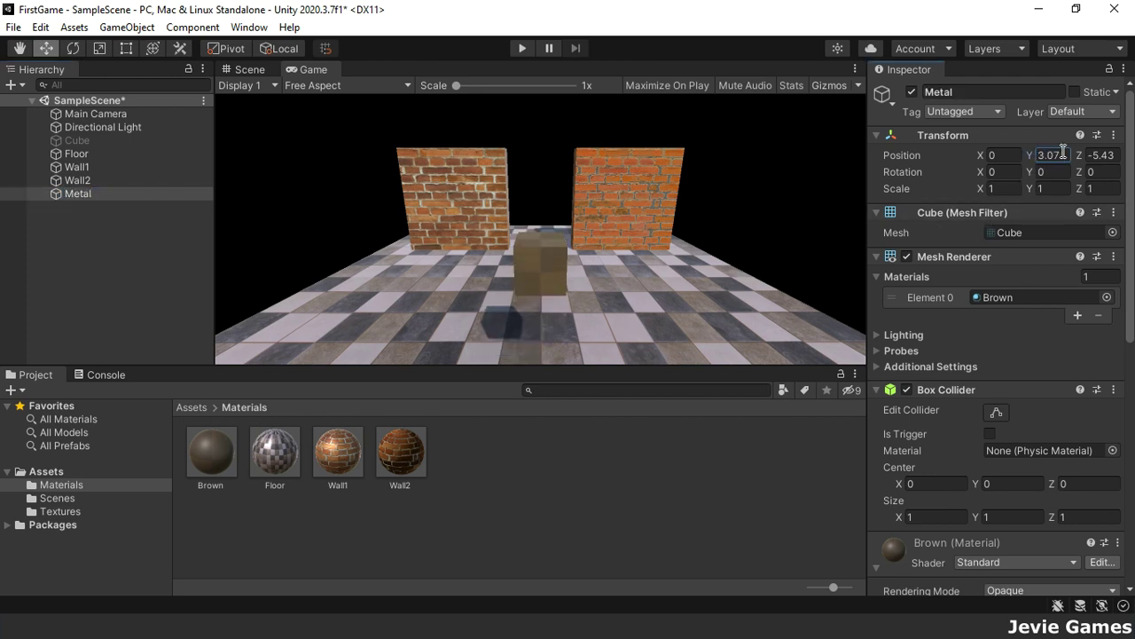
click(1008, 187)
text(2)
click(1051, 188)
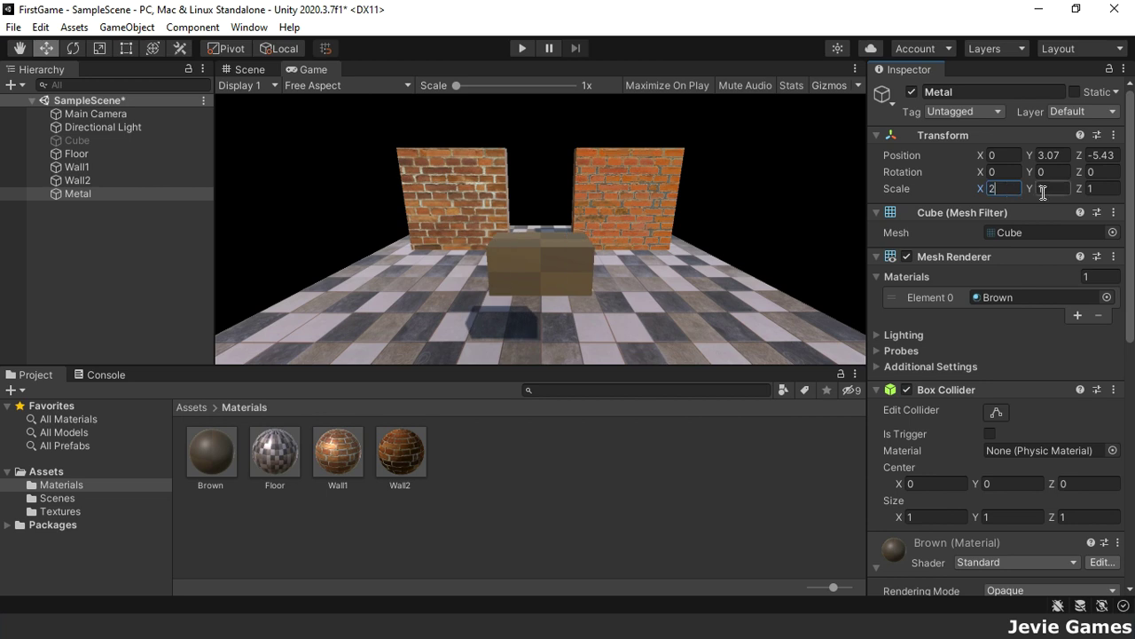
text(2)
click(1108, 191)
text(2)
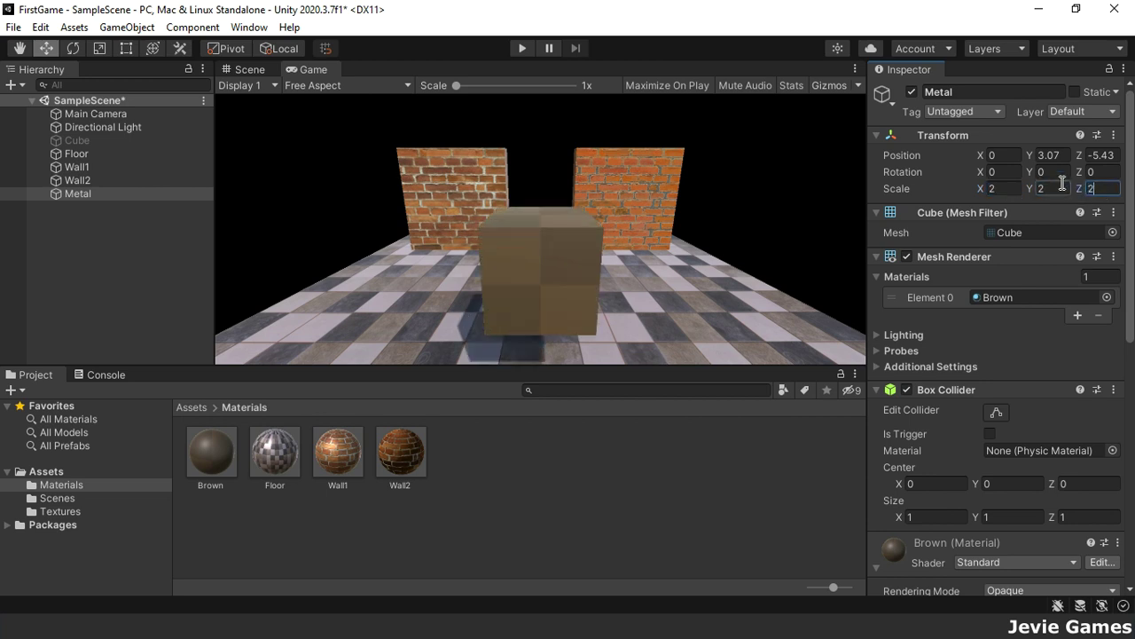
- Rotate the Metal cube 45 degrees on X and Y and move it to an X position of about -3.04
click(1010, 172)
text(45)
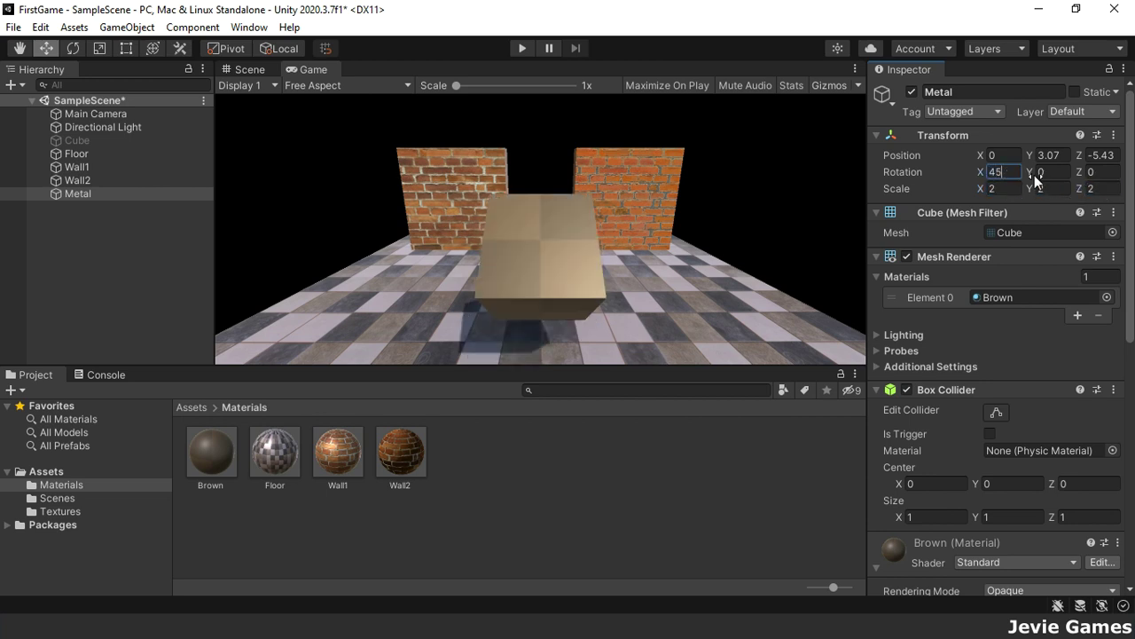
click(1046, 173)
text(45)
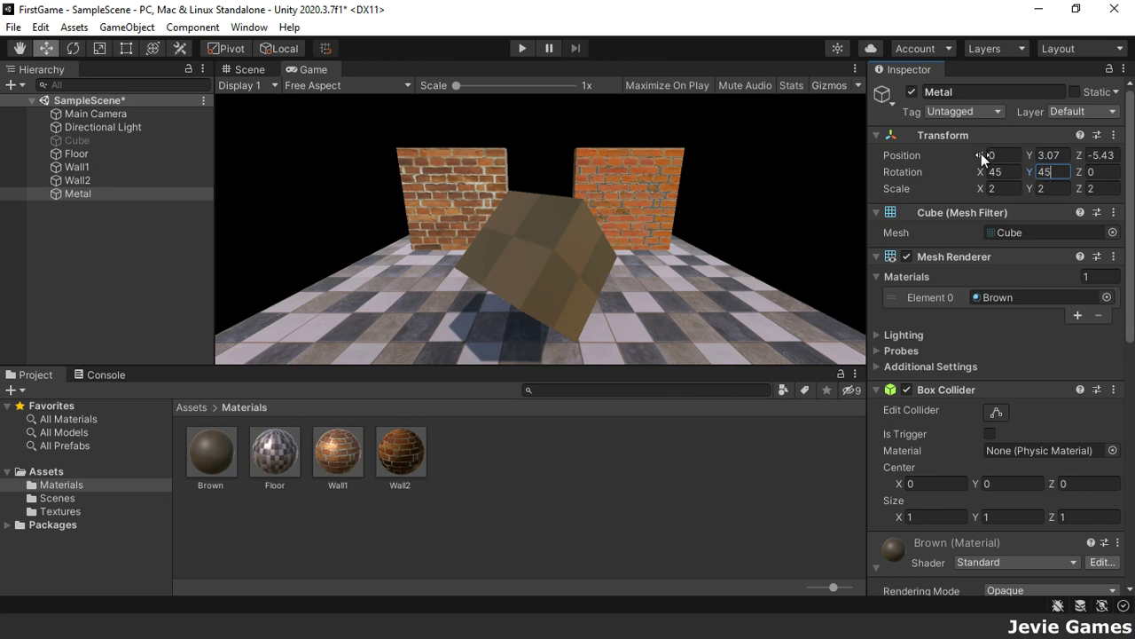
drag(981, 155, 917, 157)
- Create a new material named Metal in the Materials folder
right_click(527, 489)
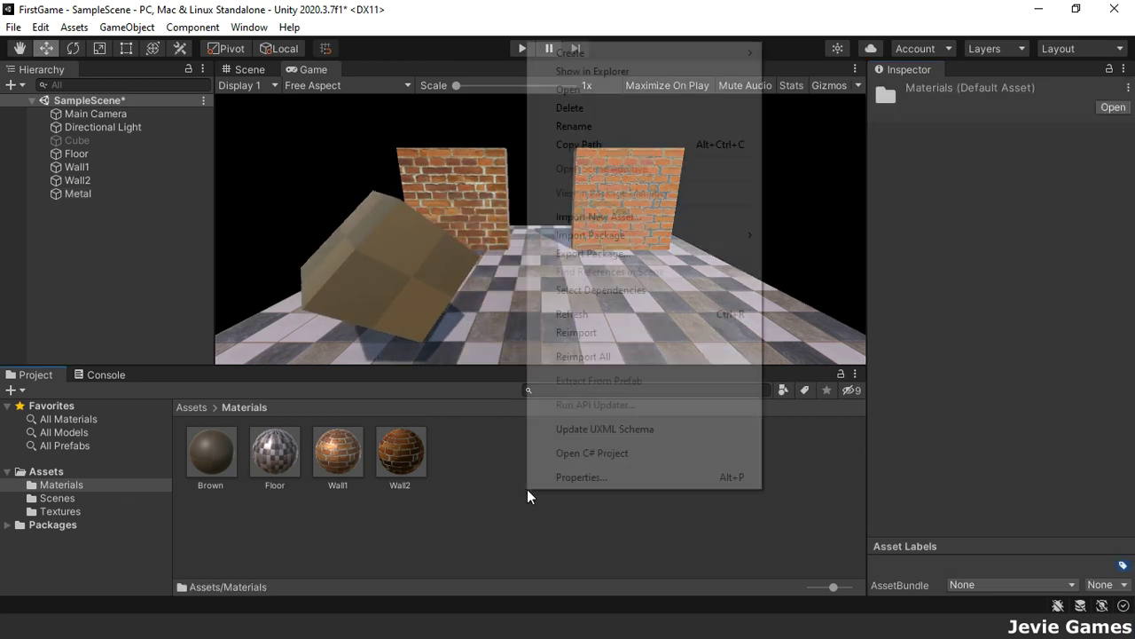
mouse_move(690, 53)
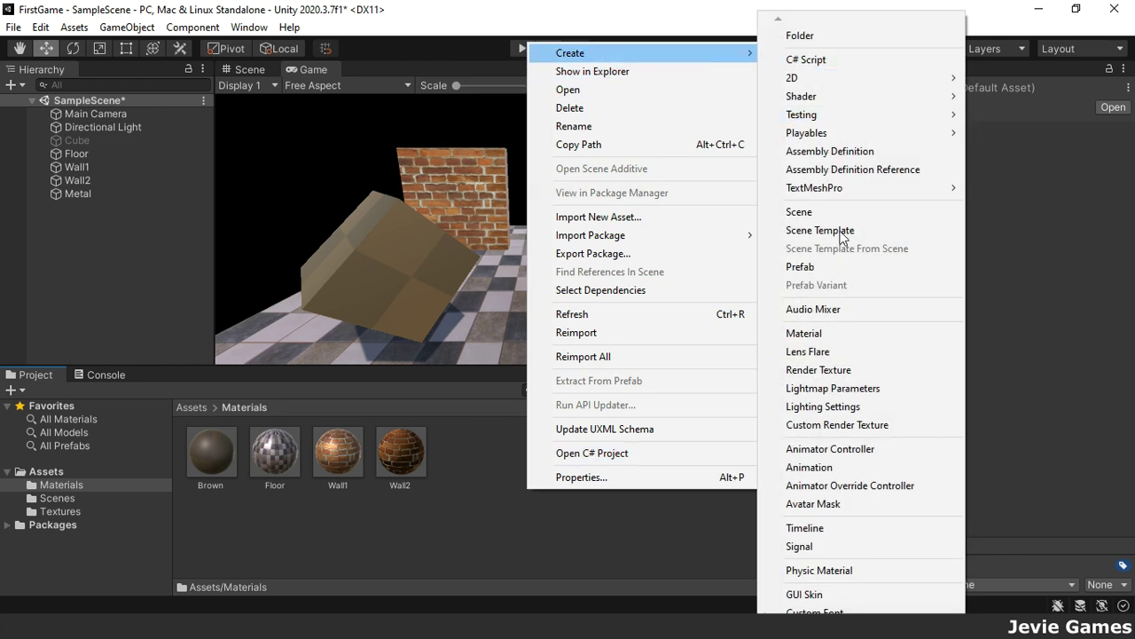
click(842, 333)
text(Metal)
key(Return)
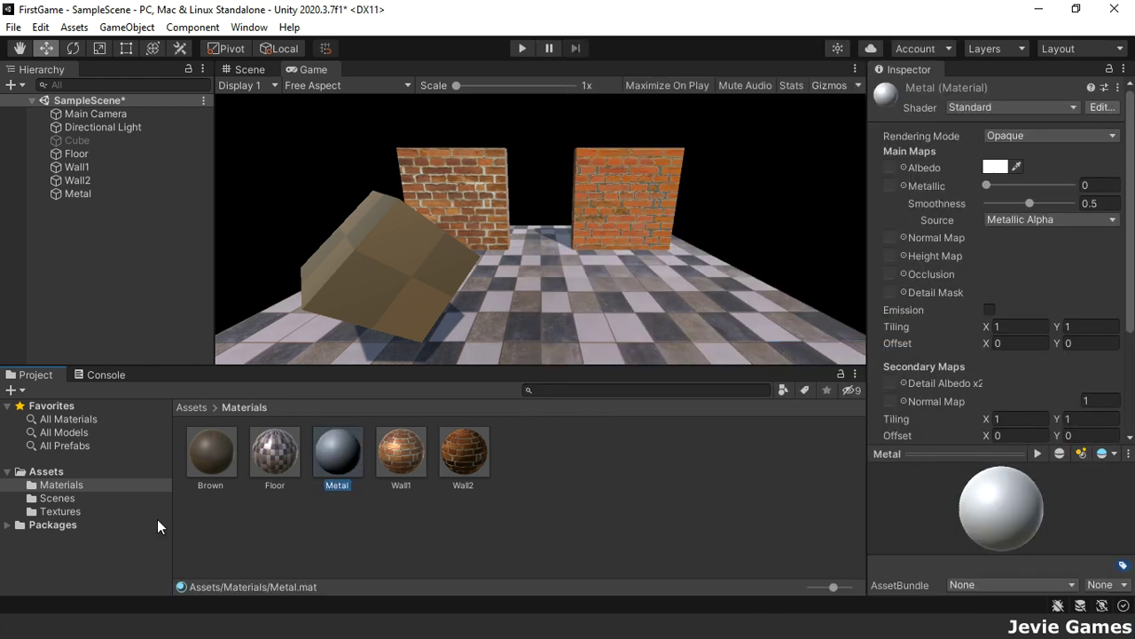
- Assign the metal texture as the Metal material's albedo map and apply the material to the Metal cube
click(60, 512)
click(78, 487)
click(80, 514)
click(405, 458)
drag(404, 457, 892, 165)
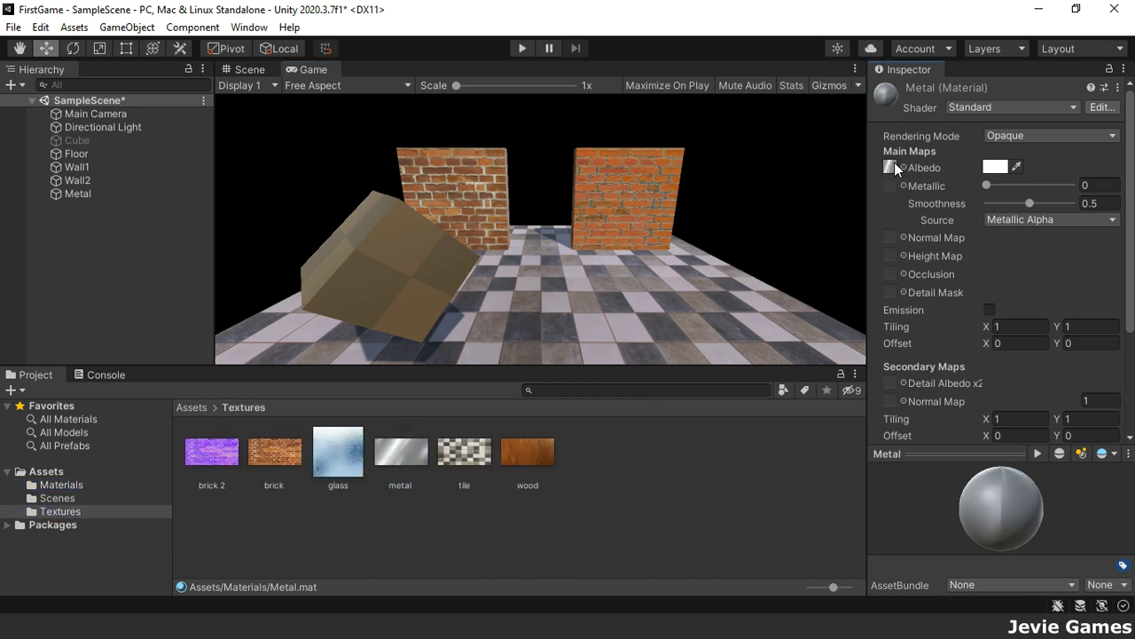
click(74, 490)
drag(347, 466, 86, 198)
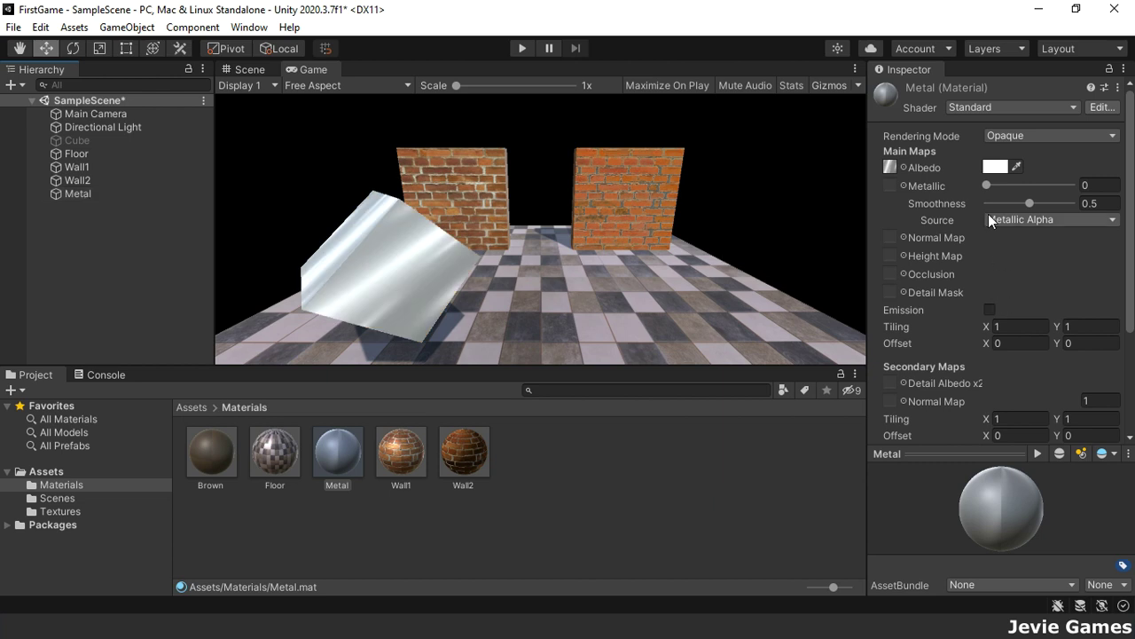
- Assign the metal texture as the Metal material's metallic map and set its Smoothness to 0.91
click(59, 511)
drag(401, 454, 886, 189)
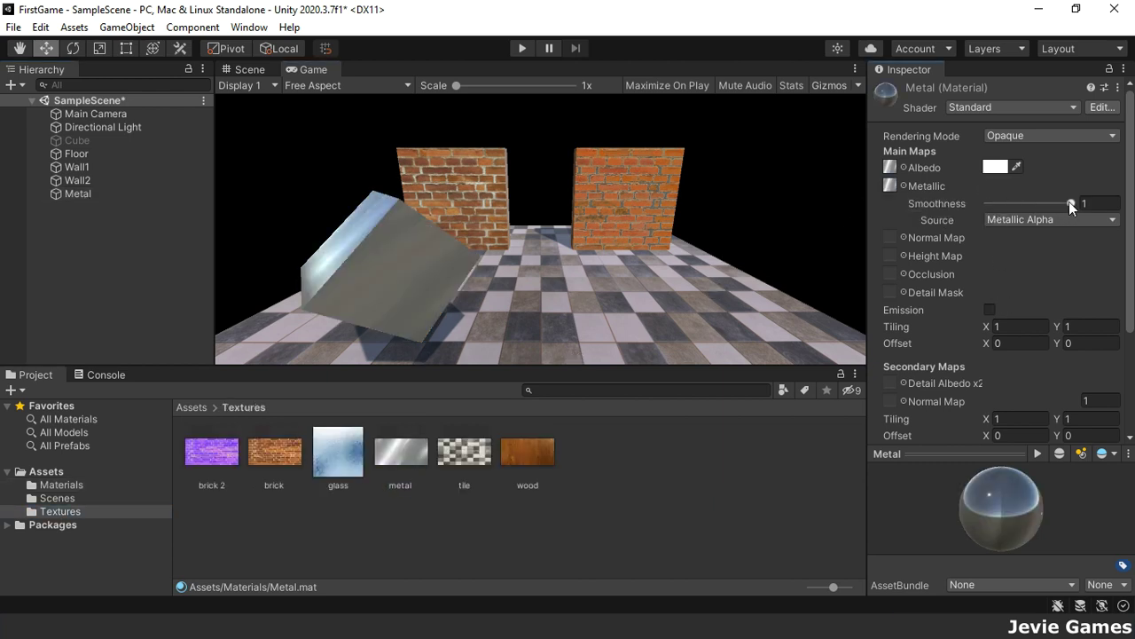
mouse_move(1071, 203)
mouse_down()
mouse_move(1026, 205)
mouse_move(1064, 206)
mouse_up()
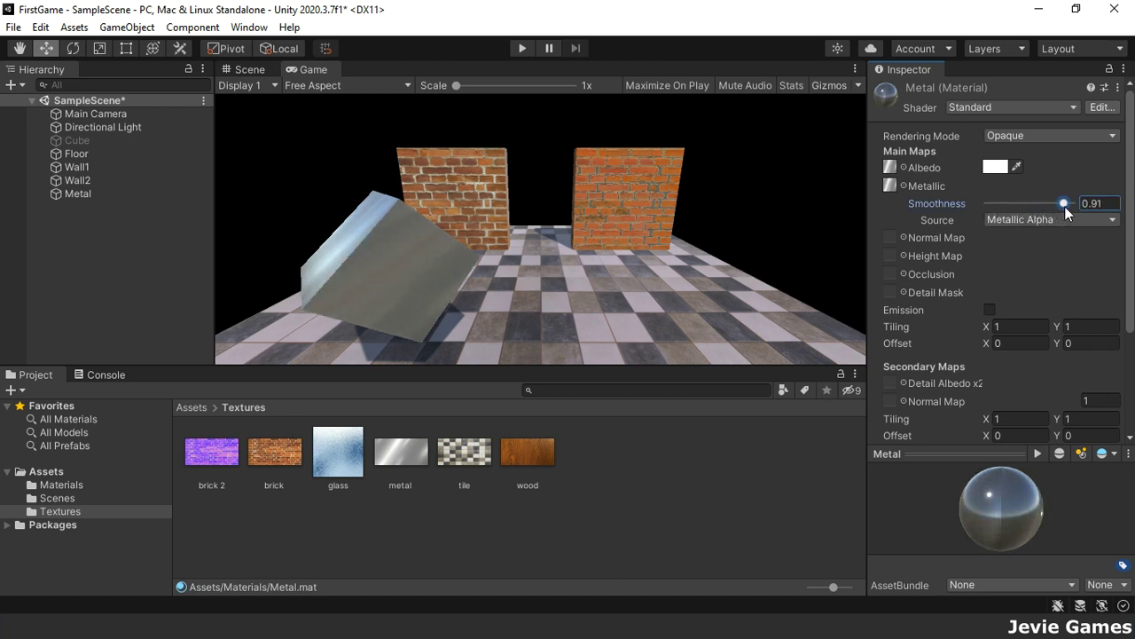
- Set the Metal material's main map tiling to X 0.54 and Y 1
click(991, 327)
drag(989, 328, 981, 332)
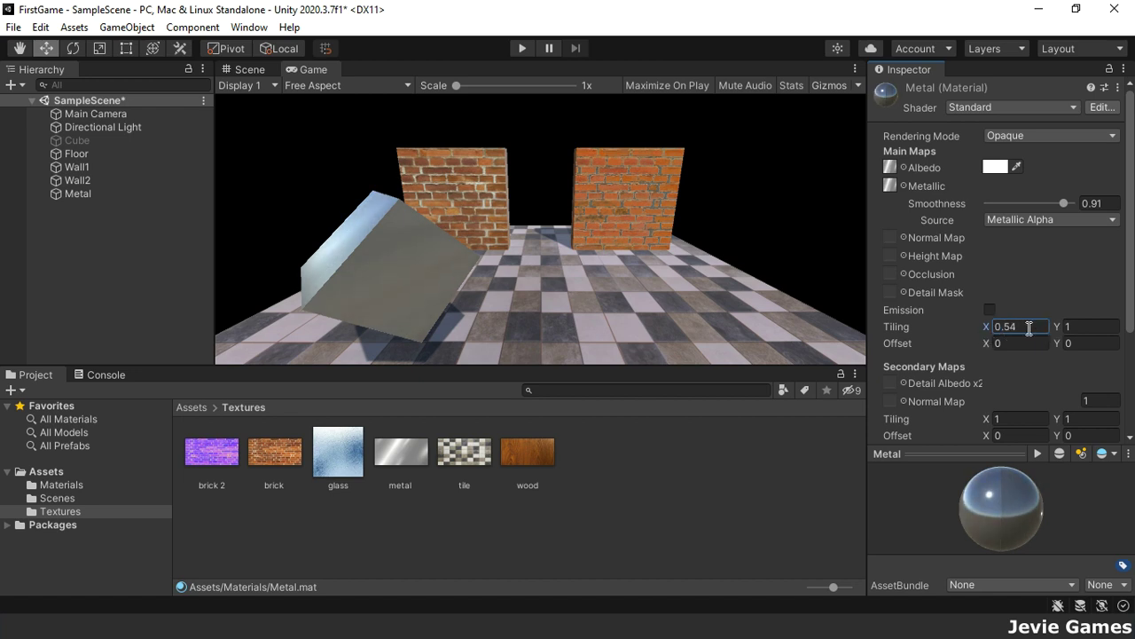
drag(1057, 325, 1056, 329)
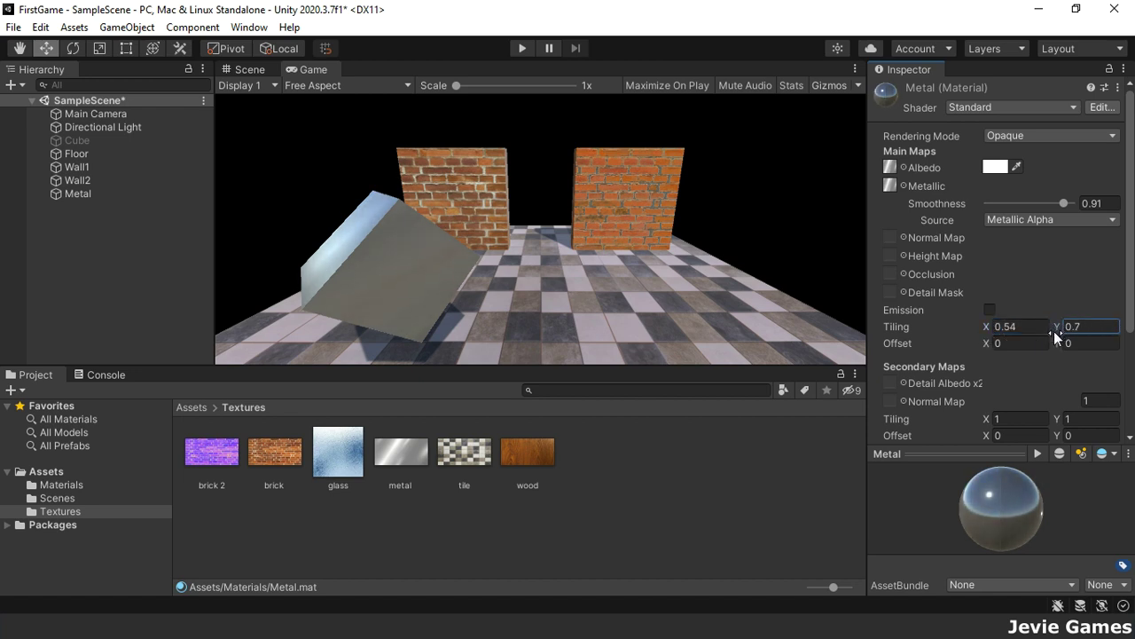
text(1)
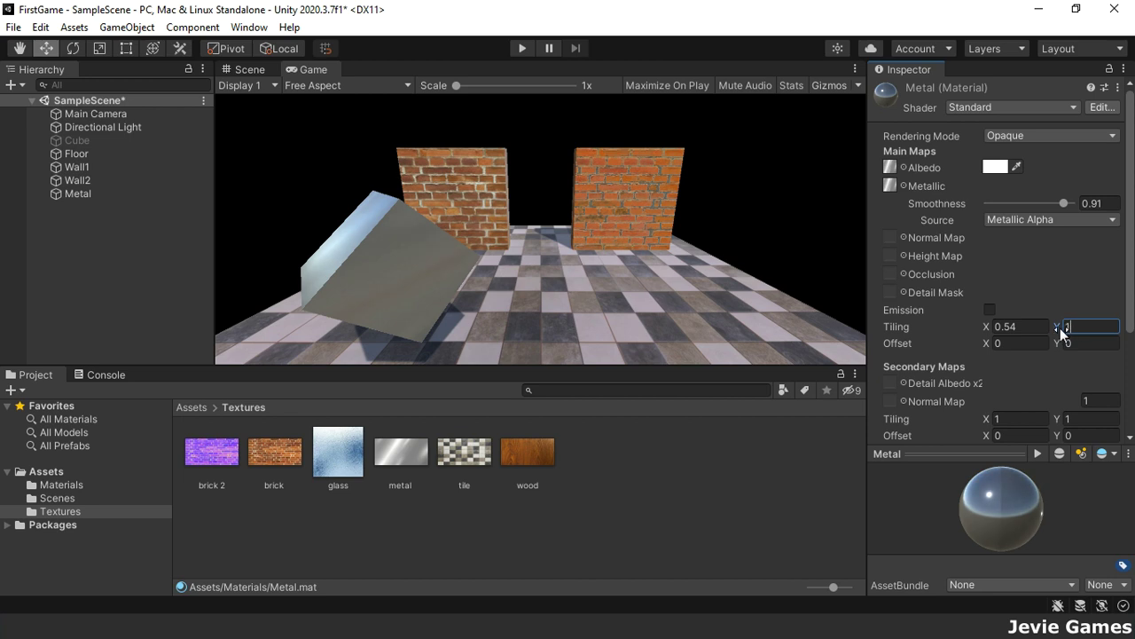
- Set the Metal cube's Y rotation to about -112.5
click(88, 193)
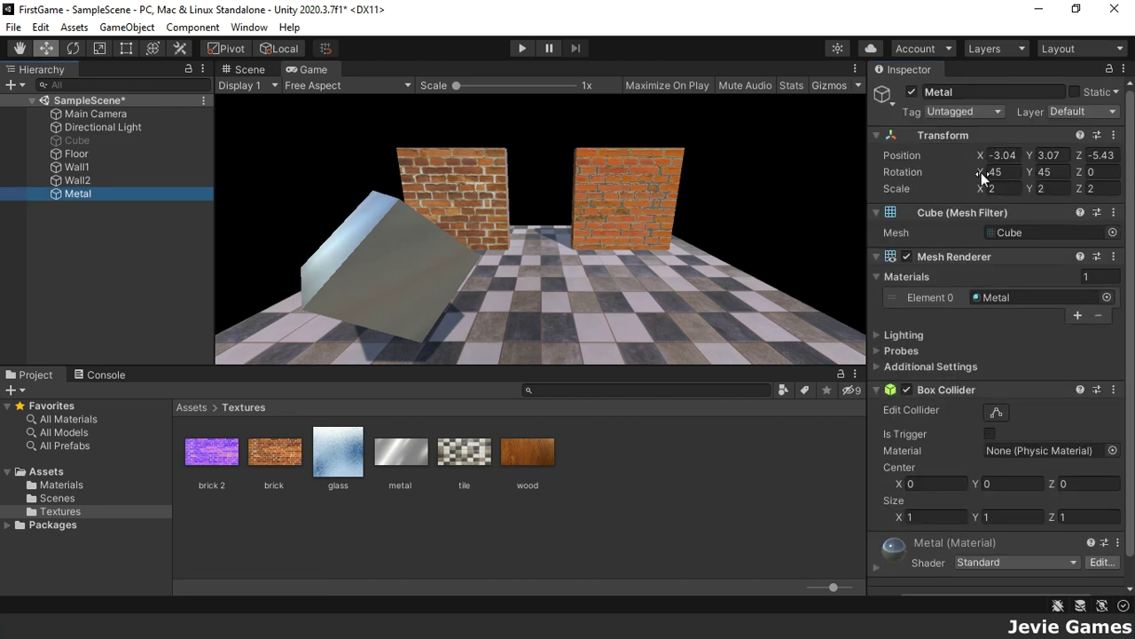
drag(982, 172, 933, 205)
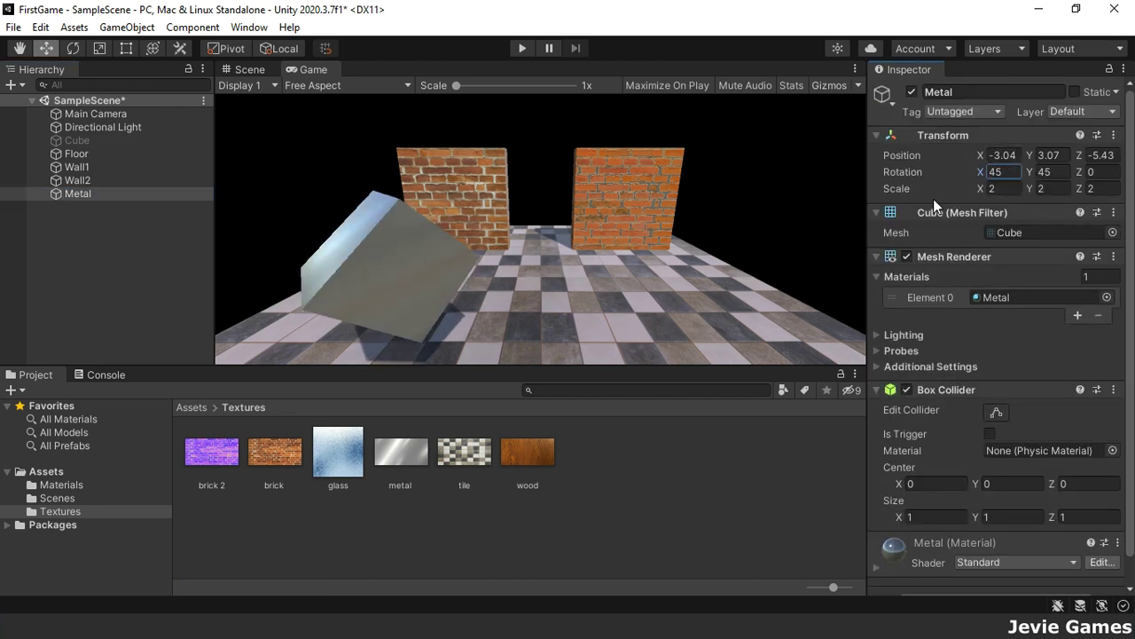
drag(1028, 170, 417, 242)
- Lower the Metal material's Smoothness to 0.75
scroll(949, 481, down, 2)
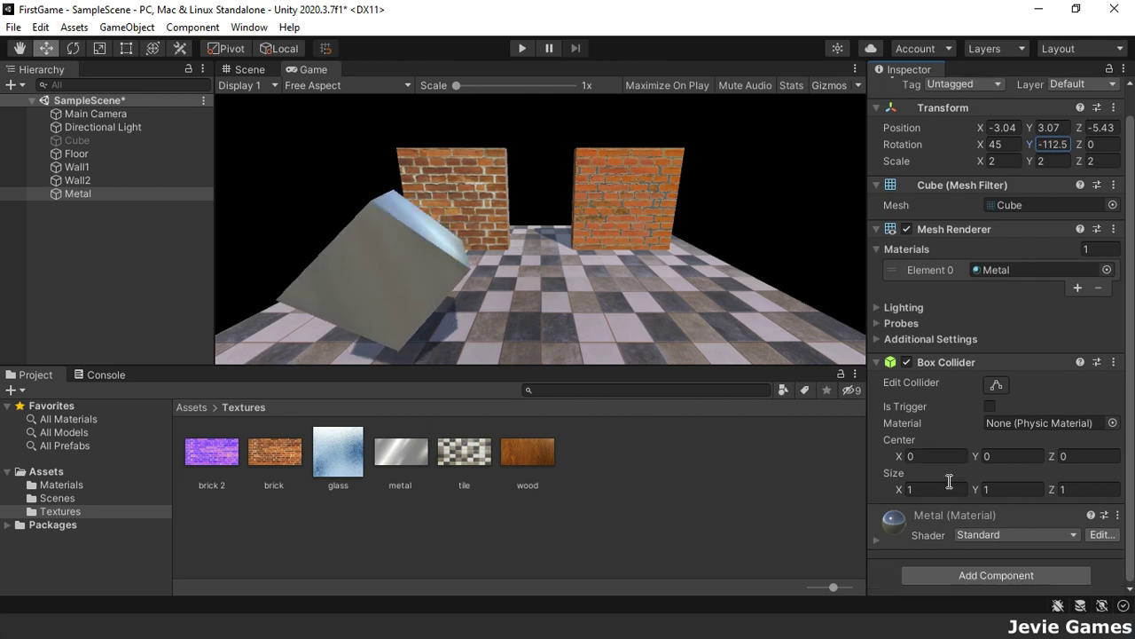
click(877, 541)
scroll(1005, 521, down, 10)
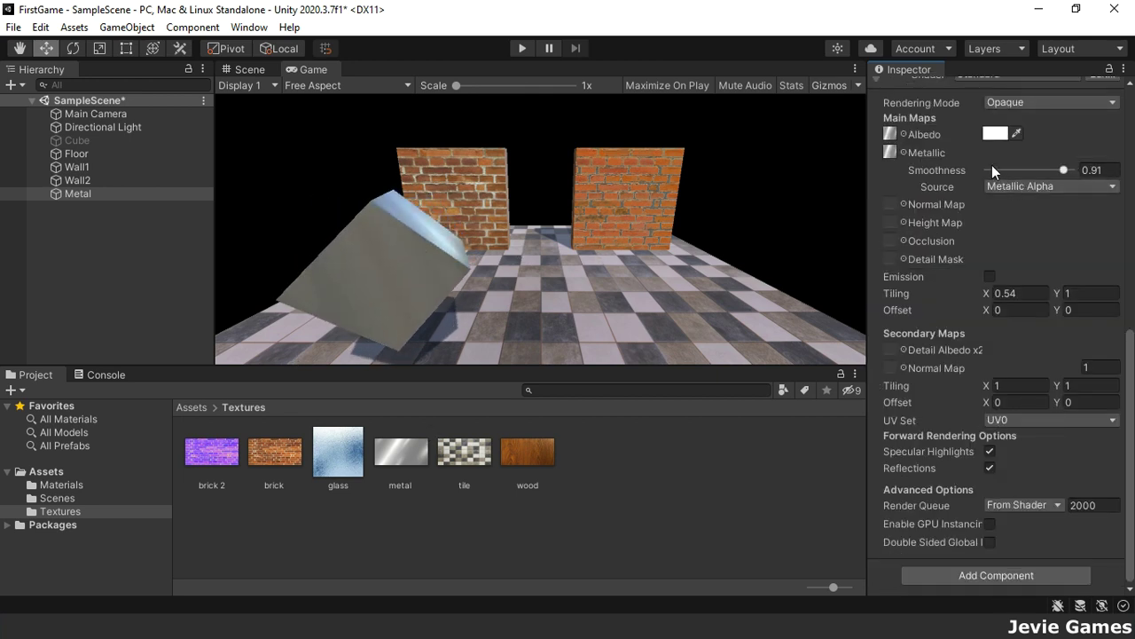
mouse_move(1064, 169)
mouse_down()
mouse_move(1020, 174)
mouse_move(1052, 170)
mouse_up()
- Duplicate the Metal cube as Gold and set the copy's X position to 0.16 and X rotation to 80.09
key(ctrl+d)
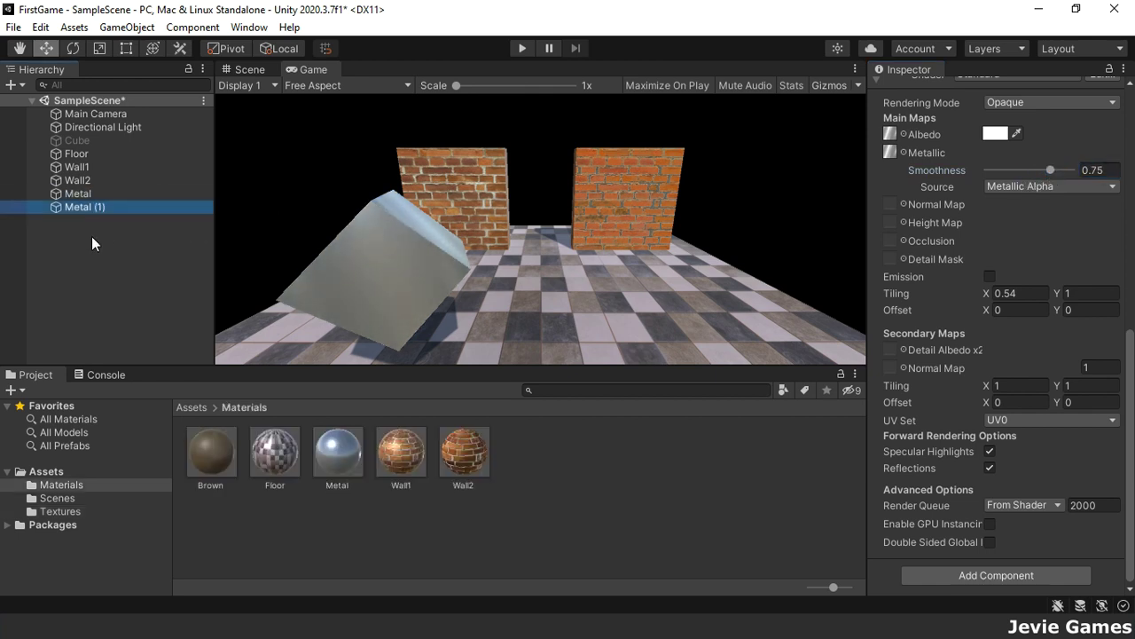
click(108, 209)
text(Gold)
key(Return)
drag(981, 154, 426, 161)
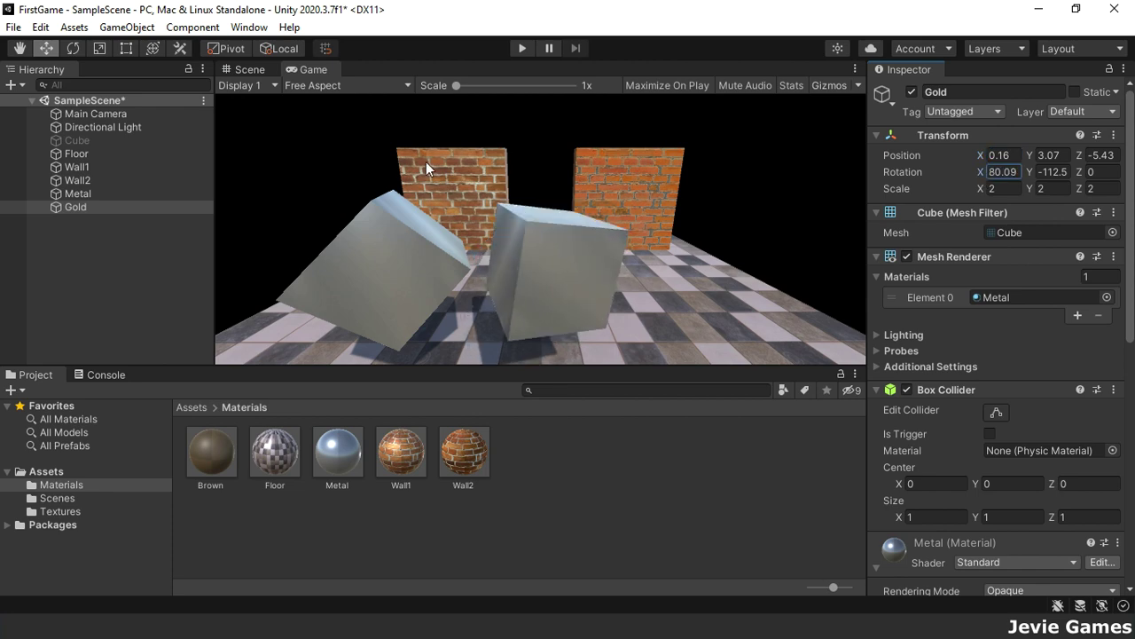
- Create a new material named Gold in the Materials folder
right_click(557, 478)
mouse_move(737, 40)
click(844, 333)
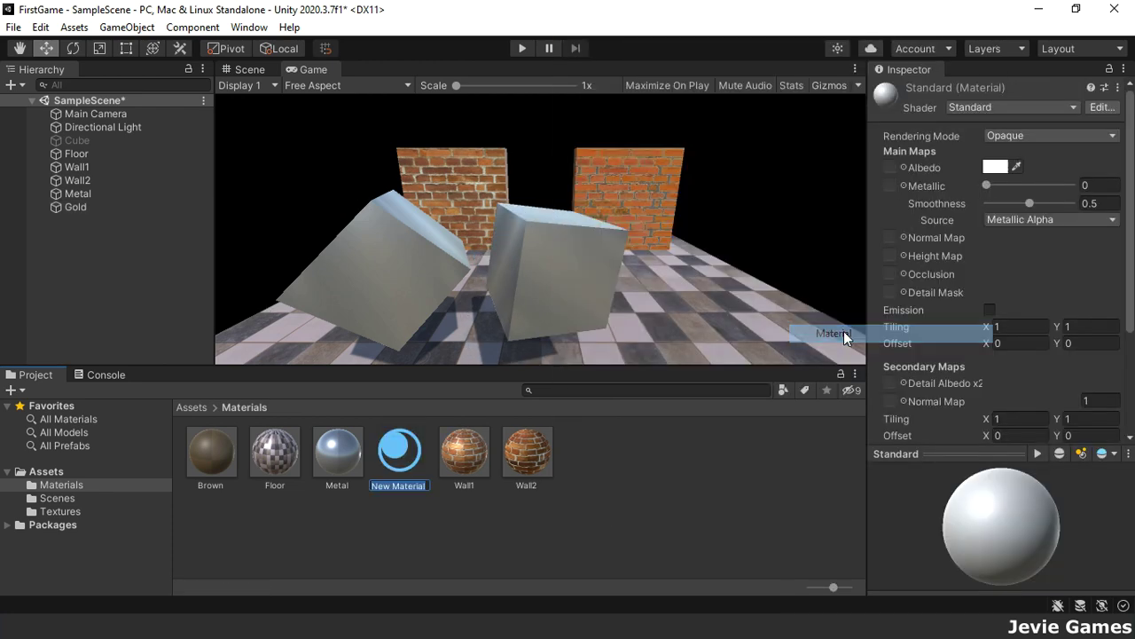
text(Gold)
key(Return)
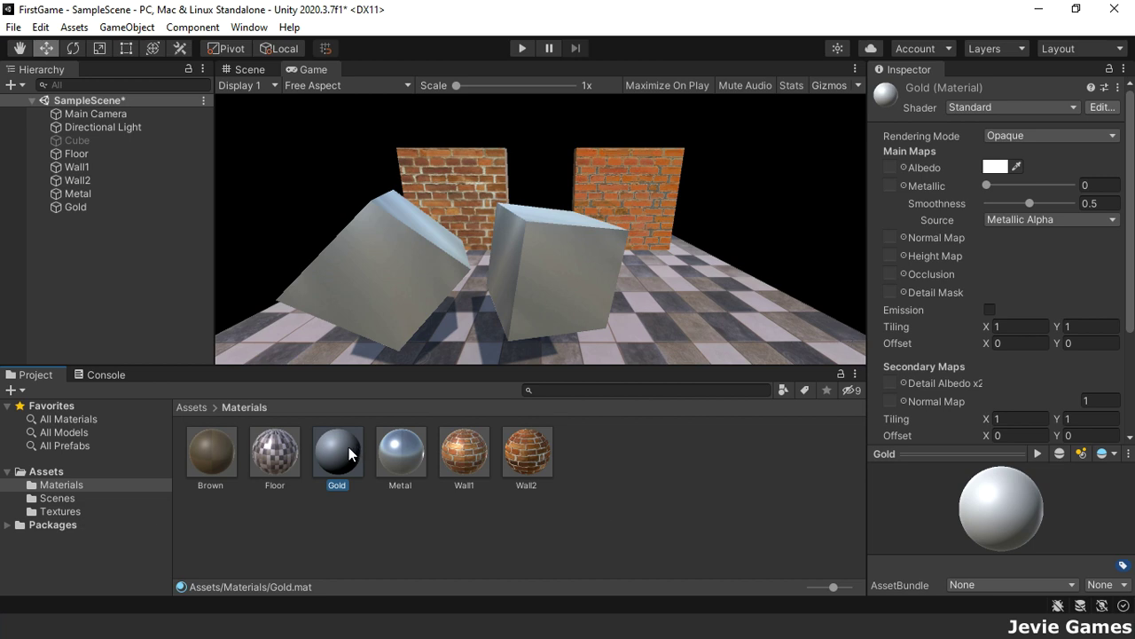
- Apply the Gold material to the Gold cube and assign the metal texture as its albedo map
drag(349, 454, 89, 208)
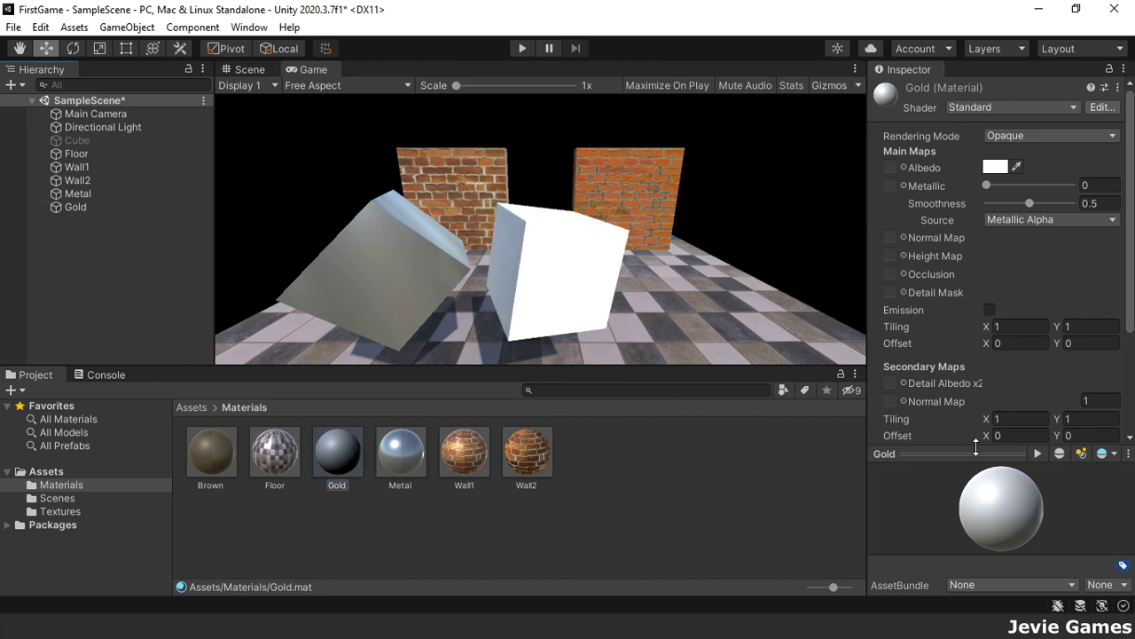
click(58, 512)
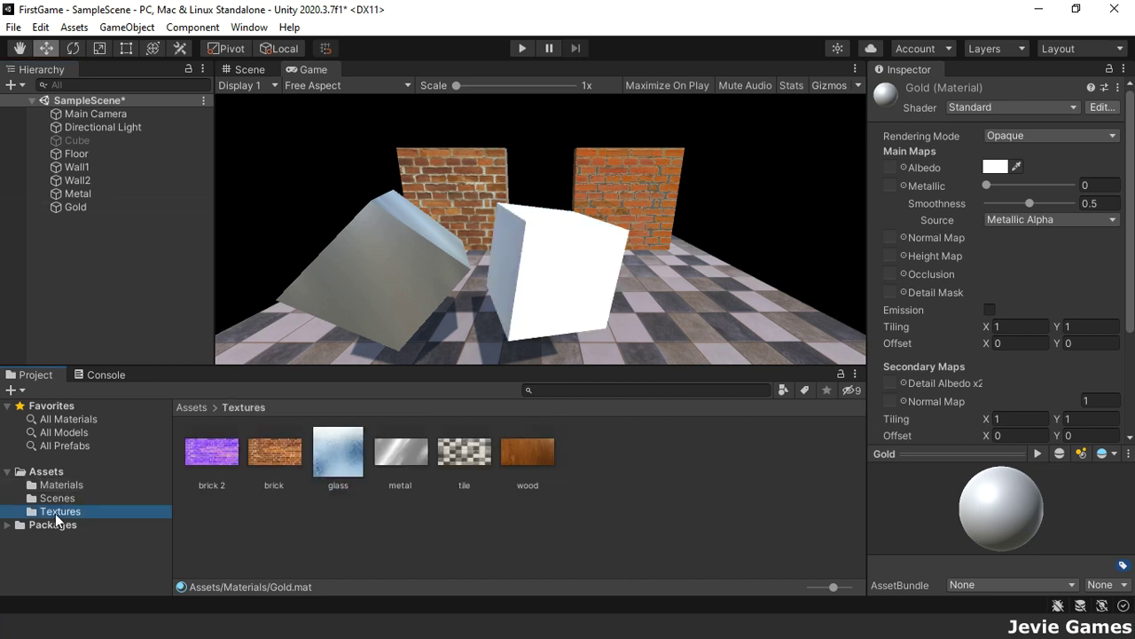
drag(401, 454, 885, 167)
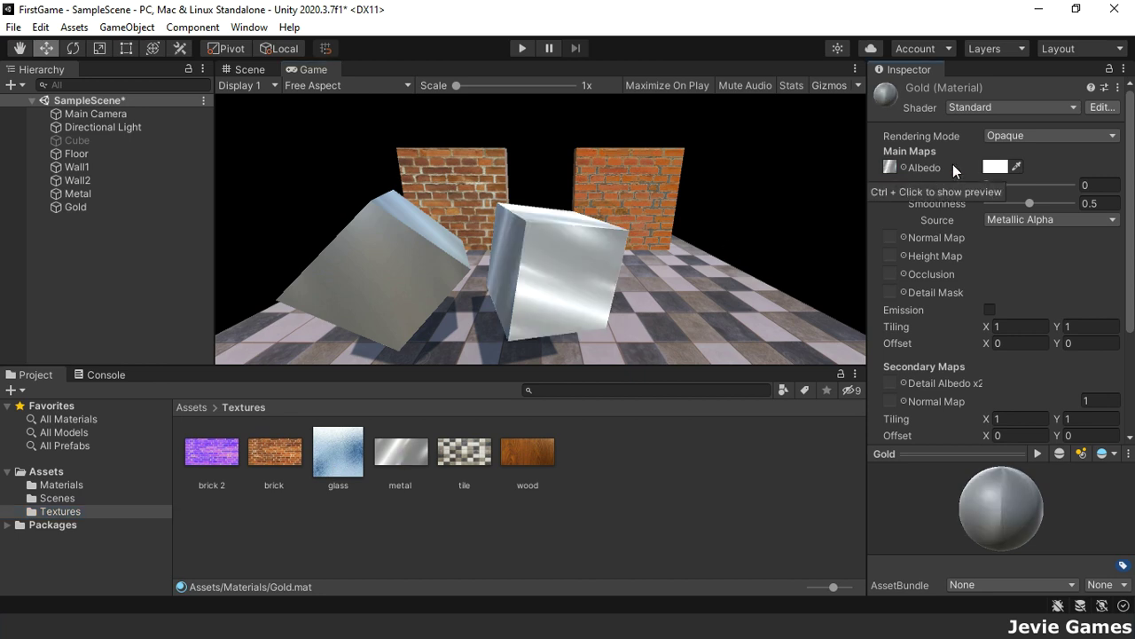
- Set the Gold material's albedo colour to a dark yellow with RGB 208, 198, 6
click(995, 167)
click(1080, 235)
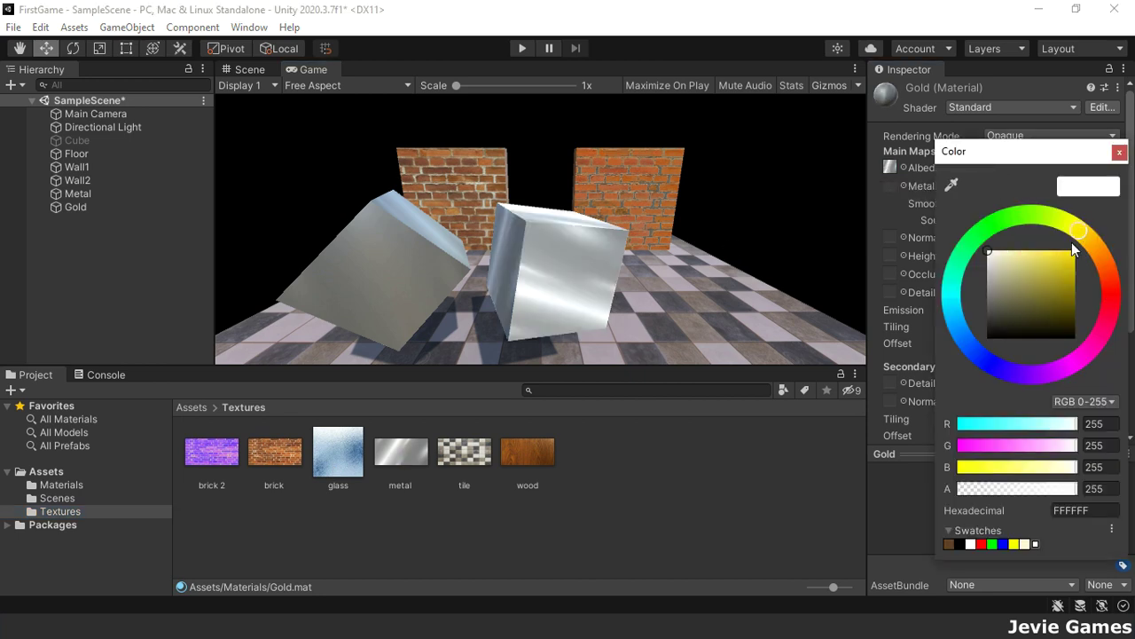
click(1069, 257)
click(1056, 425)
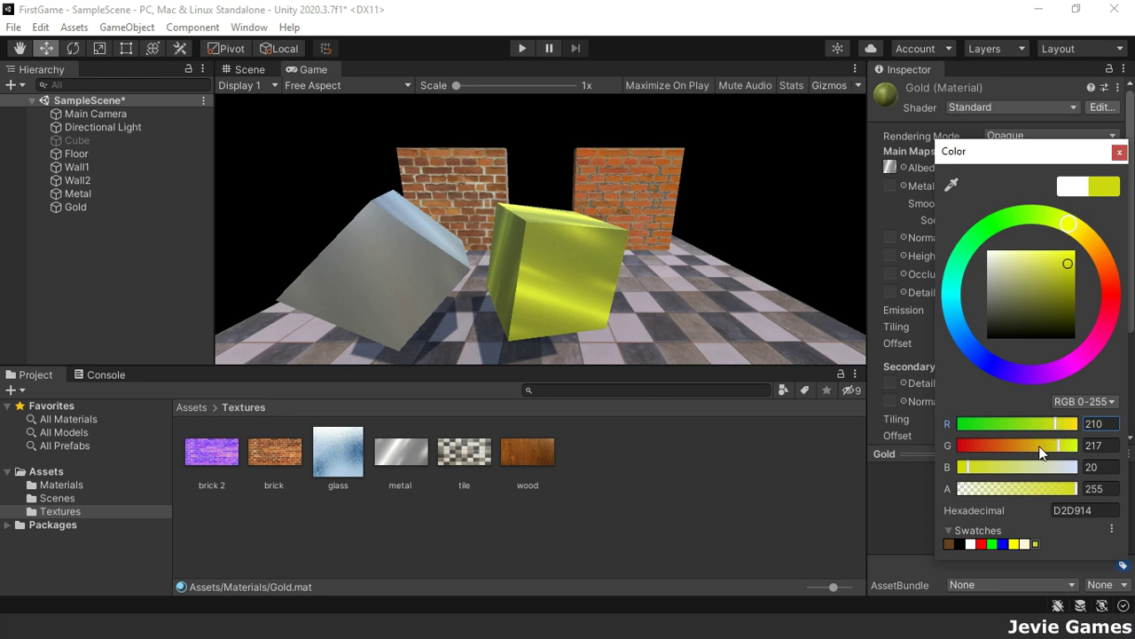
click(1043, 445)
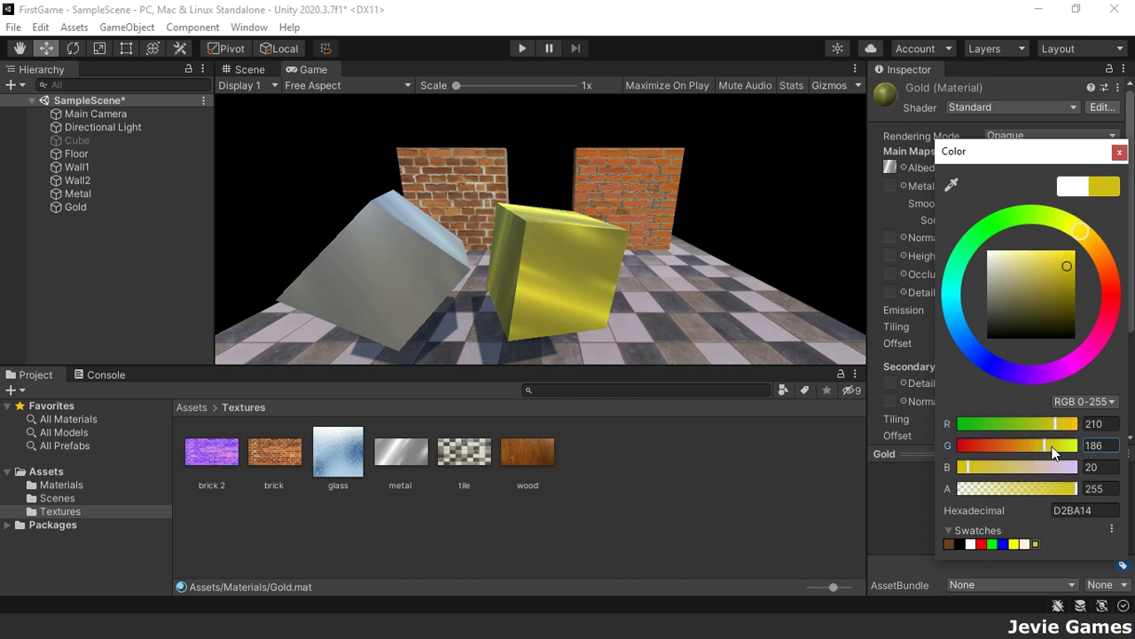
click(1054, 446)
click(1054, 424)
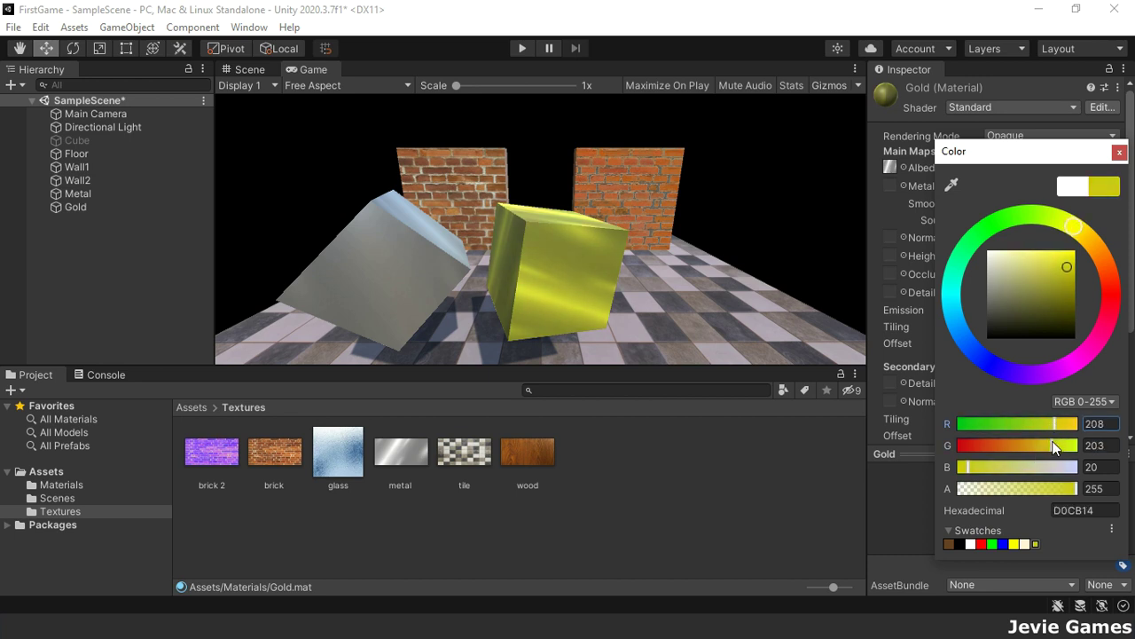
drag(1053, 446, 1050, 451)
drag(967, 468, 961, 473)
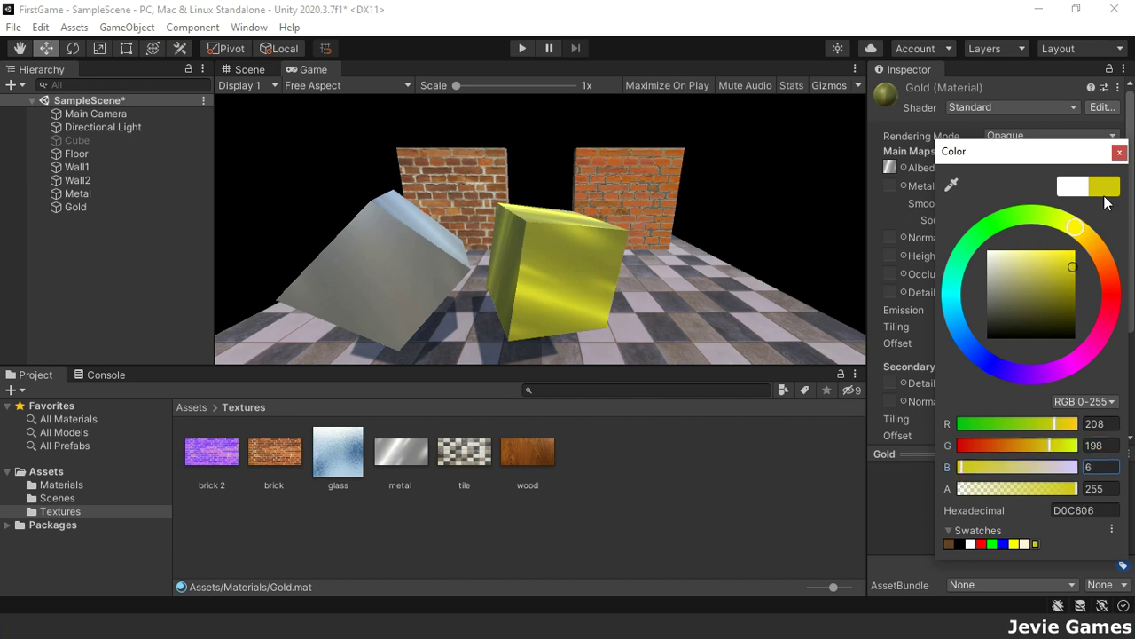
click(1119, 152)
- Assign the Default-Particle texture as the Gold material's metallic map
click(906, 185)
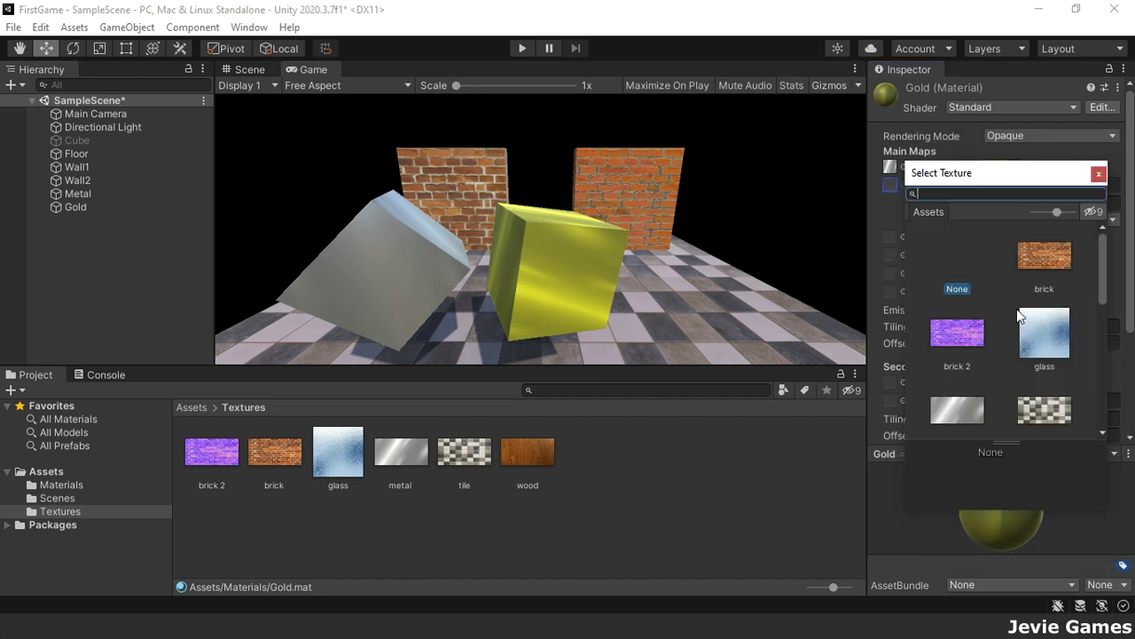
scroll(1029, 346, down, 2)
click(1033, 351)
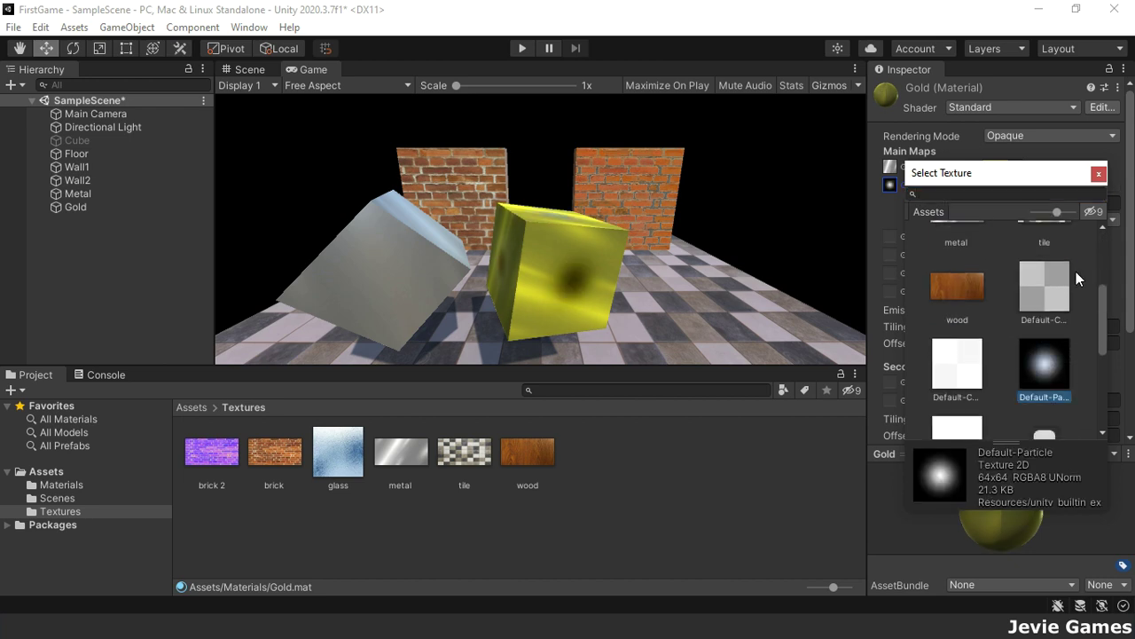
click(1098, 173)
- Set the Gold material's main map tiling to X 0.35 and Y 0.72
click(1000, 327)
text(0.1)
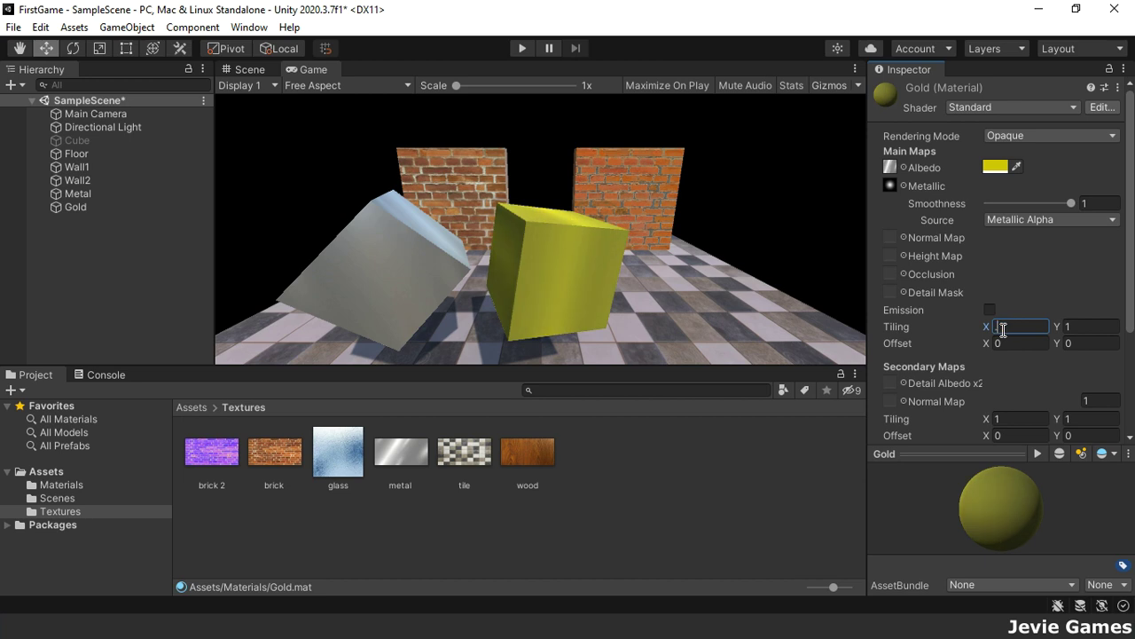
text(.35)
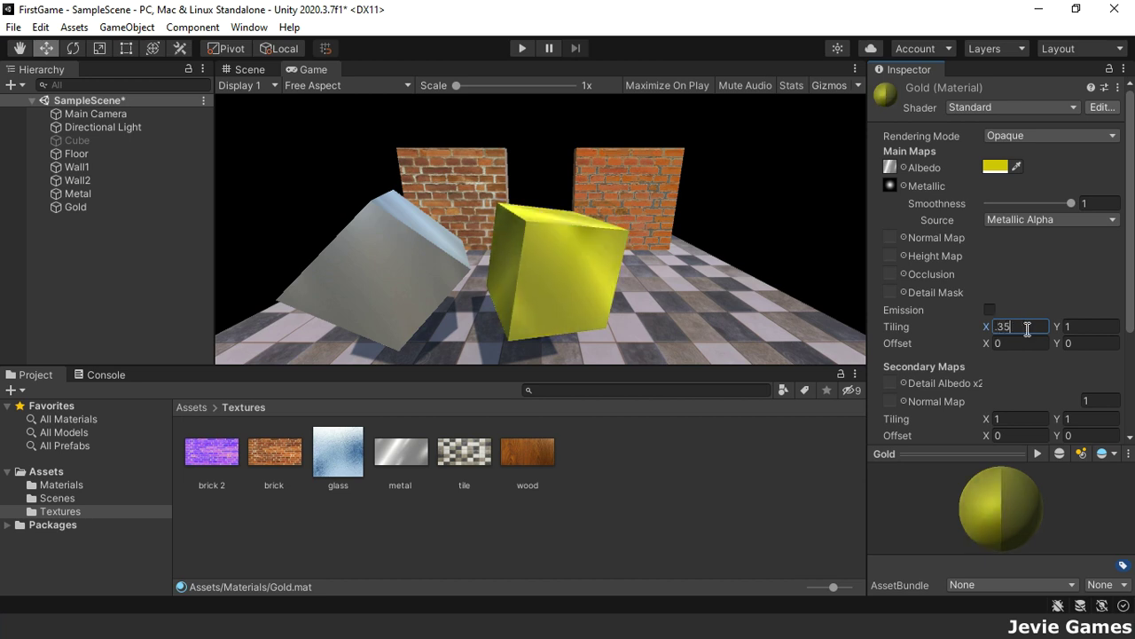
click(1064, 328)
drag(1062, 327, 1055, 325)
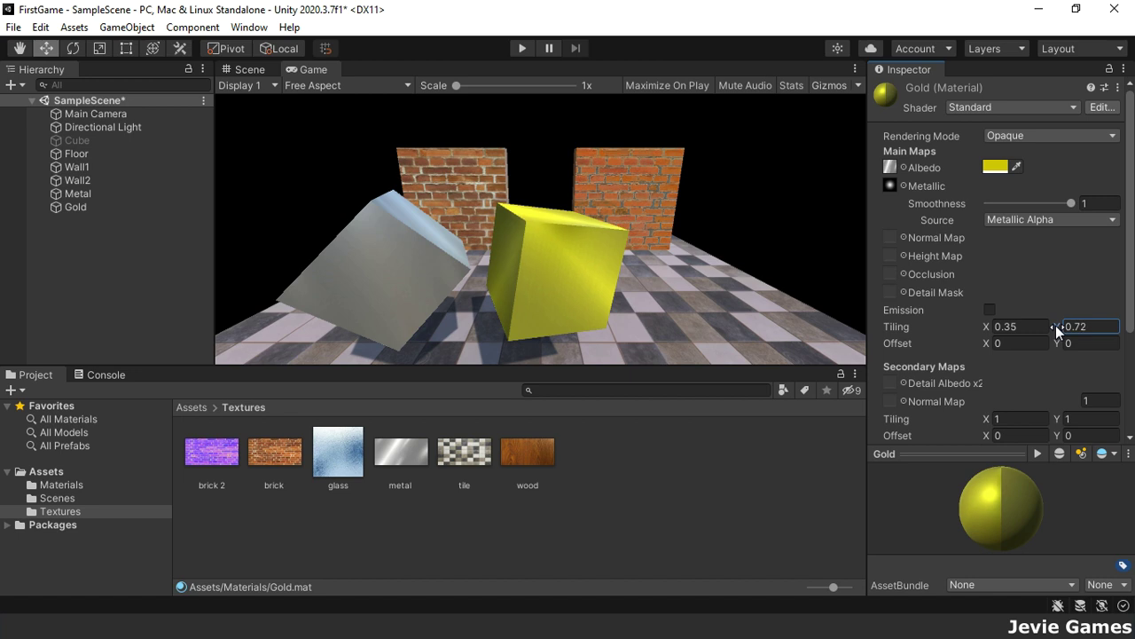
- Enable emission on the Gold material and set its emission colour to RGB 118, 85, 4
click(989, 309)
click(994, 326)
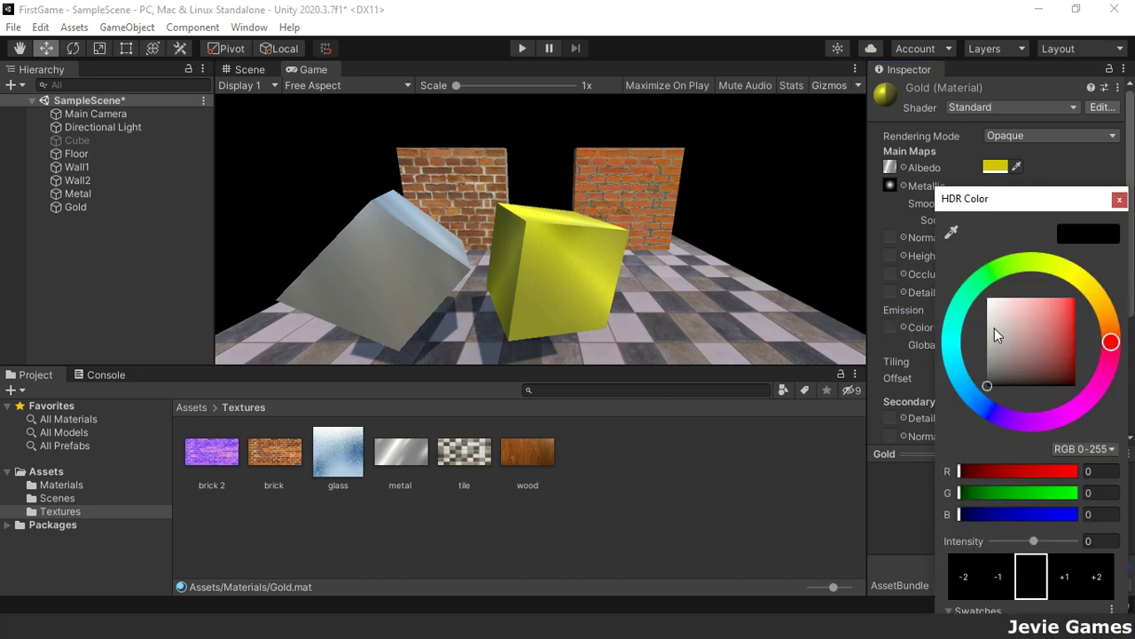
click(1090, 286)
click(1070, 305)
drag(1070, 304, 1070, 317)
click(1022, 470)
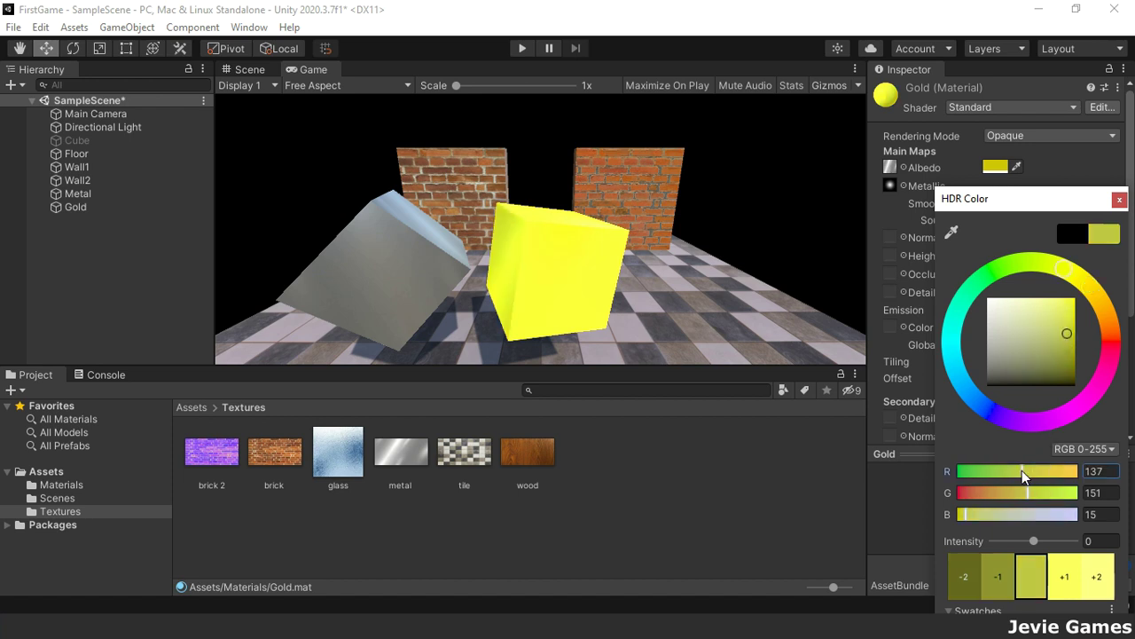
drag(1021, 492, 1016, 497)
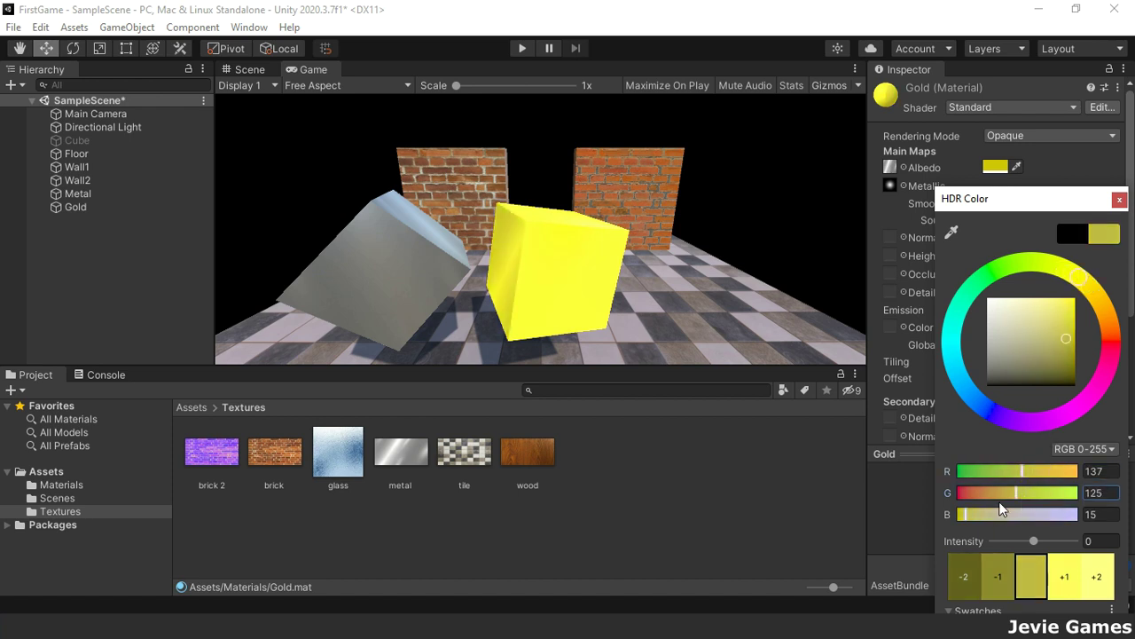
click(1010, 494)
click(1013, 470)
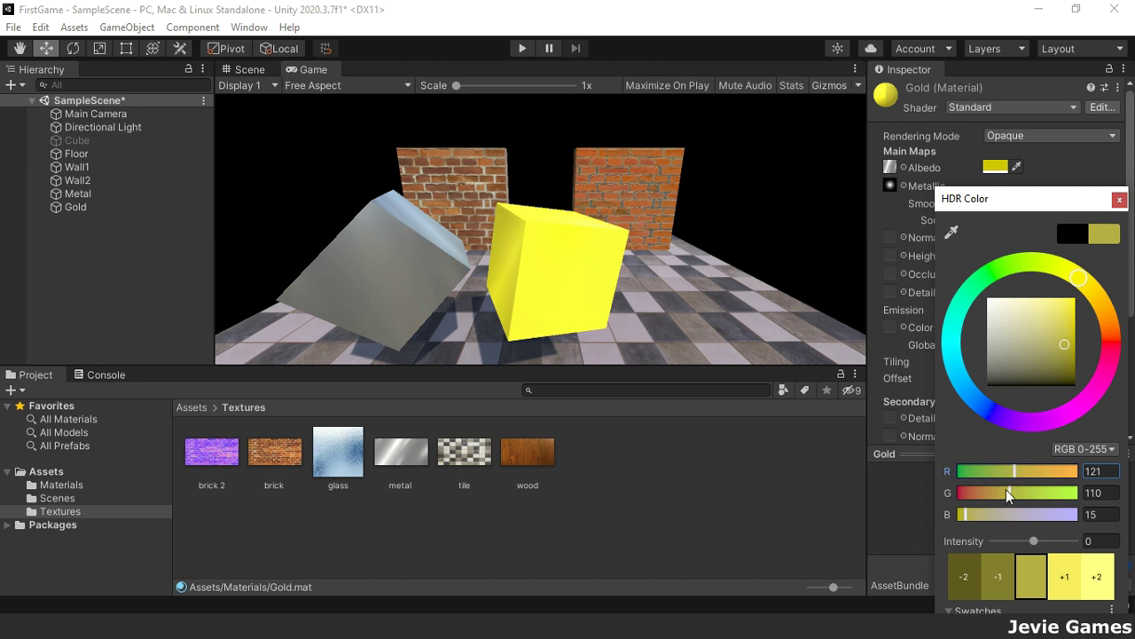
click(1005, 493)
click(1000, 494)
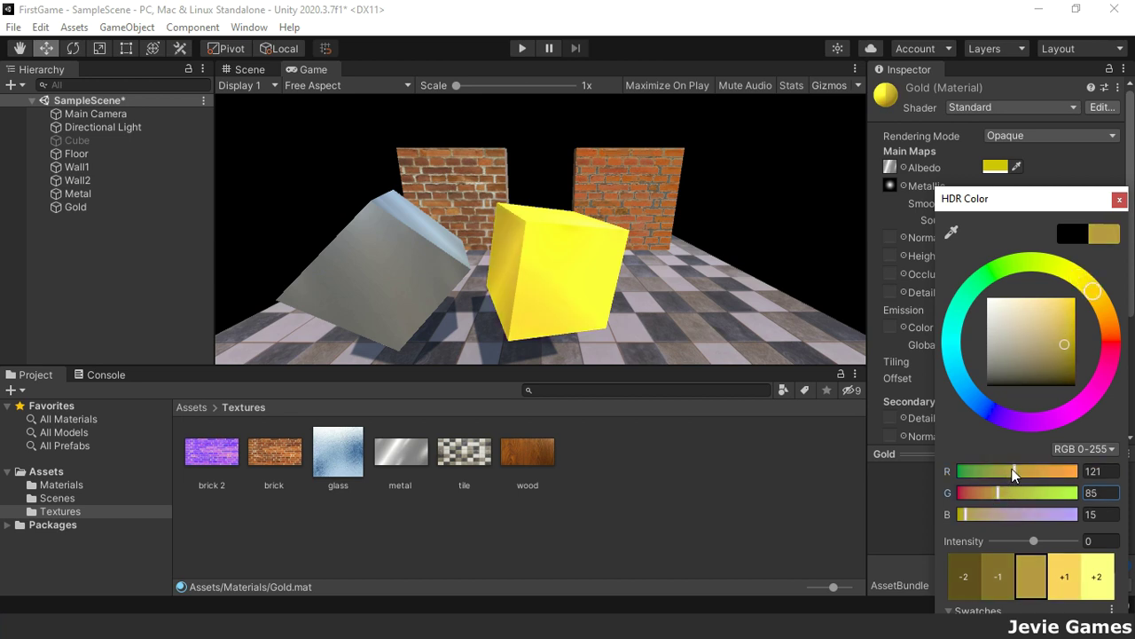
click(1012, 470)
click(959, 518)
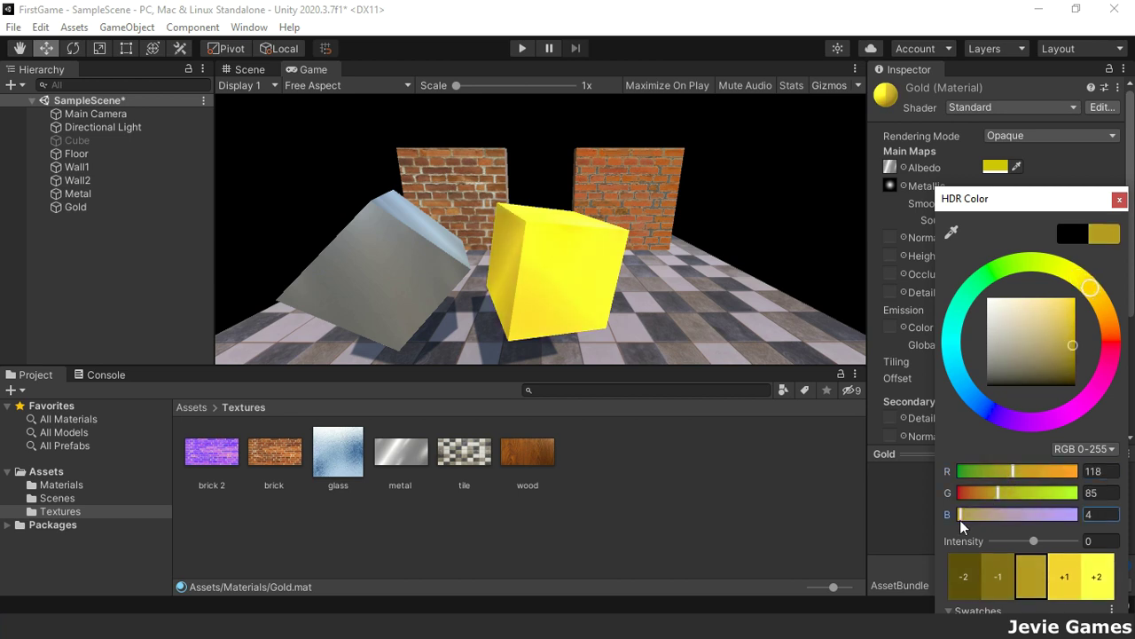
click(1119, 199)
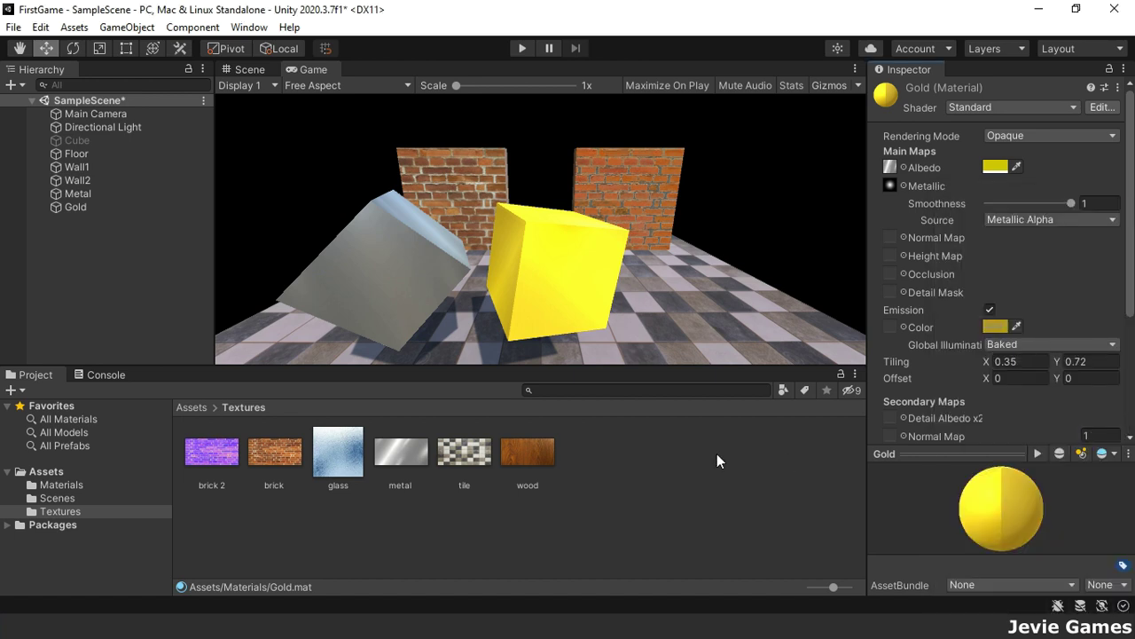
- Add a new cube to the scene and name it Glass
right_click(80, 292)
mouse_move(198, 493)
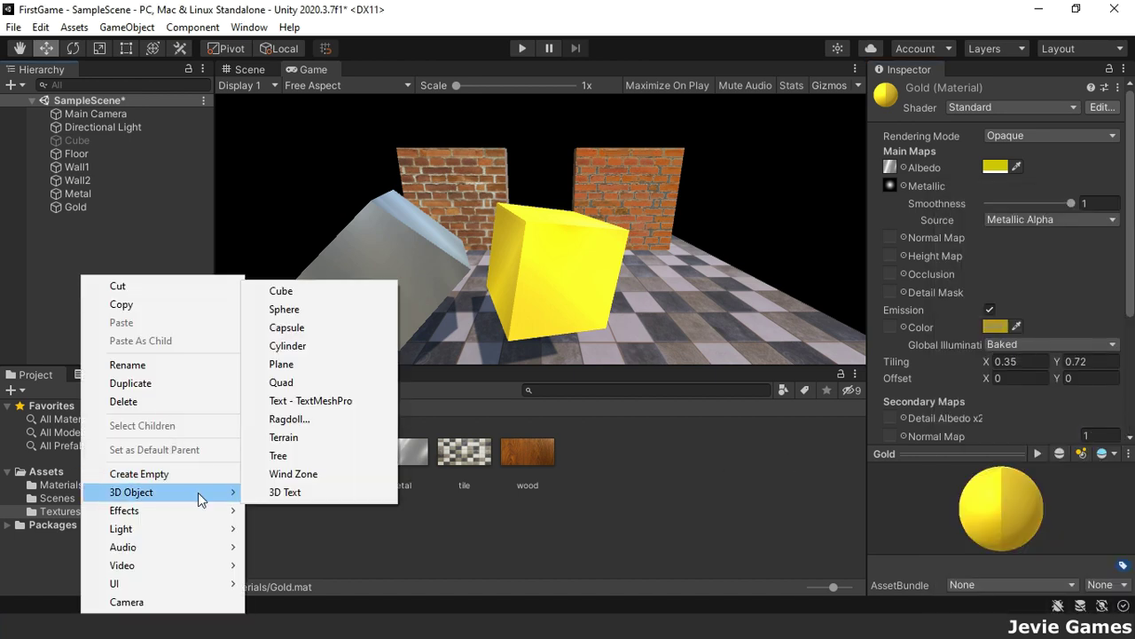
click(315, 291)
text(Glass)
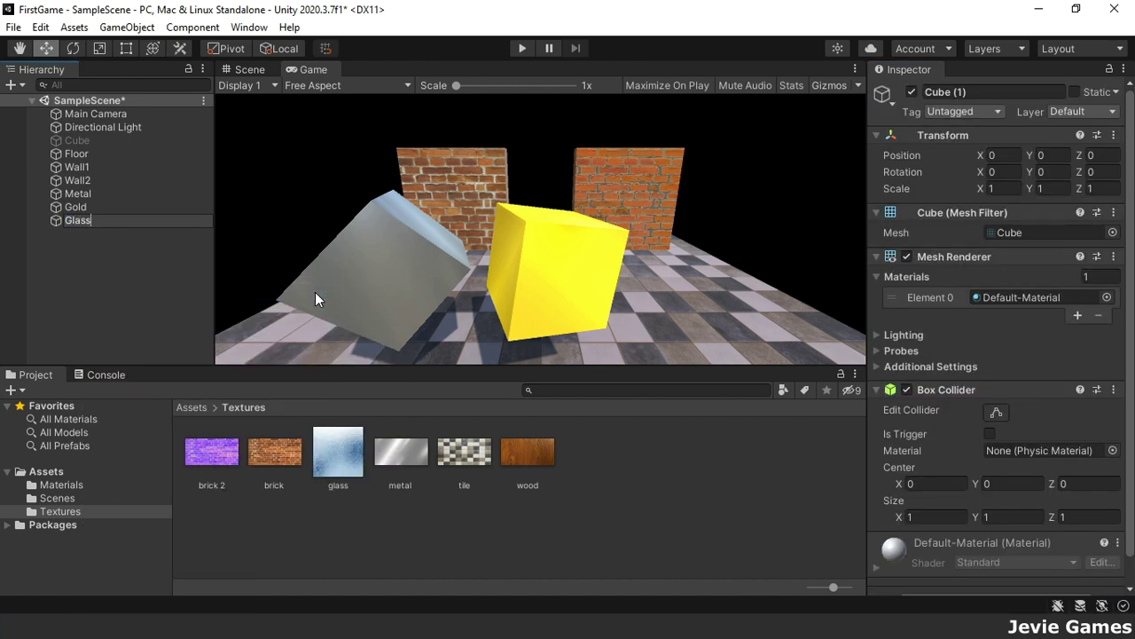
- Deactivate the Metal and Gold cubes together
click(95, 209)
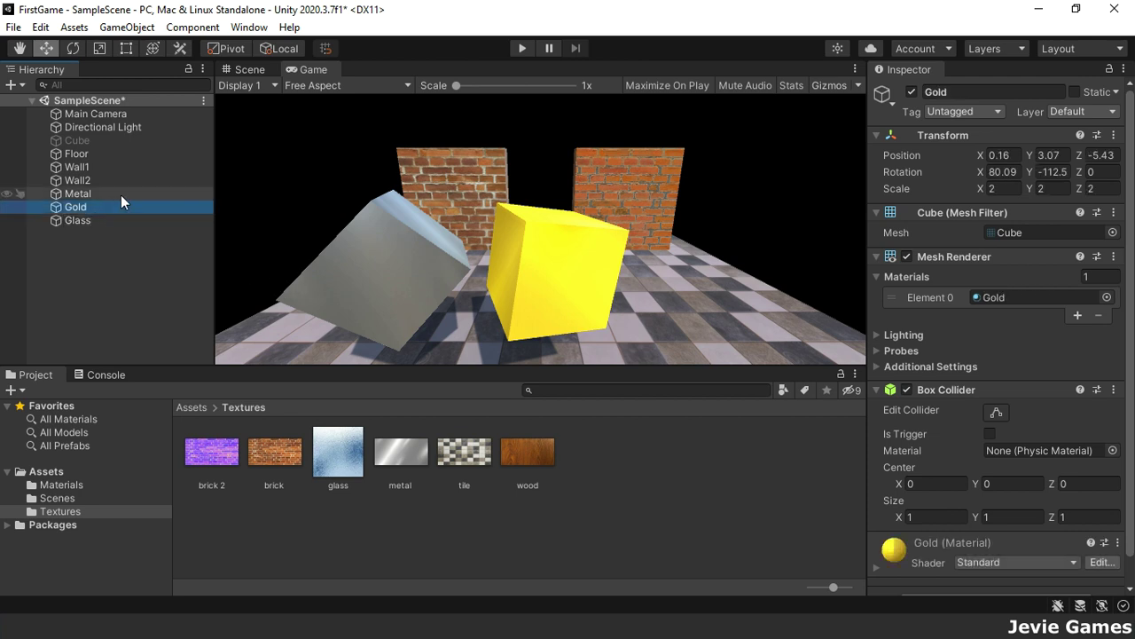
ctrl+click(120, 194)
click(911, 92)
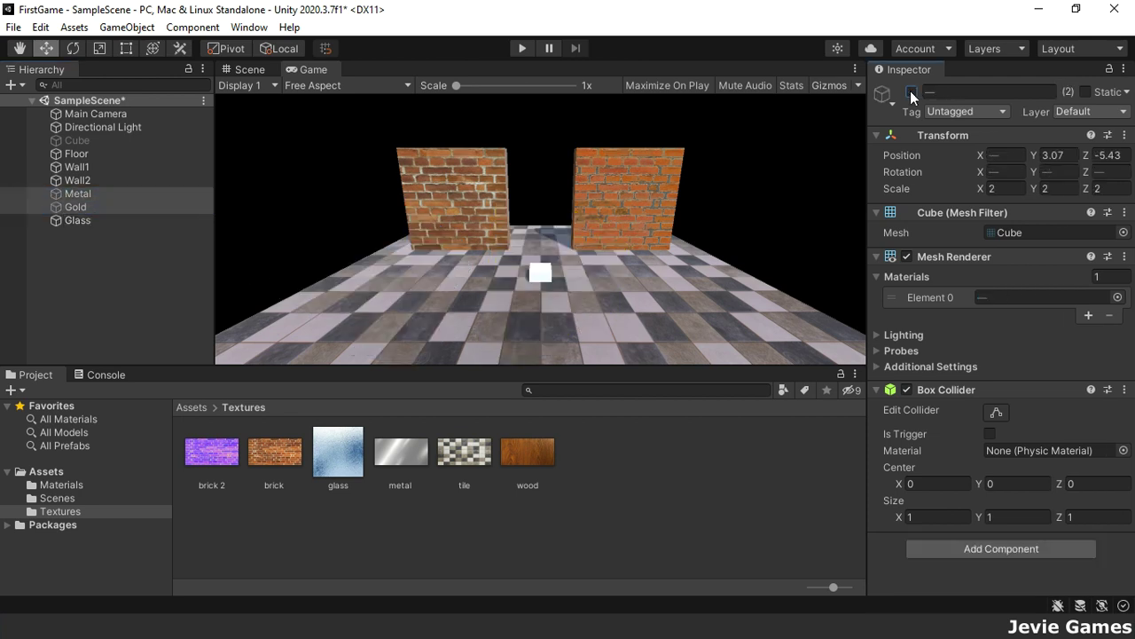
- Scale the Glass cube to X 10 and Y 10 and move it to Z position -4.26
click(127, 218)
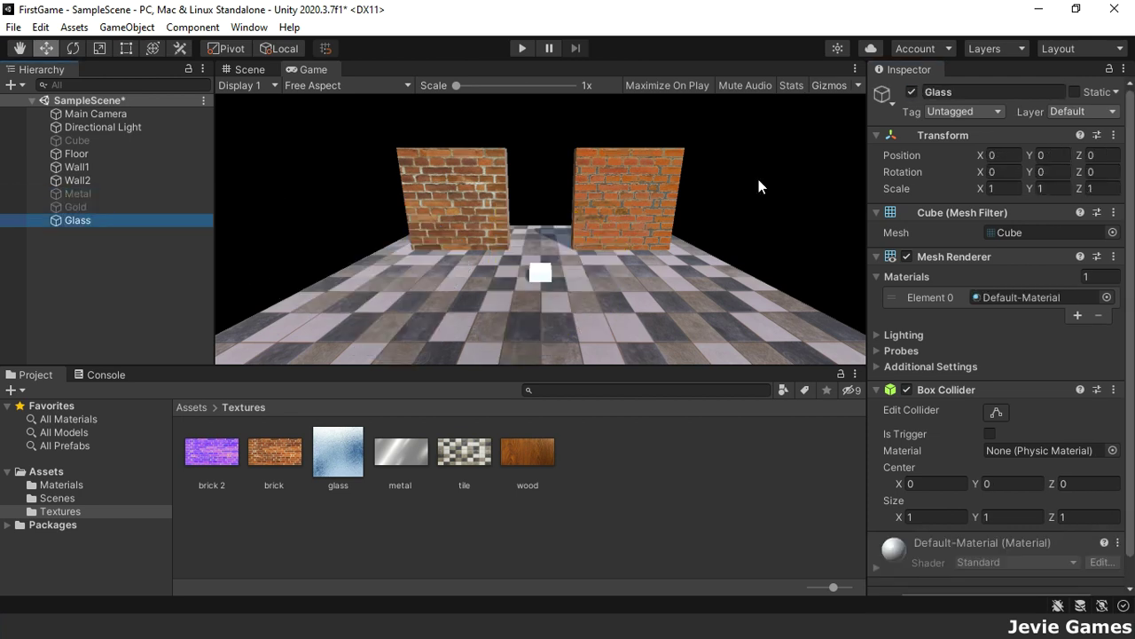
click(991, 188)
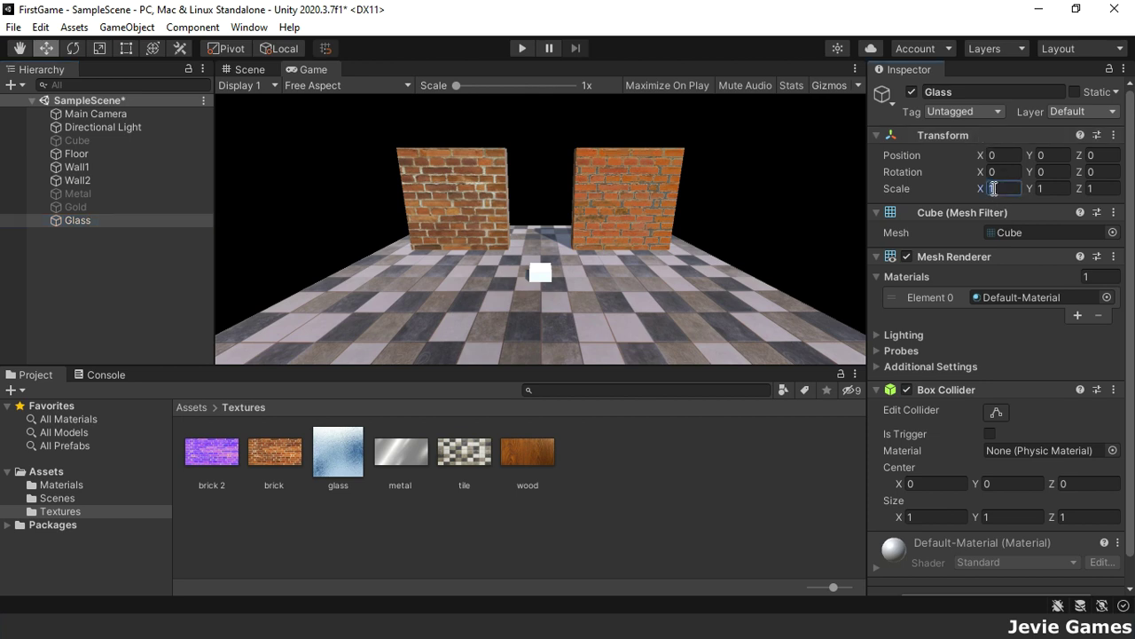
text(10)
click(1094, 189)
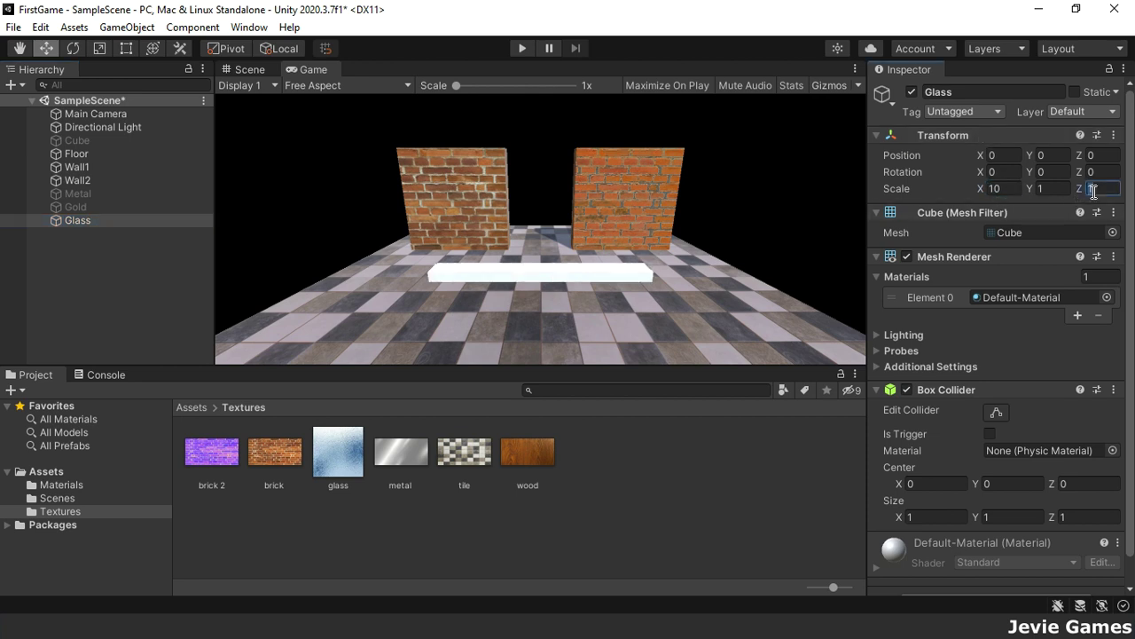
click(1056, 189)
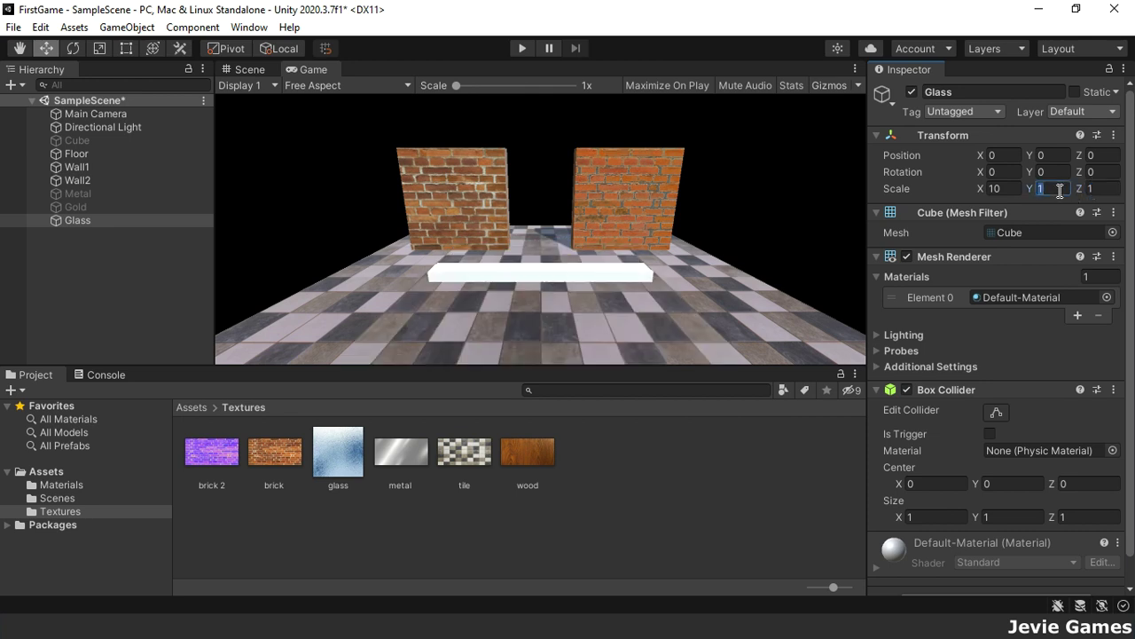
text(10)
drag(1078, 156, 967, 172)
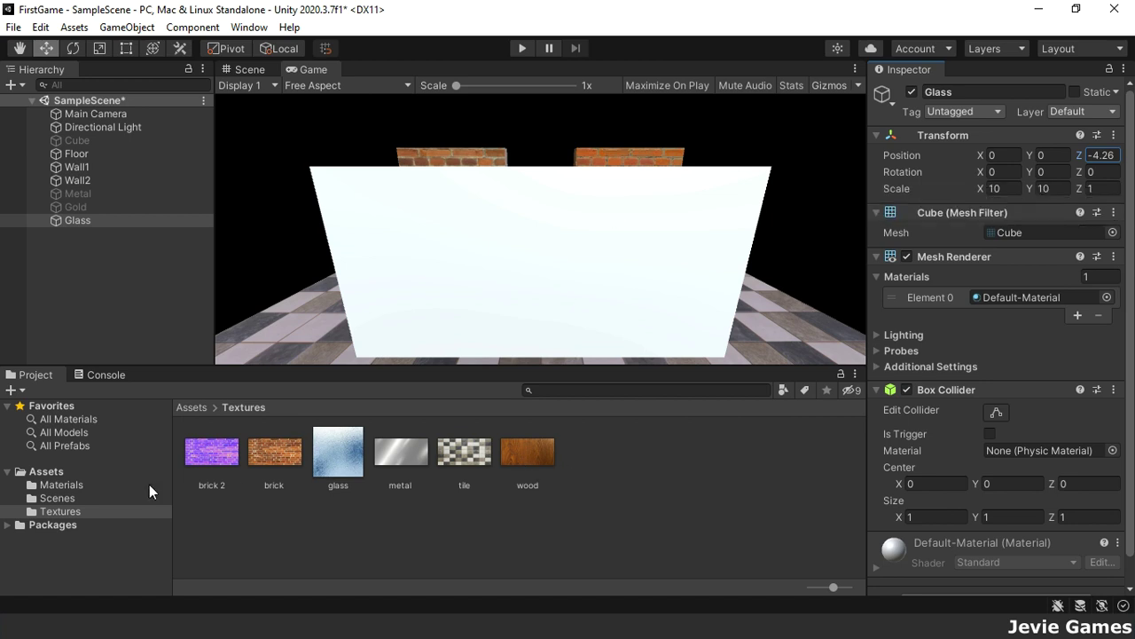
- Create a new material named Glass in the Materials folder
click(72, 484)
right_click(662, 493)
mouse_move(819, 55)
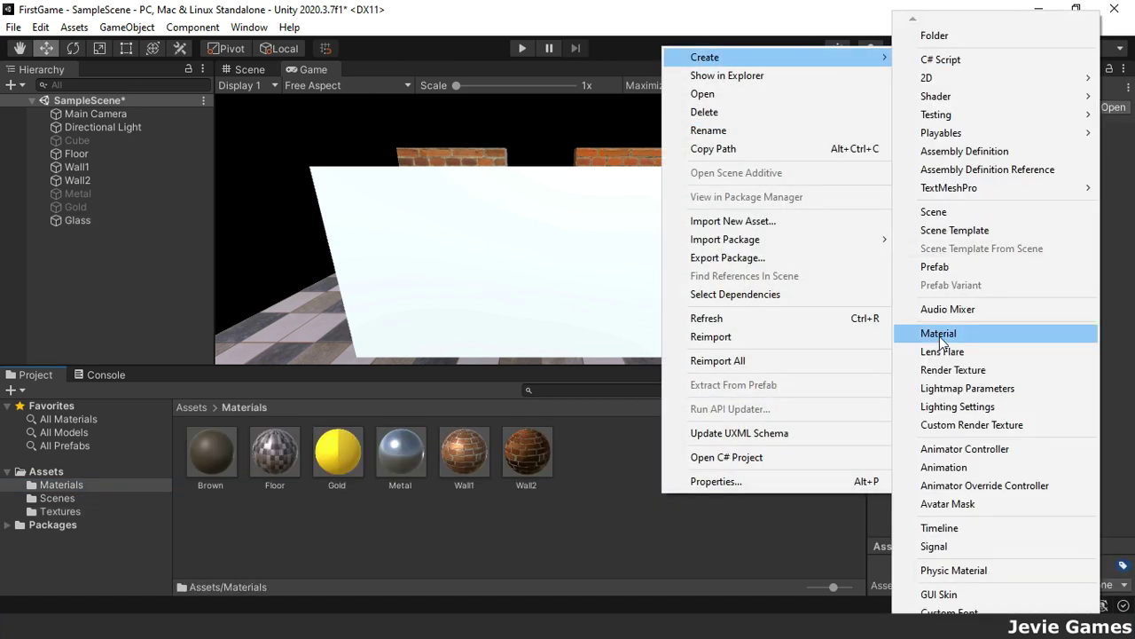
click(939, 336)
text(Glass)
key(Return)
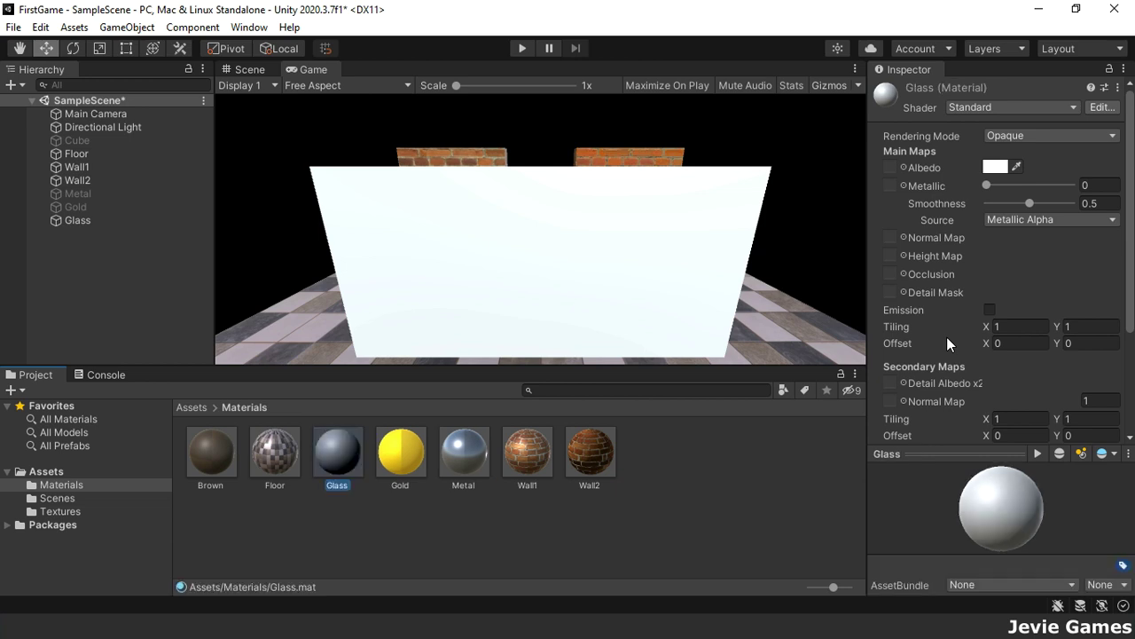
- Use the glass texture as the Glass material's albedo and set its rendering mode to Transparent
click(81, 513)
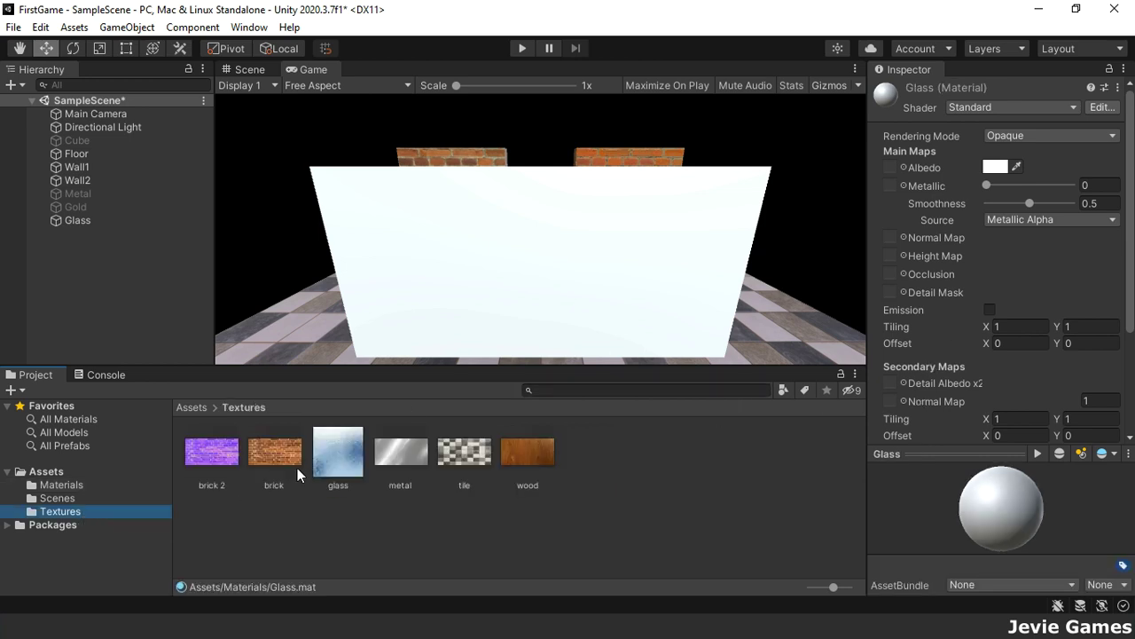
drag(335, 454, 890, 167)
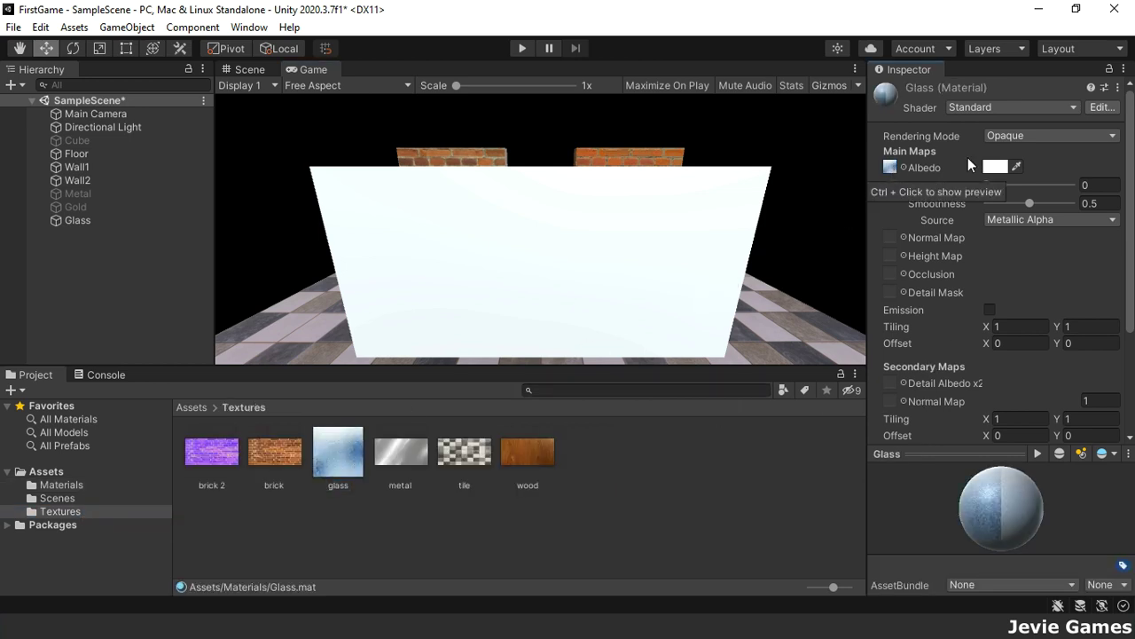
click(1034, 135)
click(1042, 210)
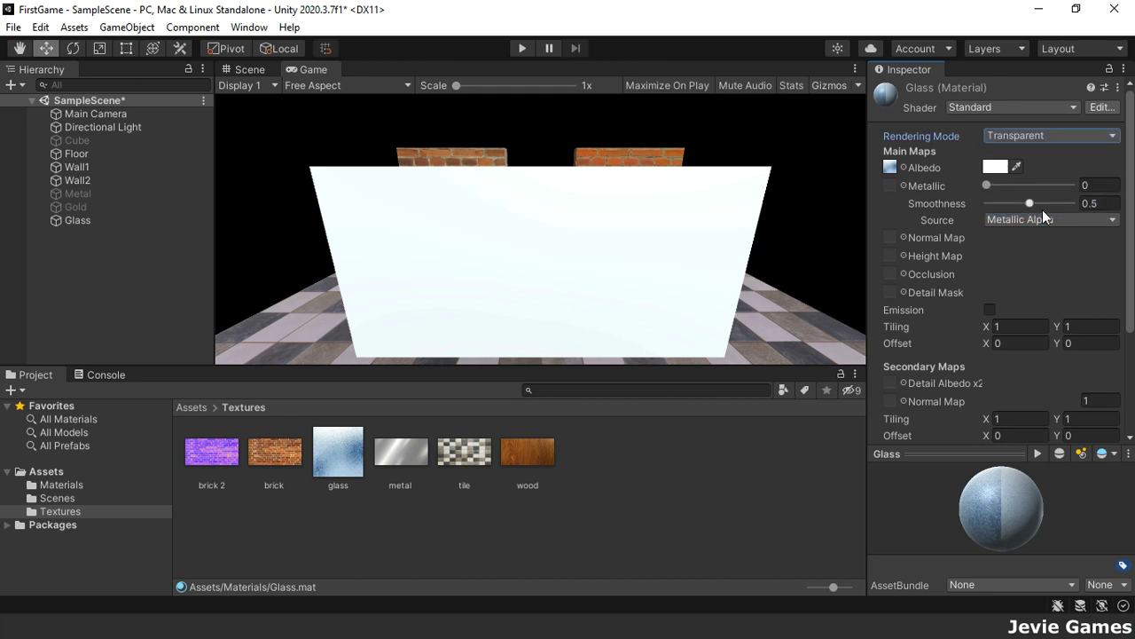
click(995, 167)
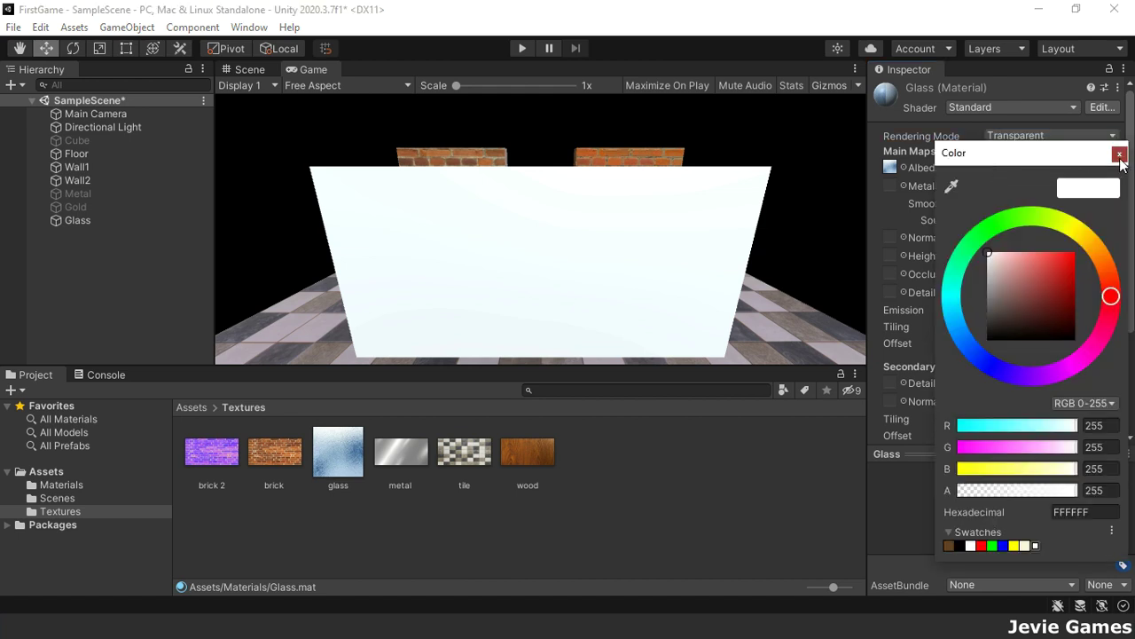
- Assign the Glass material to the Glass cube and lower the material's albedo alpha to 0
click(59, 486)
drag(337, 452, 81, 222)
click(995, 167)
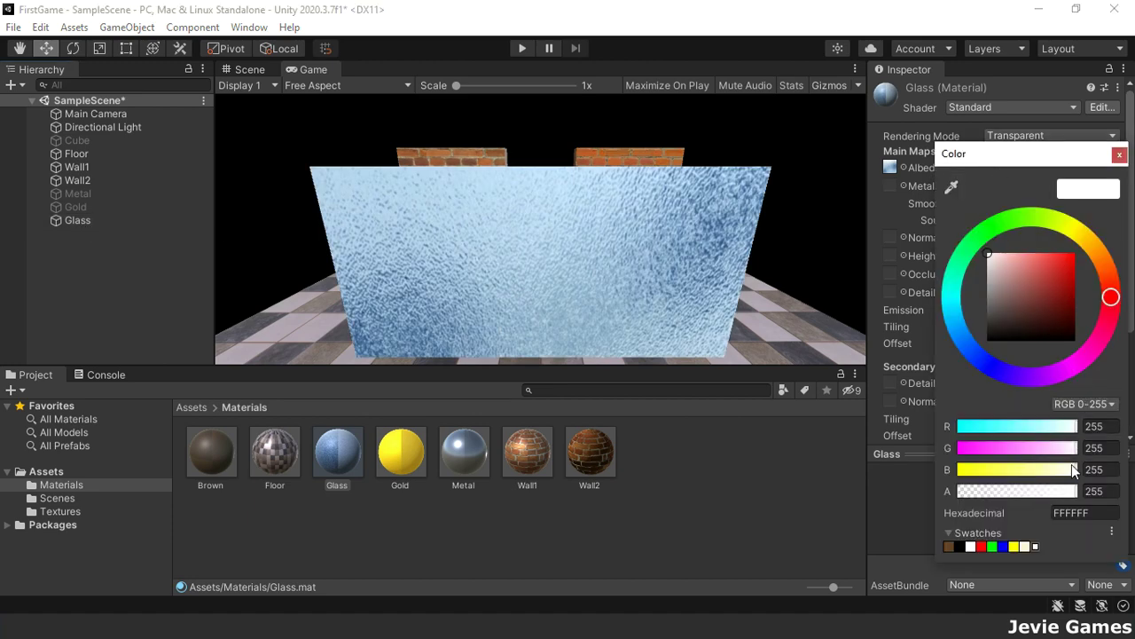
drag(1076, 495, 980, 502)
mouse_move(949, 503)
mouse_down()
mouse_move(1030, 498)
mouse_move(952, 498)
mouse_up()
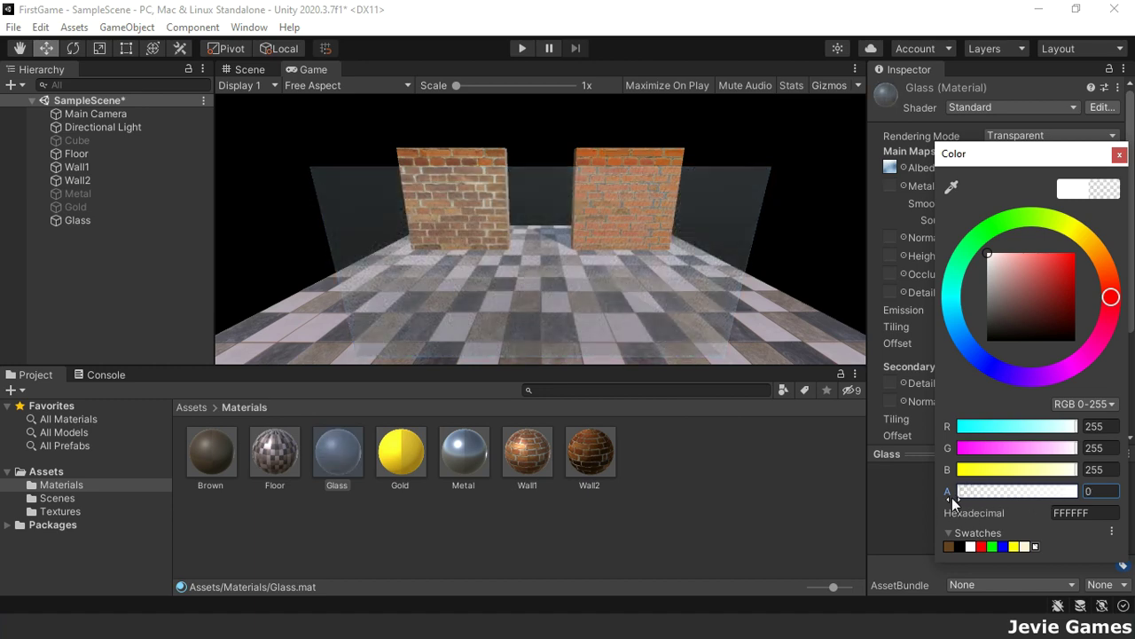
click(1123, 156)
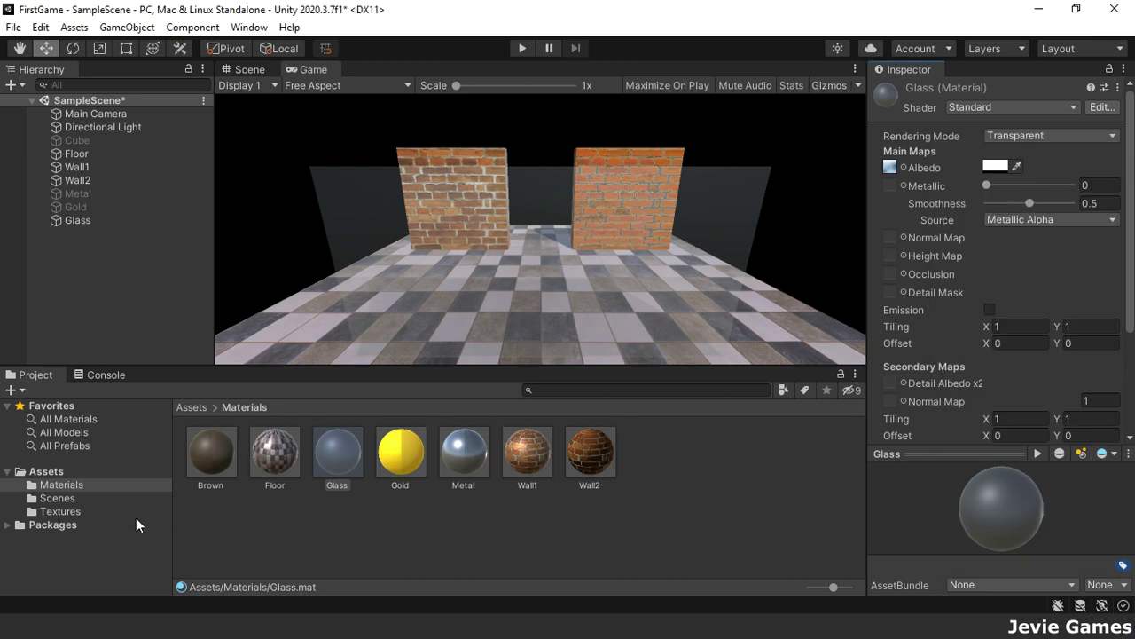
- Try the glass texture as the Glass material's metallic map, remove it and keep metallic at 0
click(61, 511)
drag(338, 452, 892, 188)
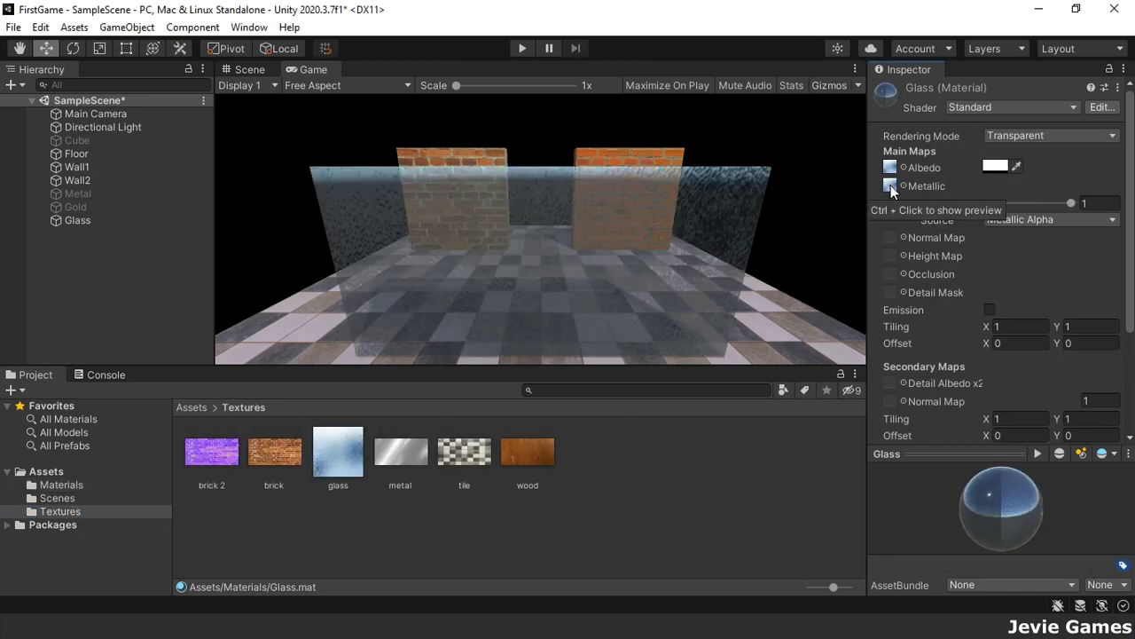
drag(1069, 202, 1097, 204)
click(890, 188)
key(Delete)
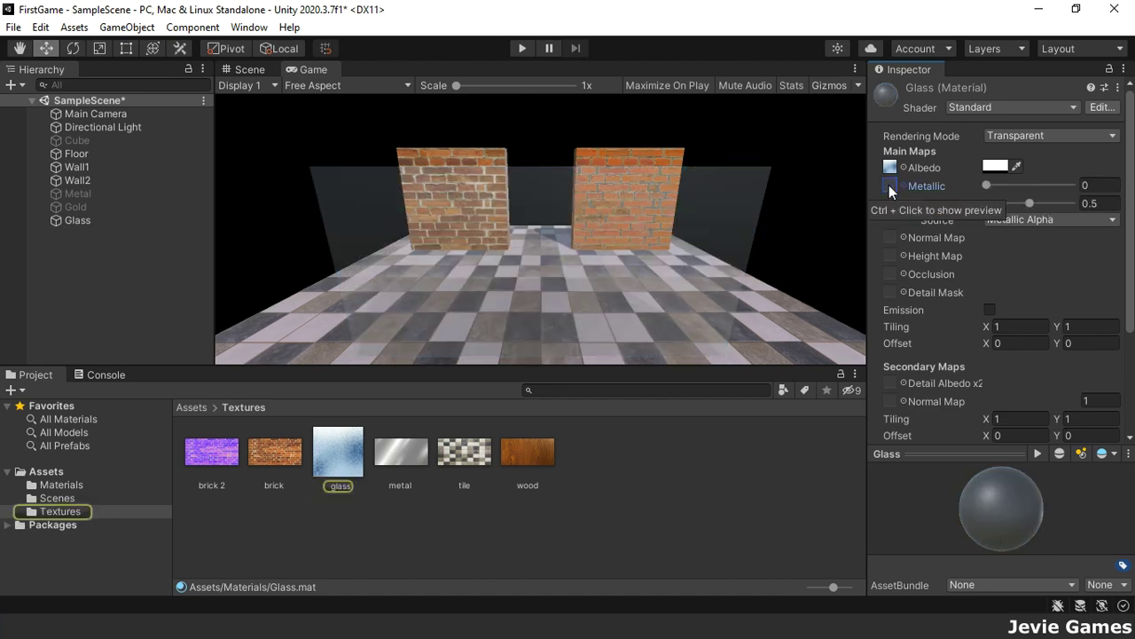
drag(987, 184, 960, 201)
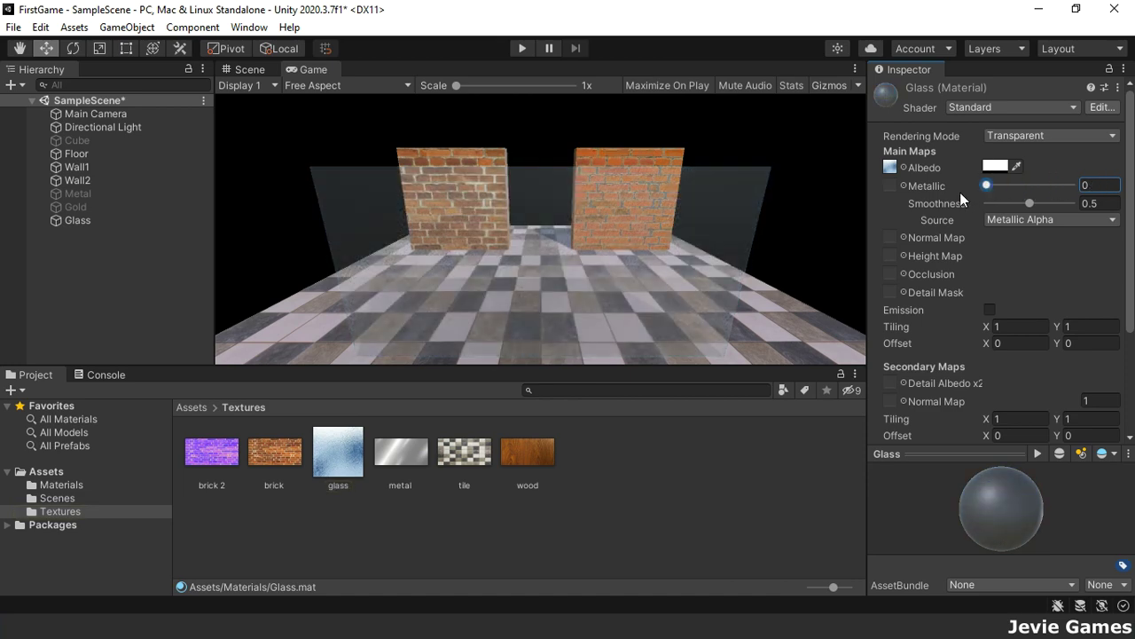
- Move the Glass cube back to Z position -2.82
click(113, 220)
drag(1080, 155, 1100, 156)
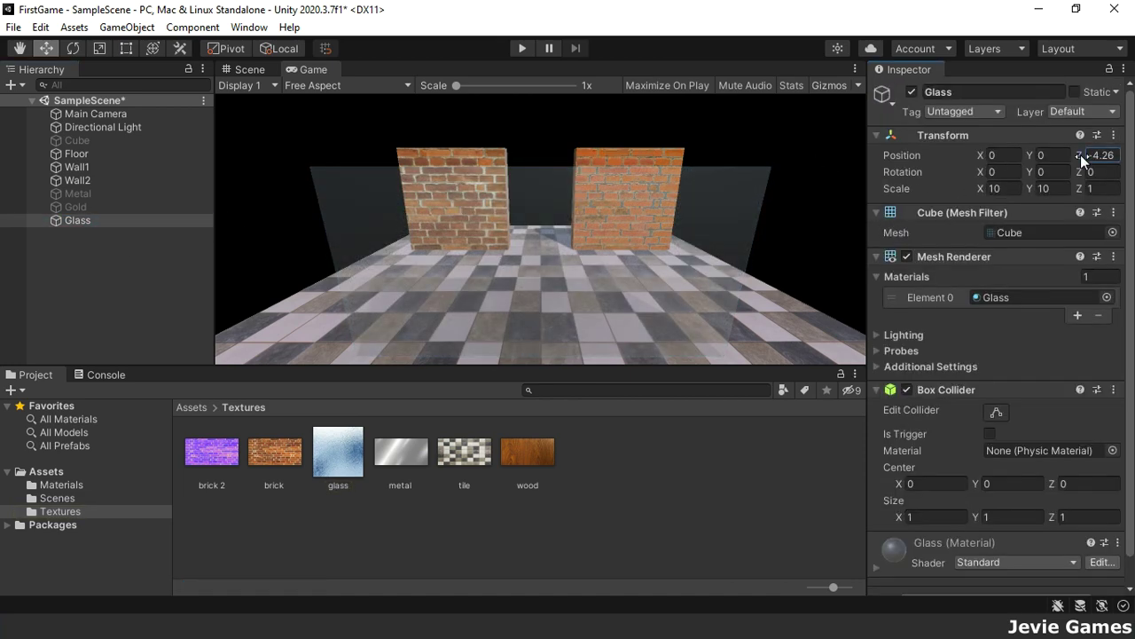
drag(84, 155, 26, 179)
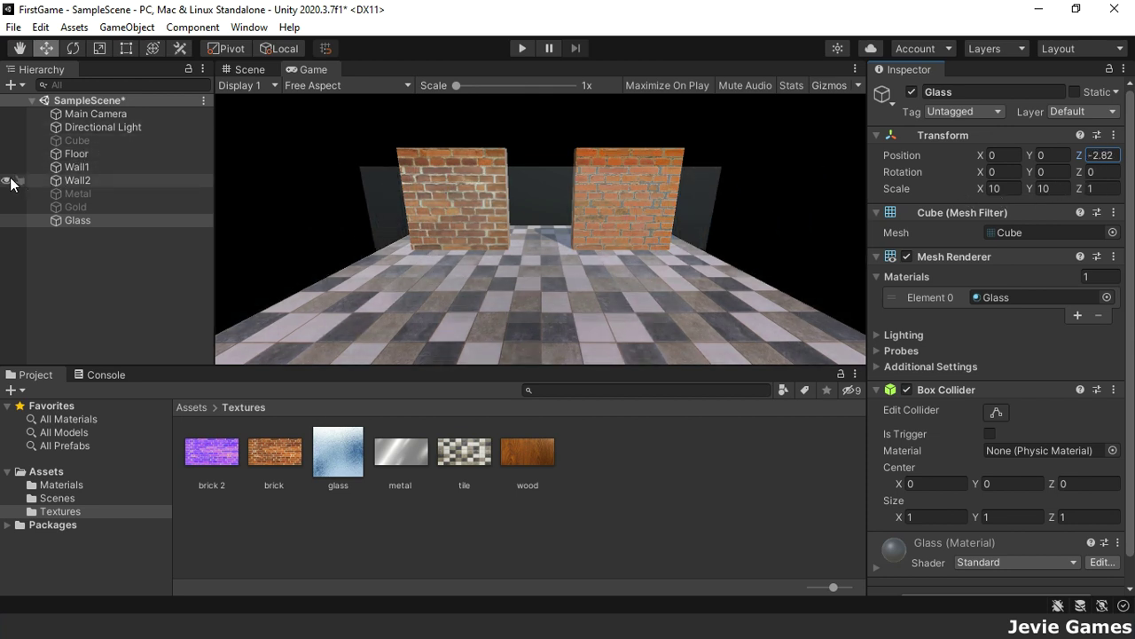
- Reactivate the brown Cube and move it to Y 3.17 and Z -6.96
click(95, 142)
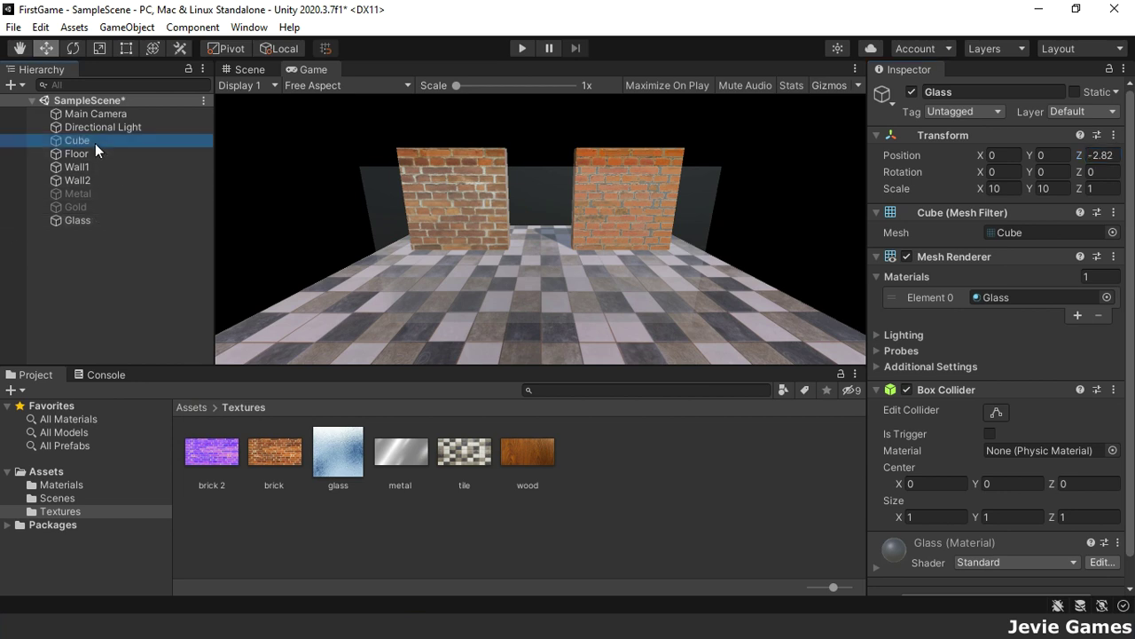
click(913, 92)
click(1048, 156)
text(3.17)
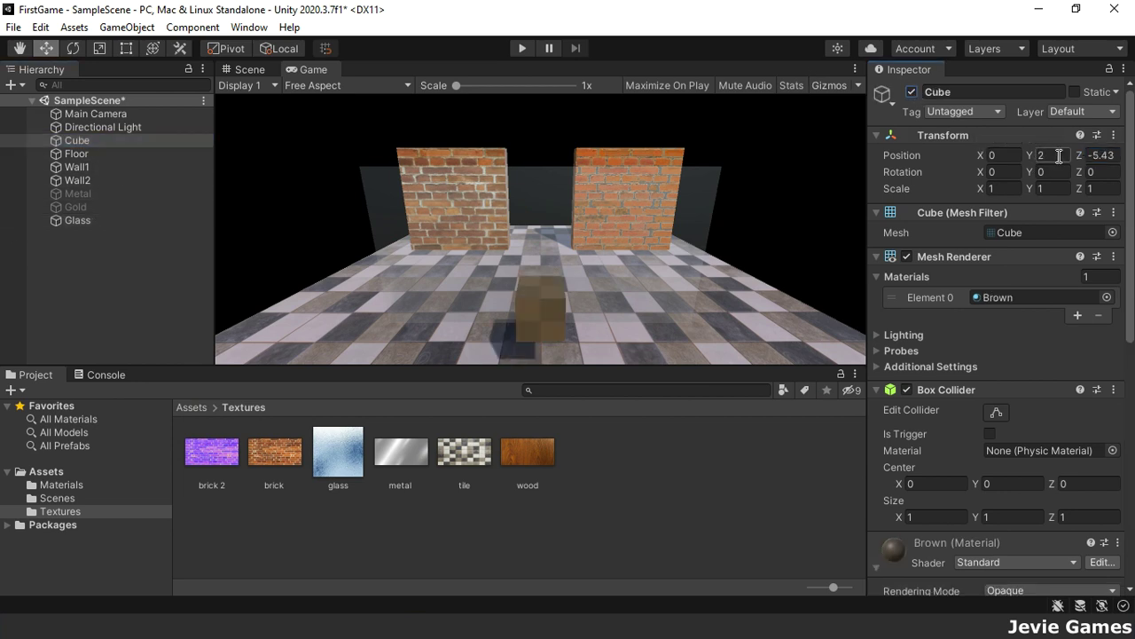
key(Return)
drag(1083, 170, 1053, 172)
- Deactivate the Glass cube
click(202, 219)
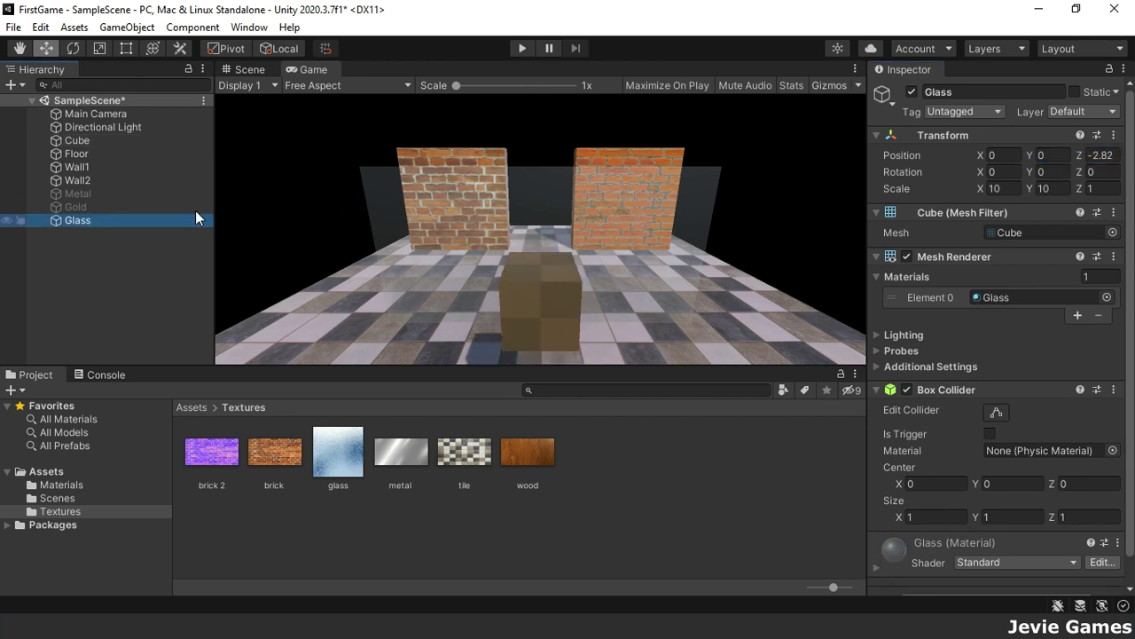
click(912, 92)
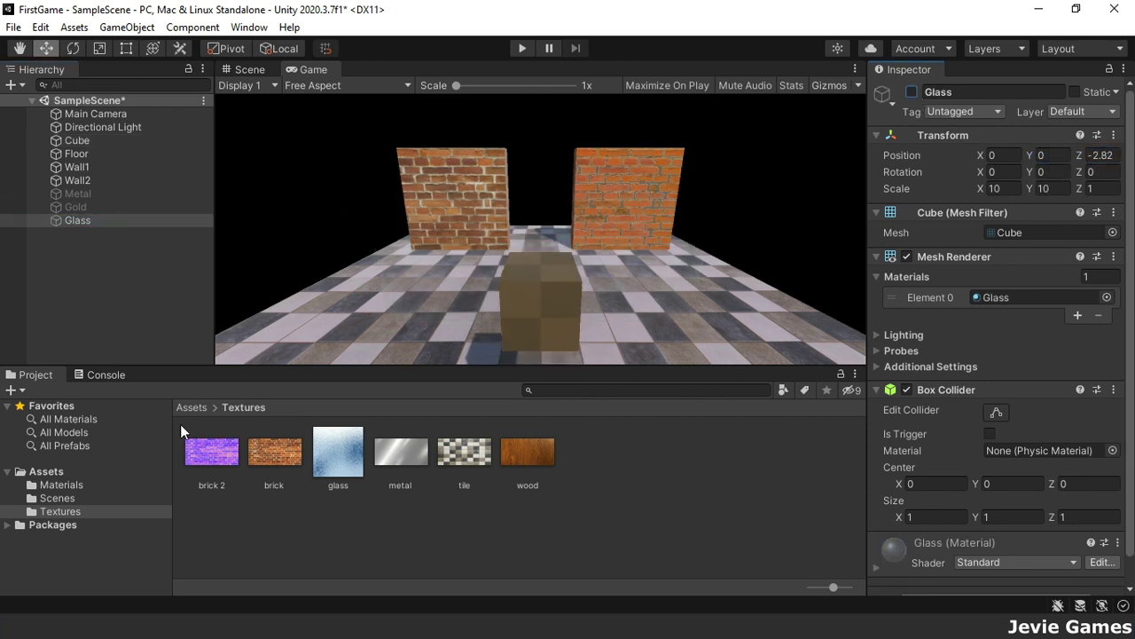
- Create a new material named Wood in the Materials folder
click(73, 483)
right_click(699, 461)
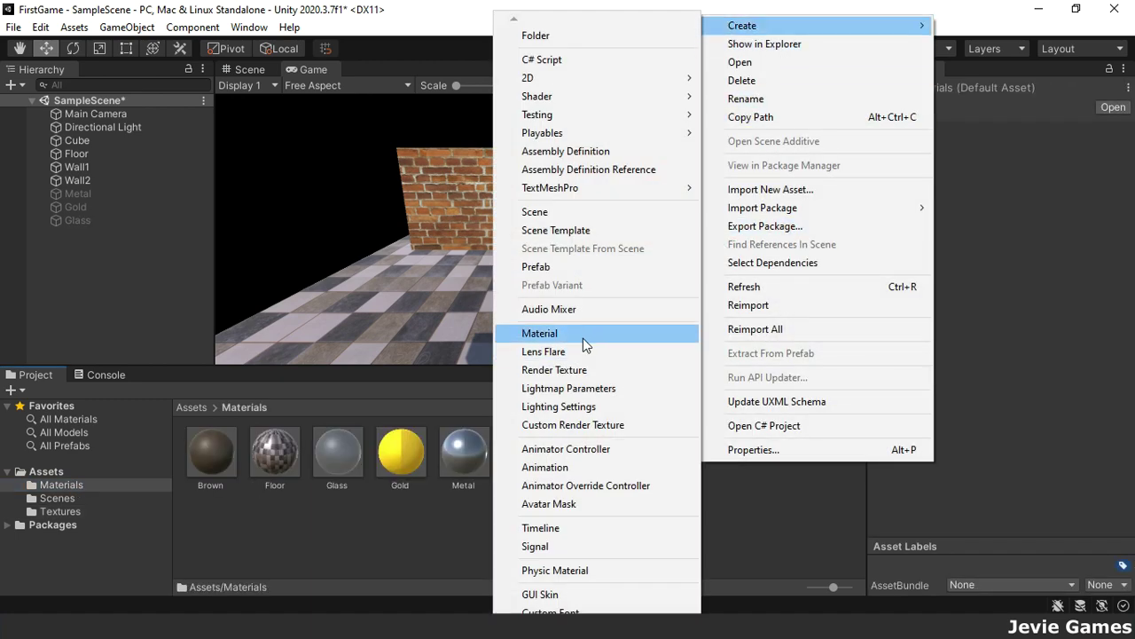
click(584, 335)
text(Wood)
key(Return)
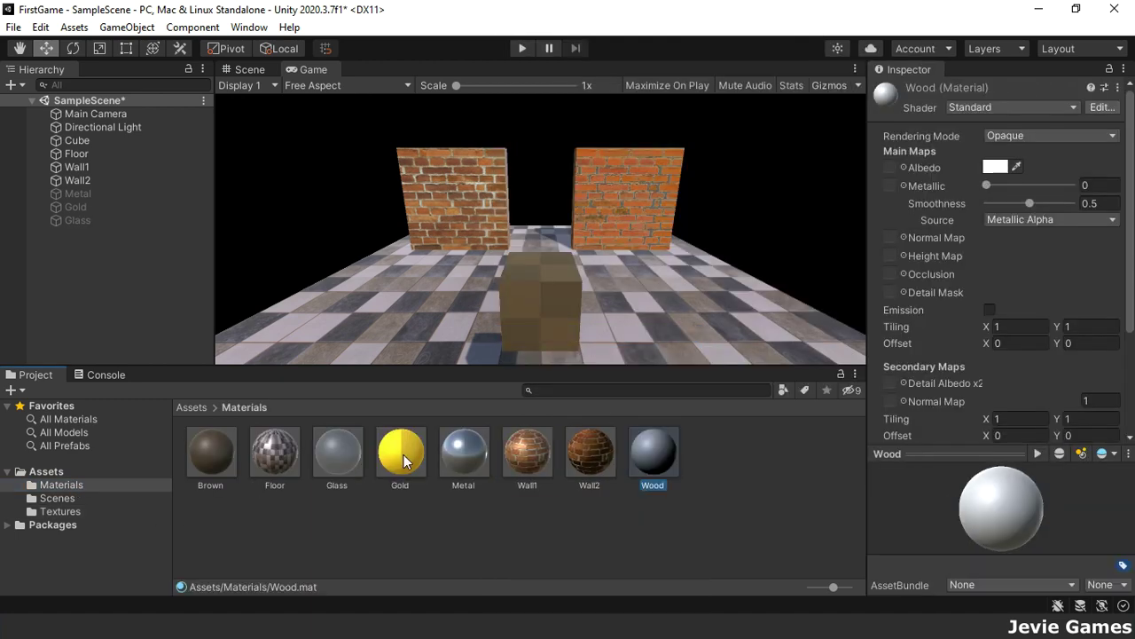
- Use the wood texture as the Wood material's albedo and assign the material to the brown Cube
click(62, 511)
drag(517, 459, 888, 173)
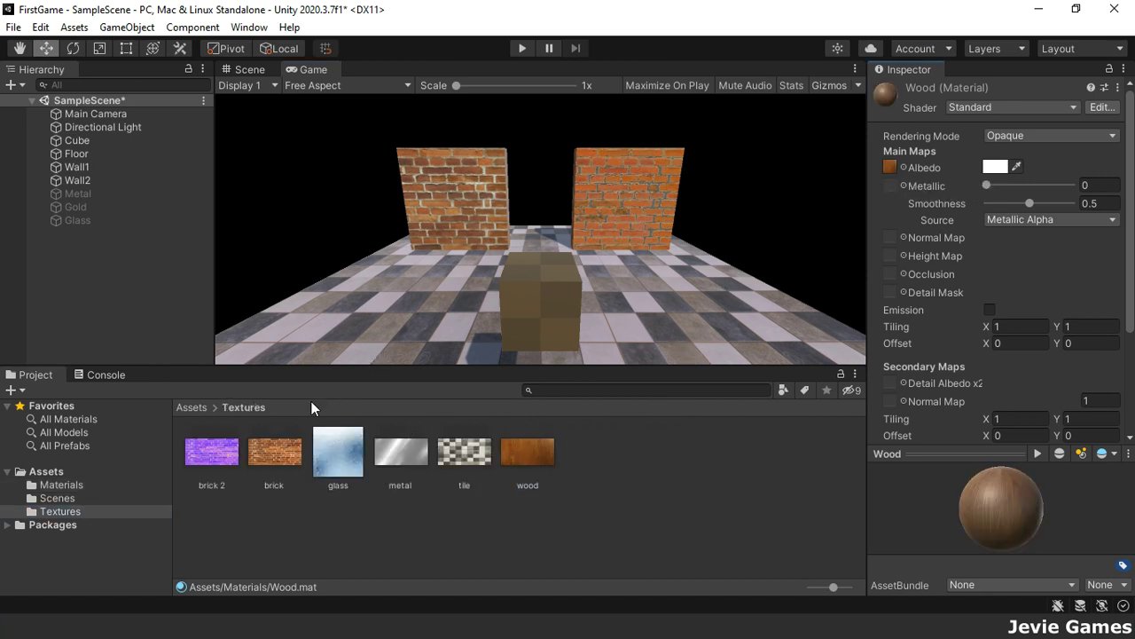
click(60, 486)
drag(653, 454, 96, 141)
- Rename the Cube object in the scene to Wood
click(96, 141)
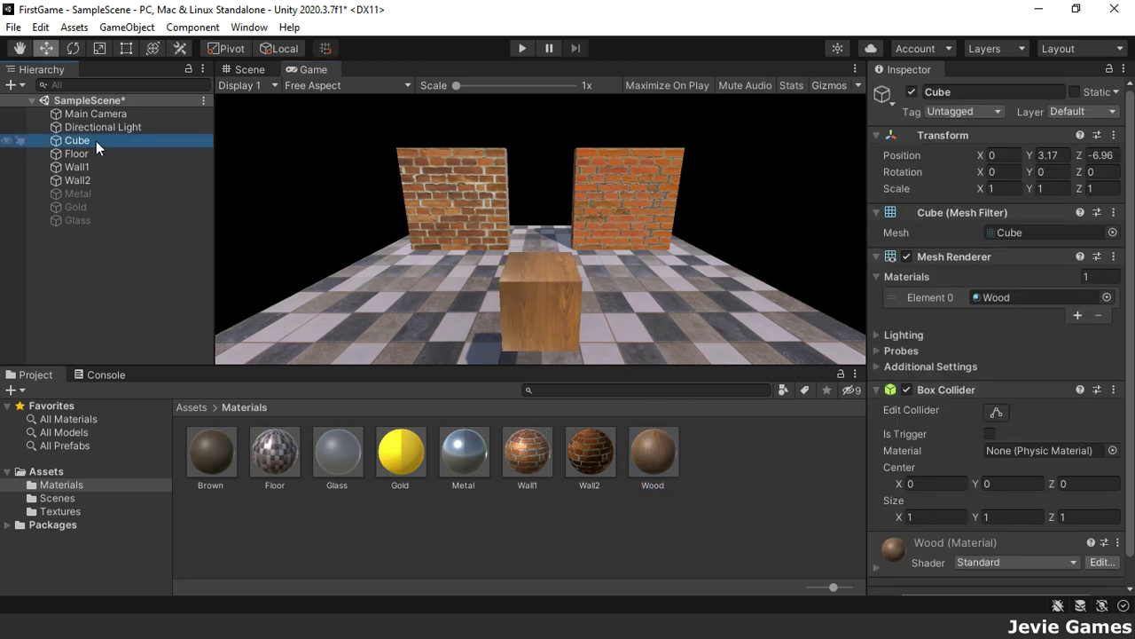
click(95, 141)
text(Wood)
key(Return)
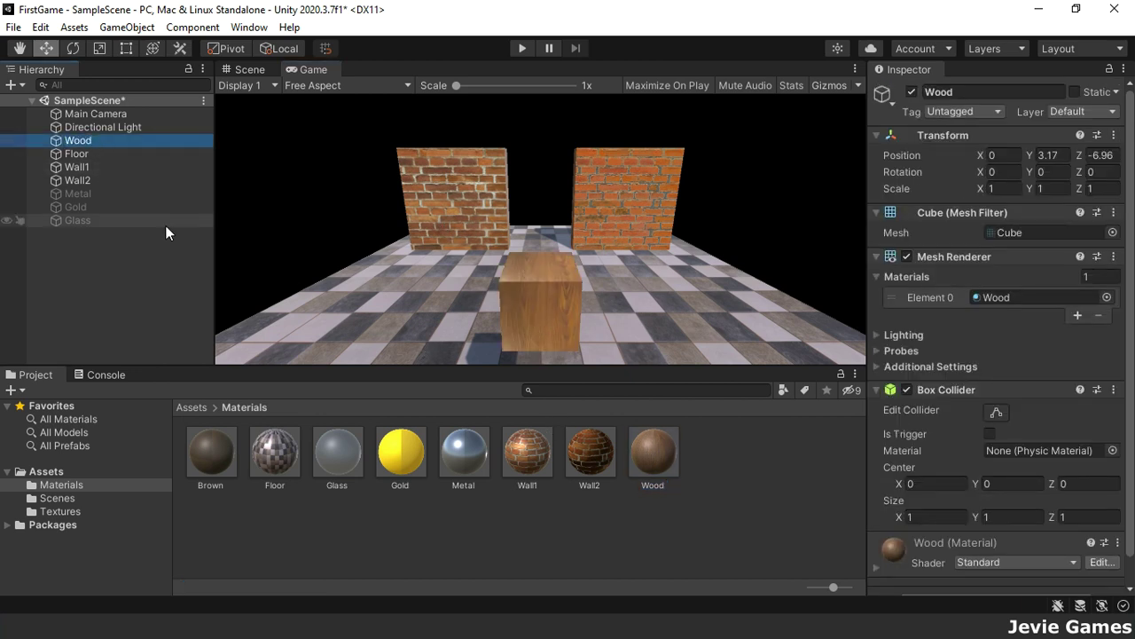
- Set the Wood cube's X scale to 3 and raise its Y position slightly
click(1009, 185)
text(3)
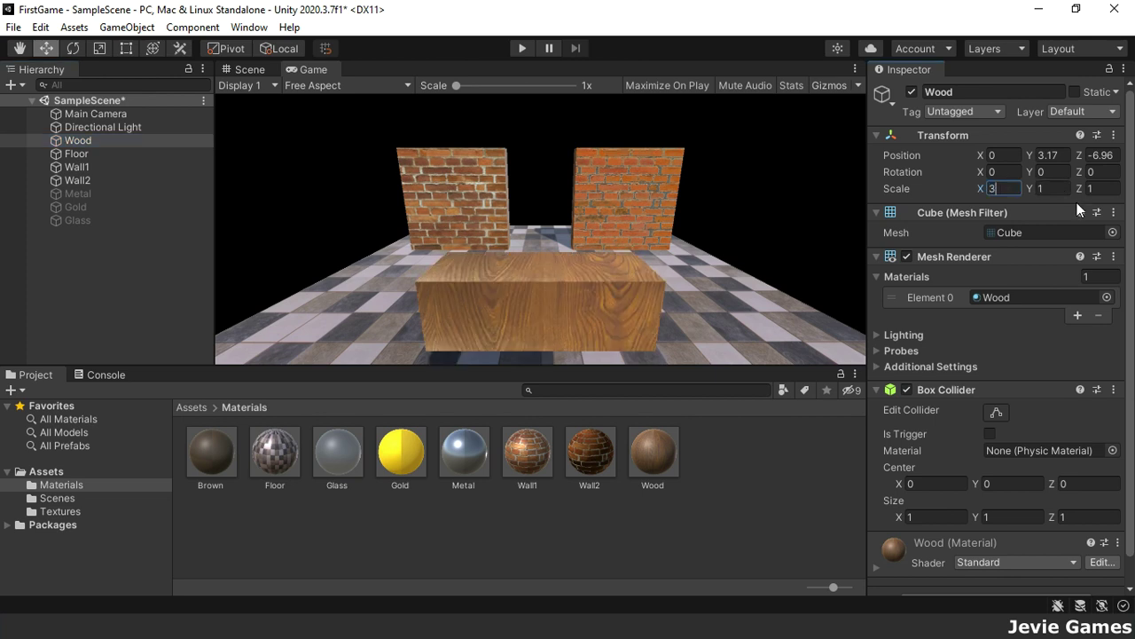
drag(1042, 155, 1048, 156)
- Set the Wood material's metallic to 0.294, smoothness to 0.79 and main map tiling to X 1.1, Y 0.9
click(644, 457)
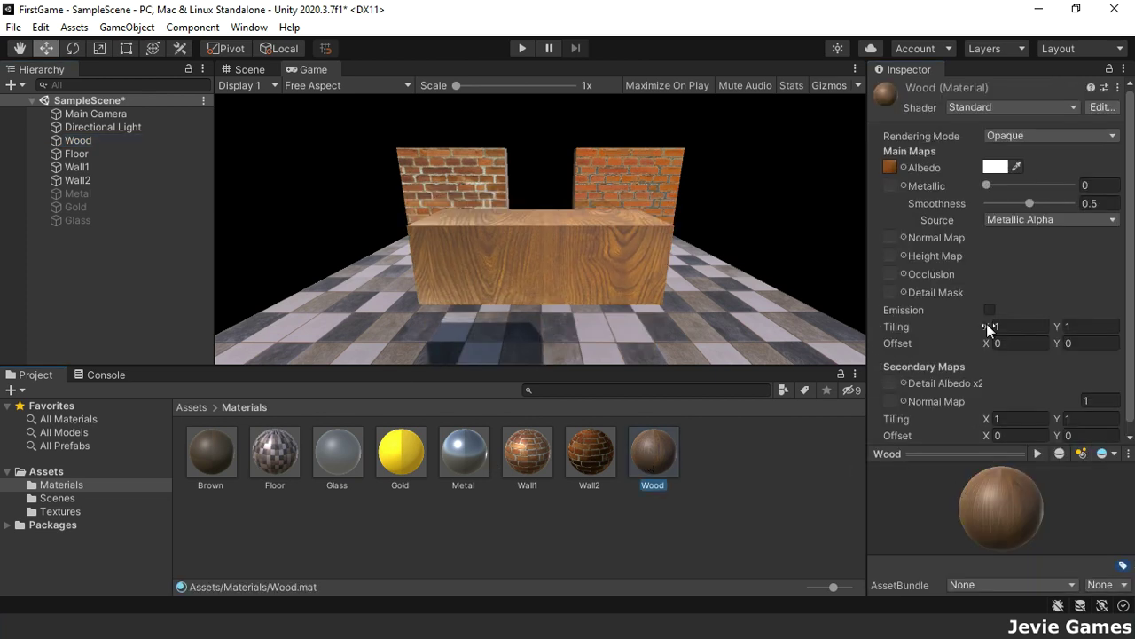
drag(987, 185, 1054, 210)
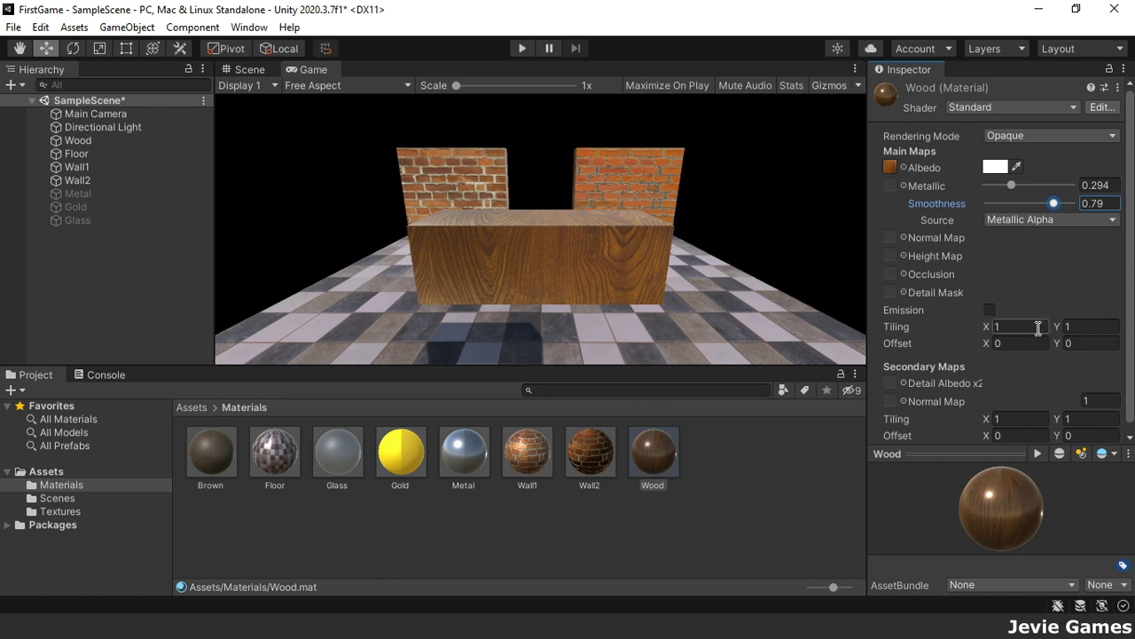
drag(988, 327, 1064, 336)
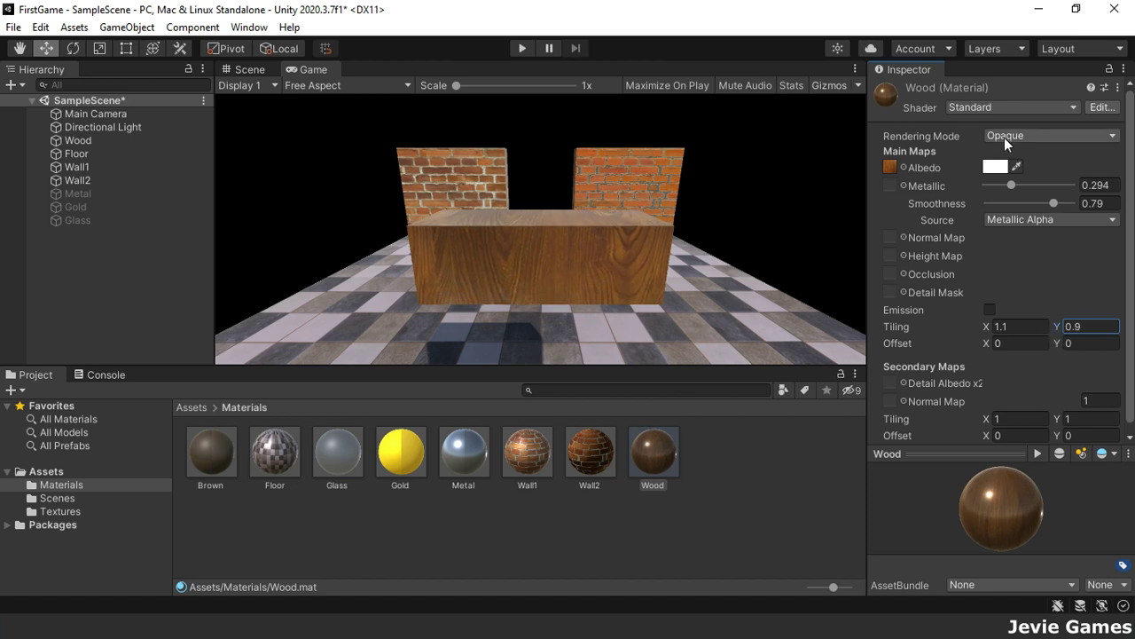
- Tint the Wood material's albedo with a brown colour of RGB 152, 116, 71
click(996, 167)
click(949, 541)
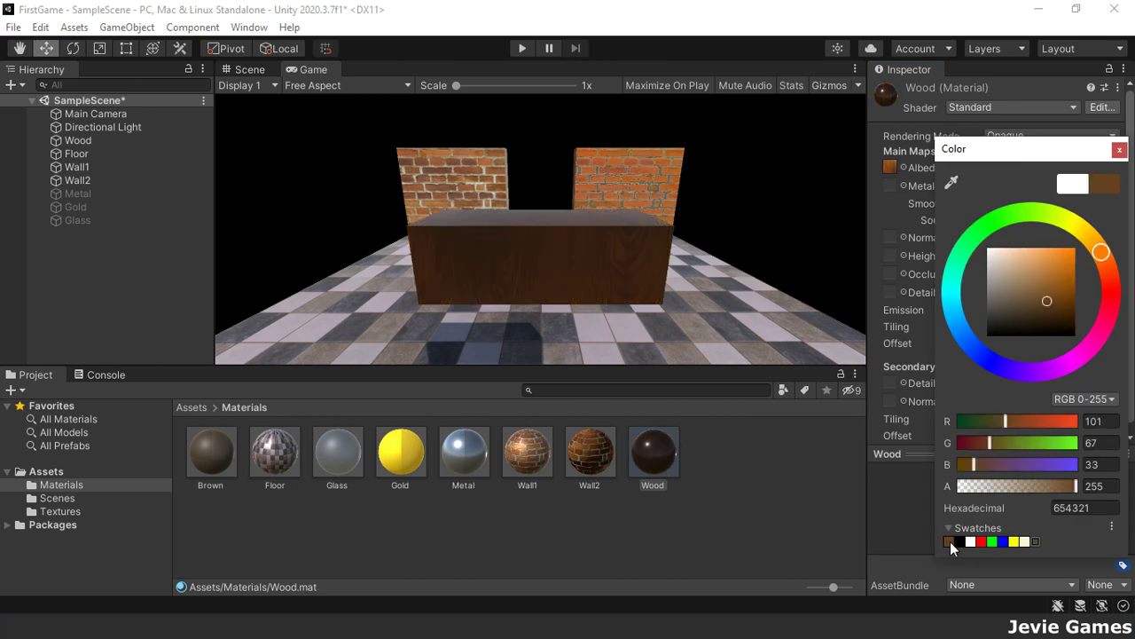
click(1028, 421)
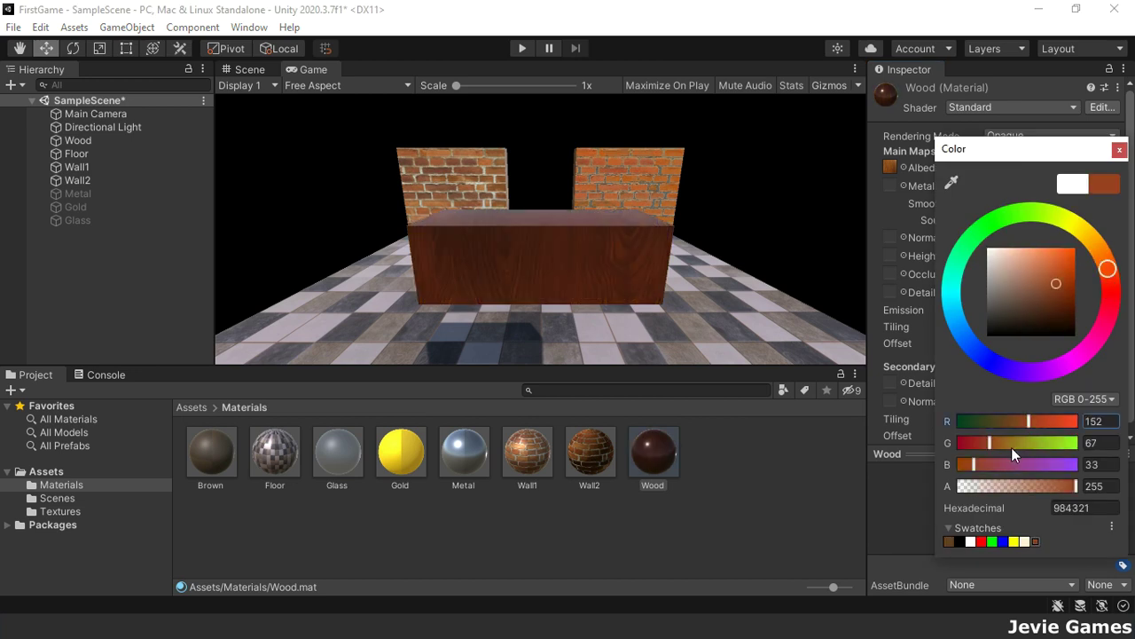
click(1011, 444)
click(991, 465)
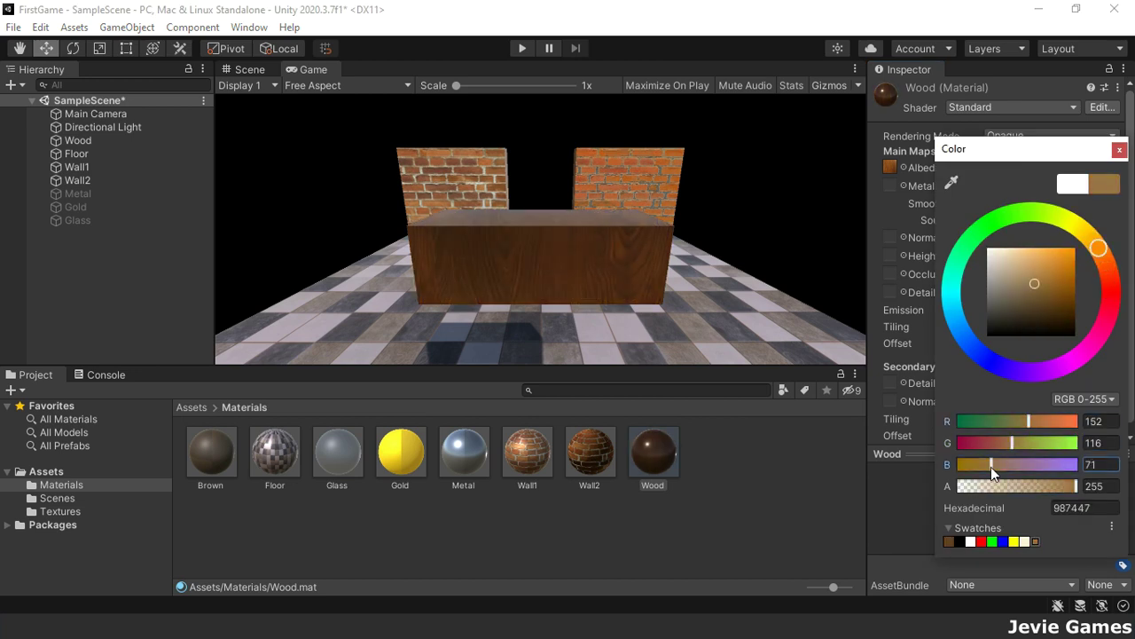
click(1120, 151)
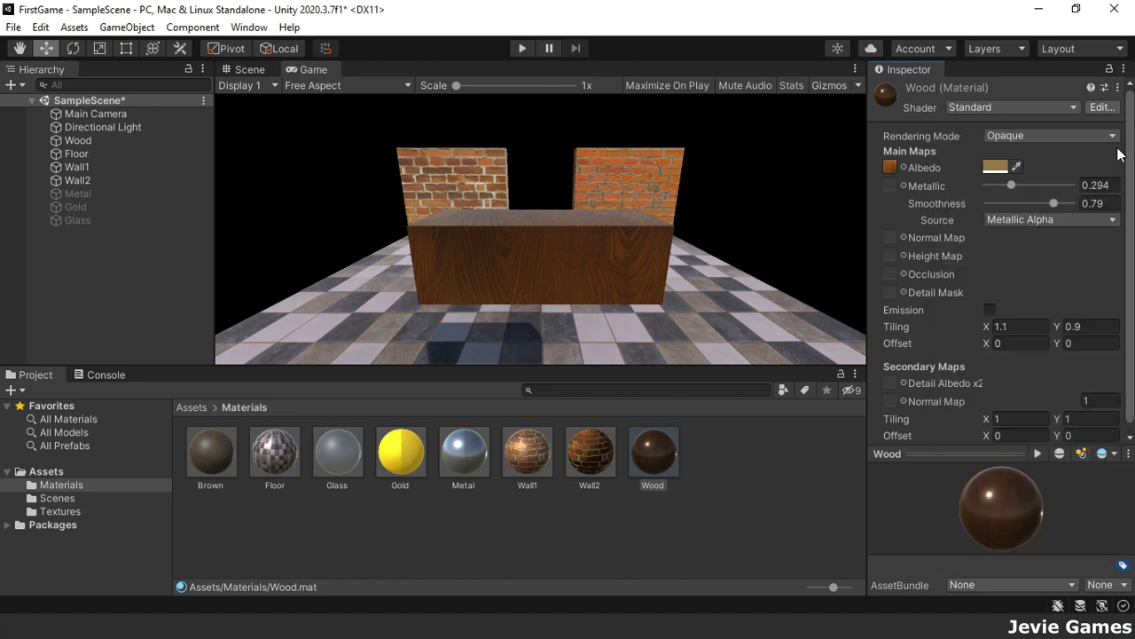
- Reactivate the hidden Metal, Gold and Glass objects together in the scene
click(251, 72)
alt+drag(782, 233, 710, 240)
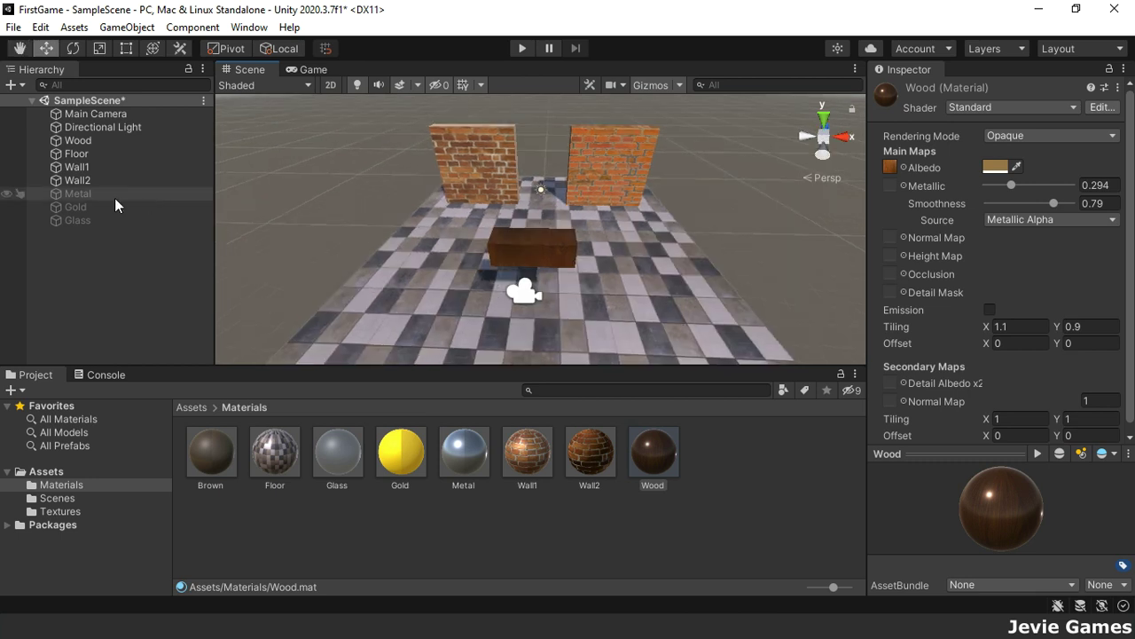
click(105, 194)
shift+click(111, 219)
click(911, 92)
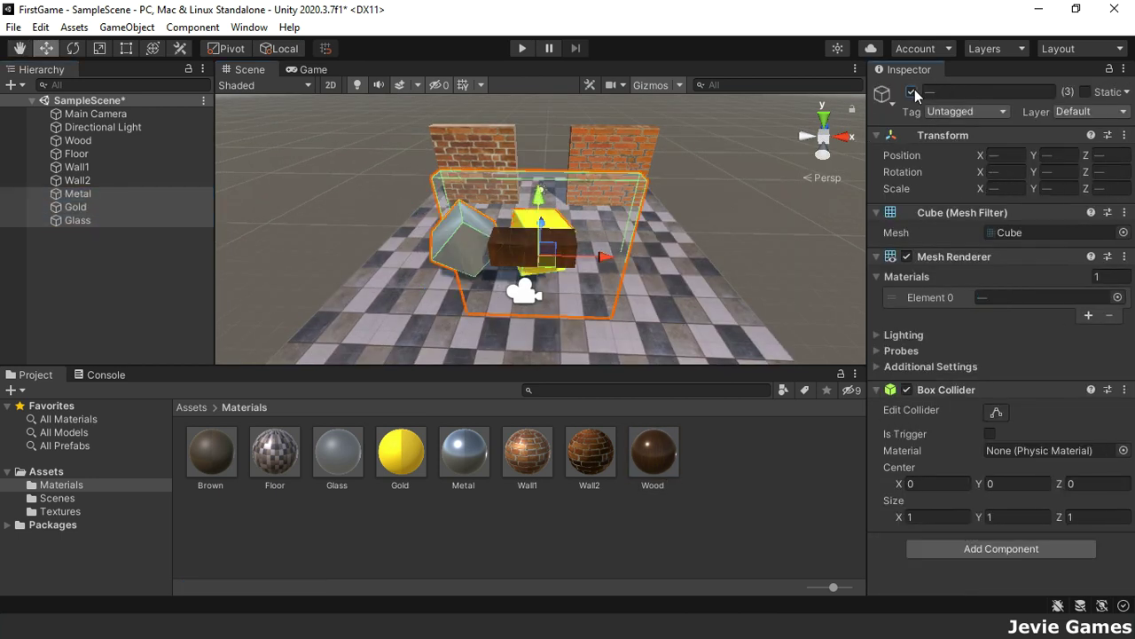
click(405, 289)
- Examine the metal, gold, glass, wall, floor and wood objects one by one in the scene
click(457, 247)
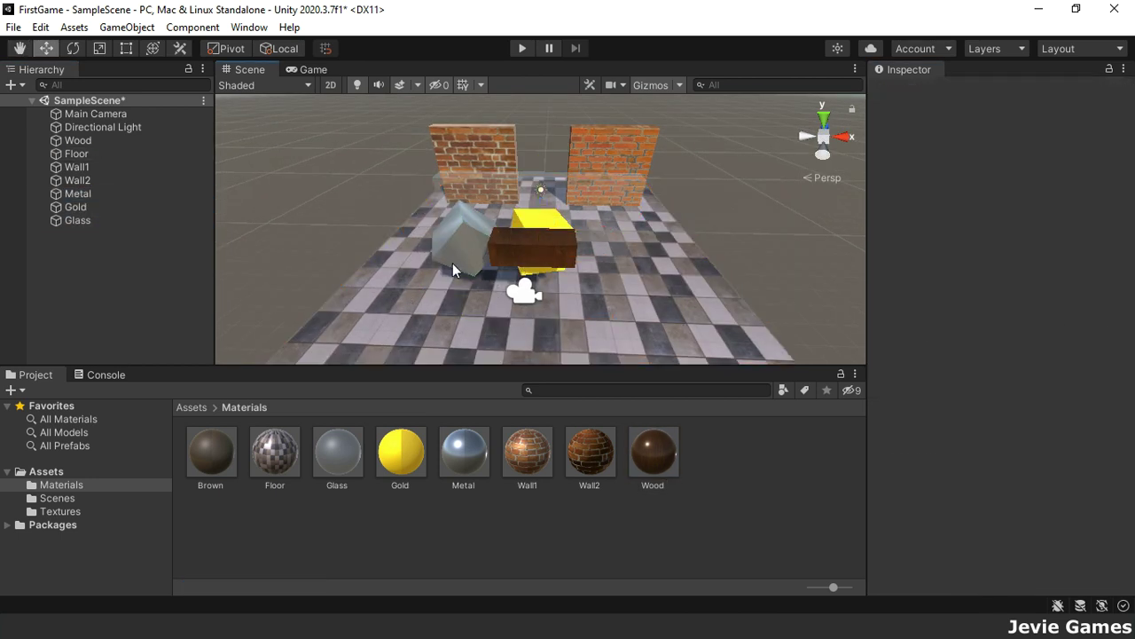
click(435, 246)
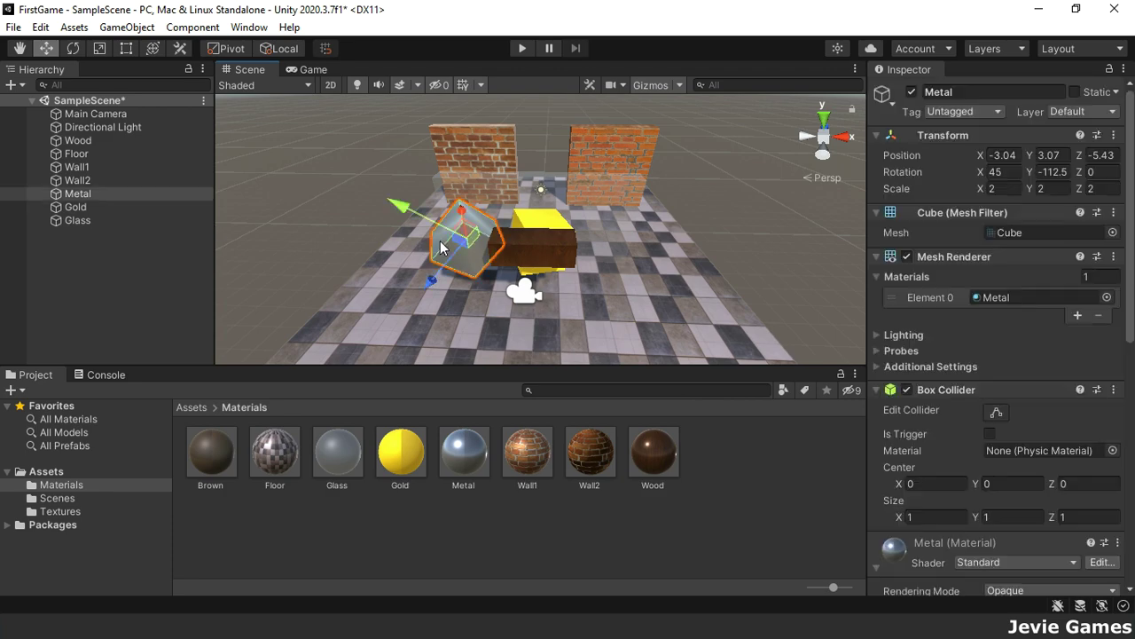
click(78, 180)
double_click(87, 211)
double_click(113, 192)
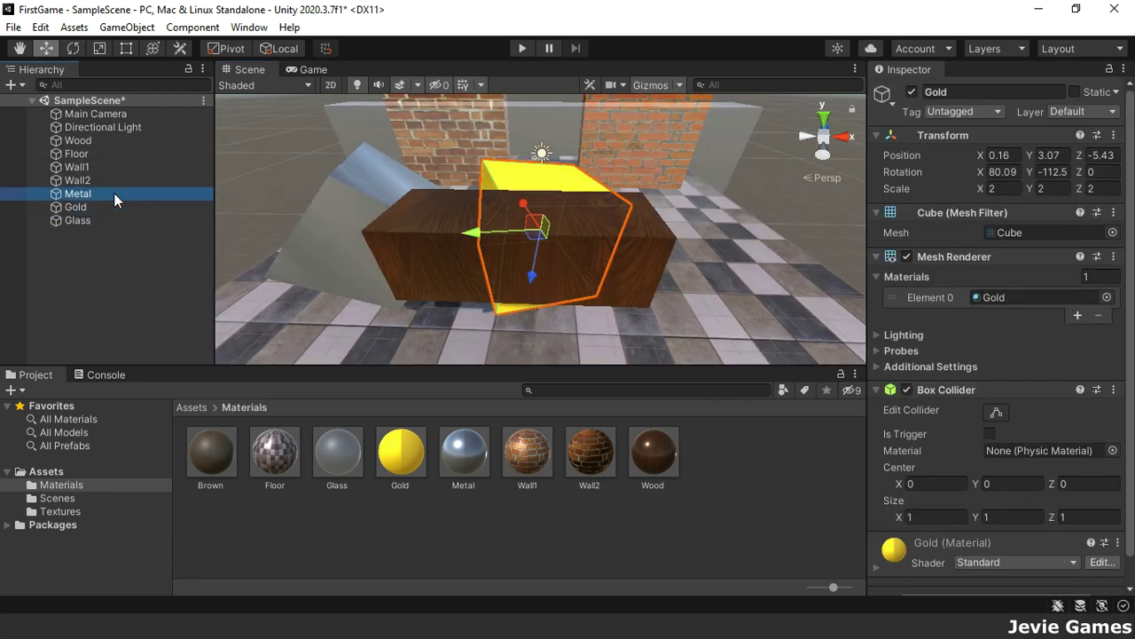
double_click(107, 221)
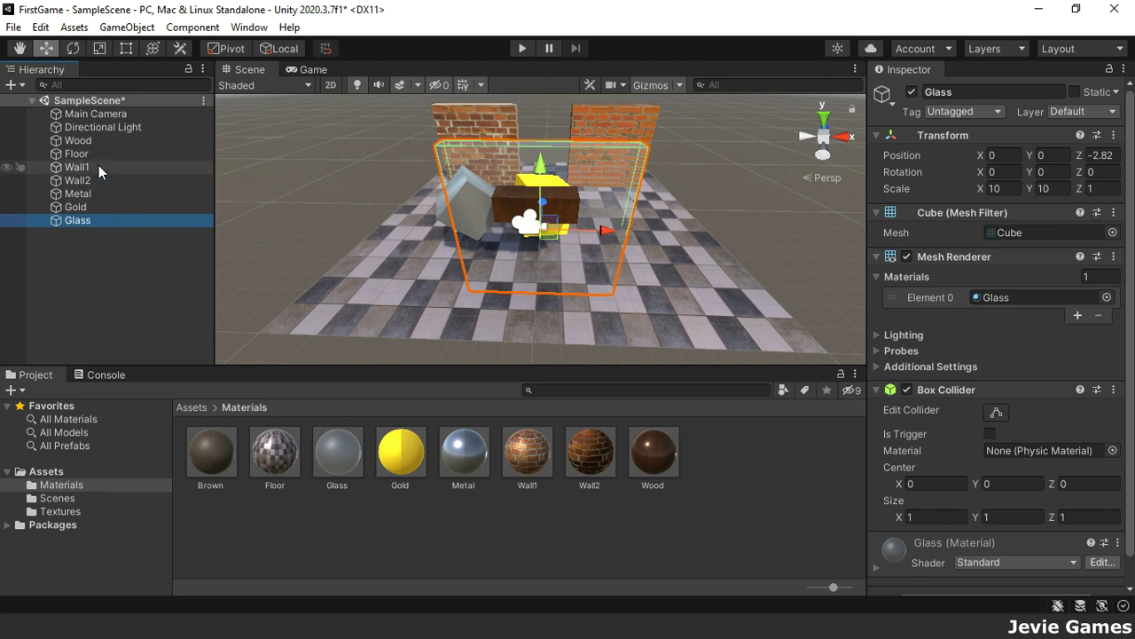
double_click(88, 167)
click(93, 181)
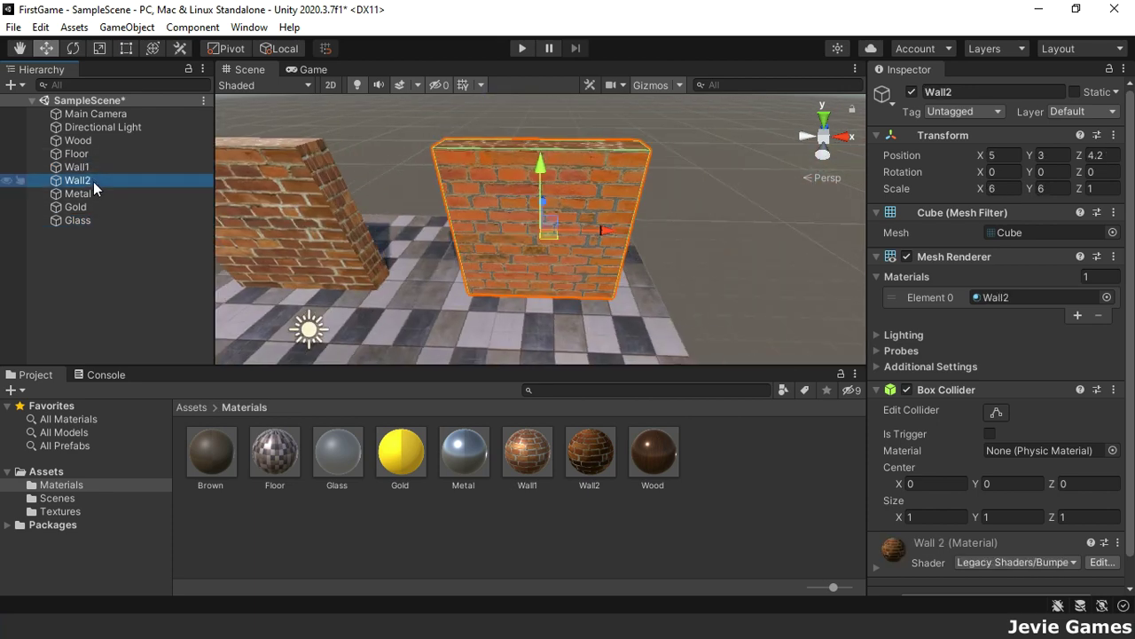
double_click(100, 156)
double_click(107, 141)
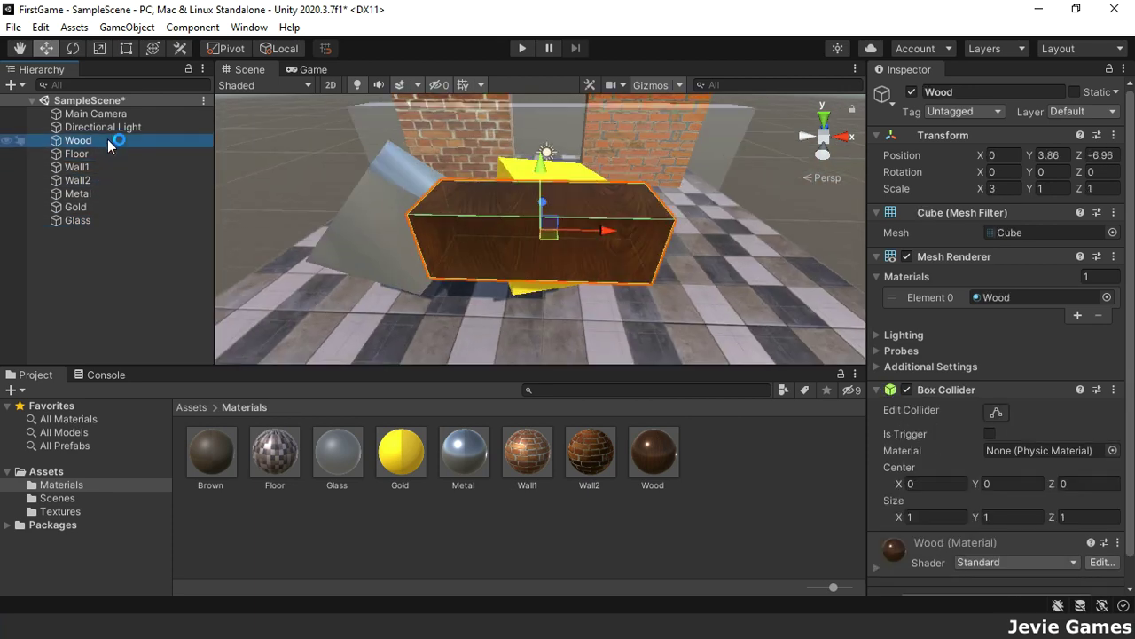
double_click(94, 194)
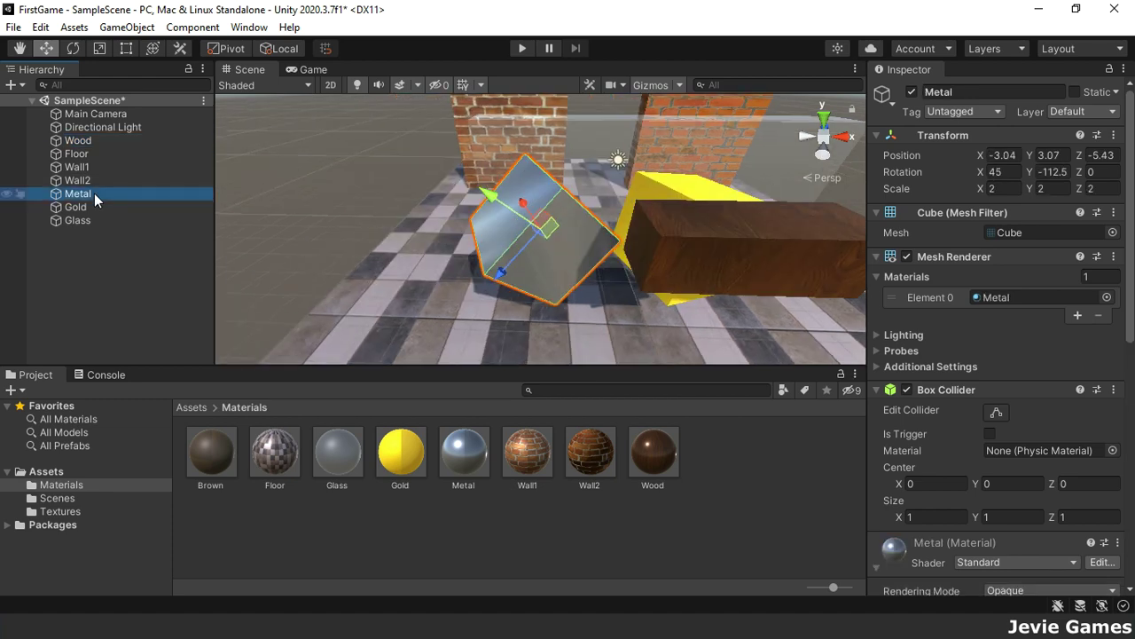
- Move the Gold cube along X to position 3.61, beside the wood block
double_click(95, 207)
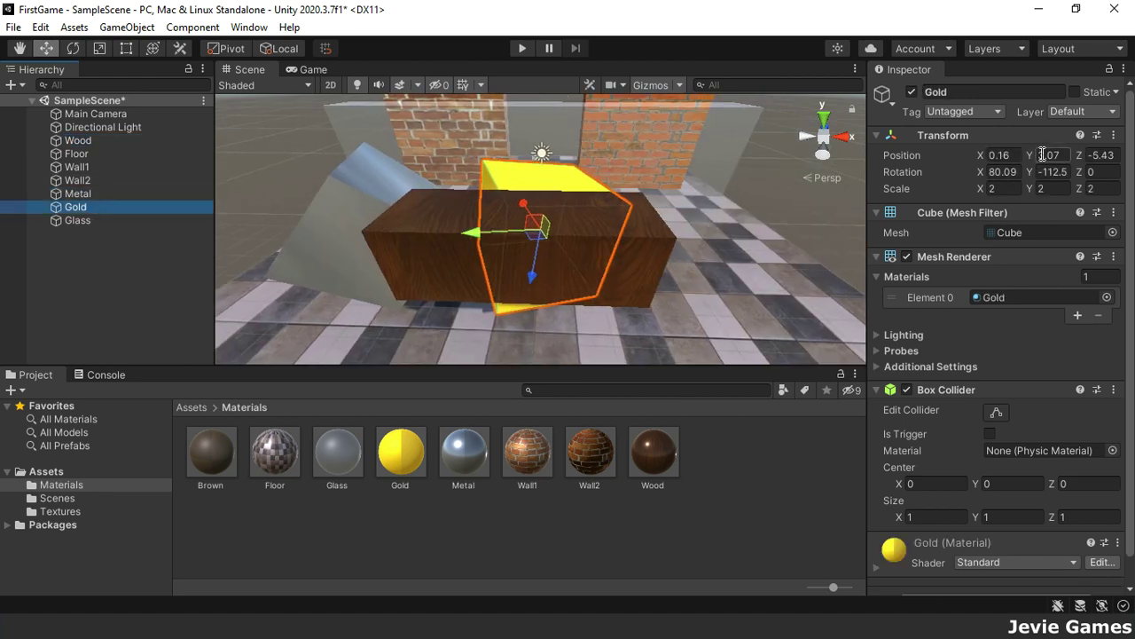
drag(986, 158, 1084, 155)
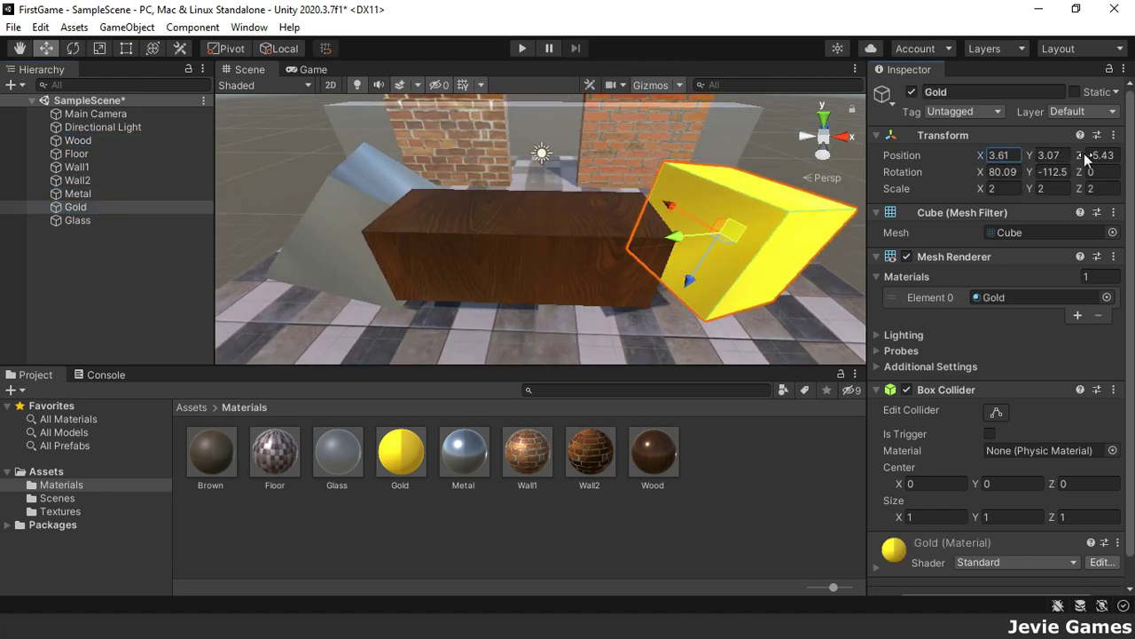
scroll(645, 277, down, 6)
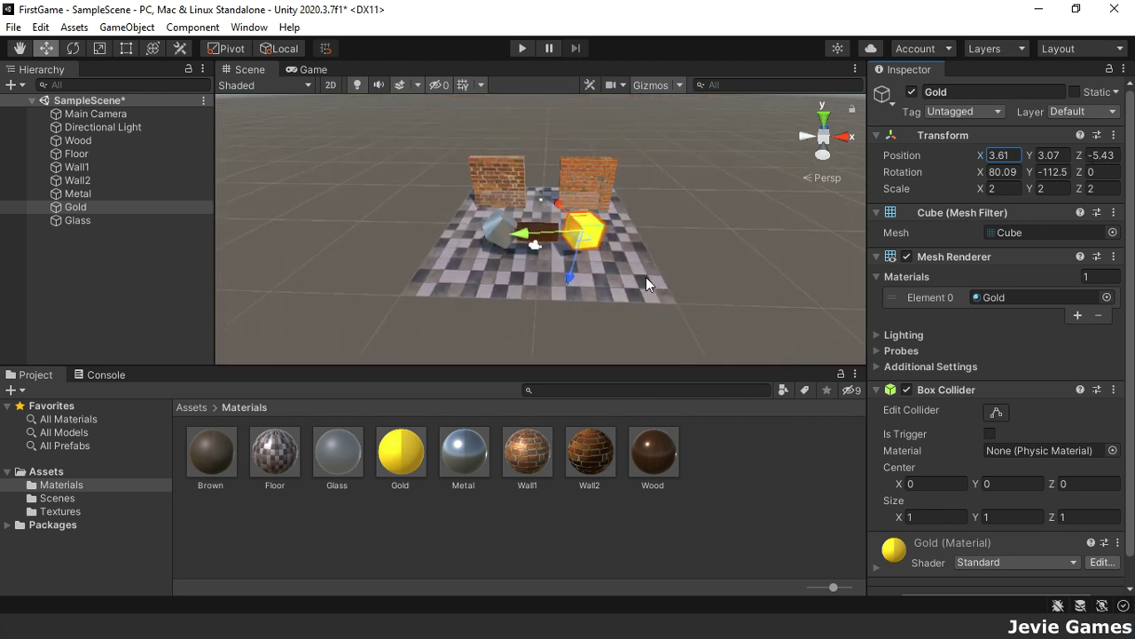